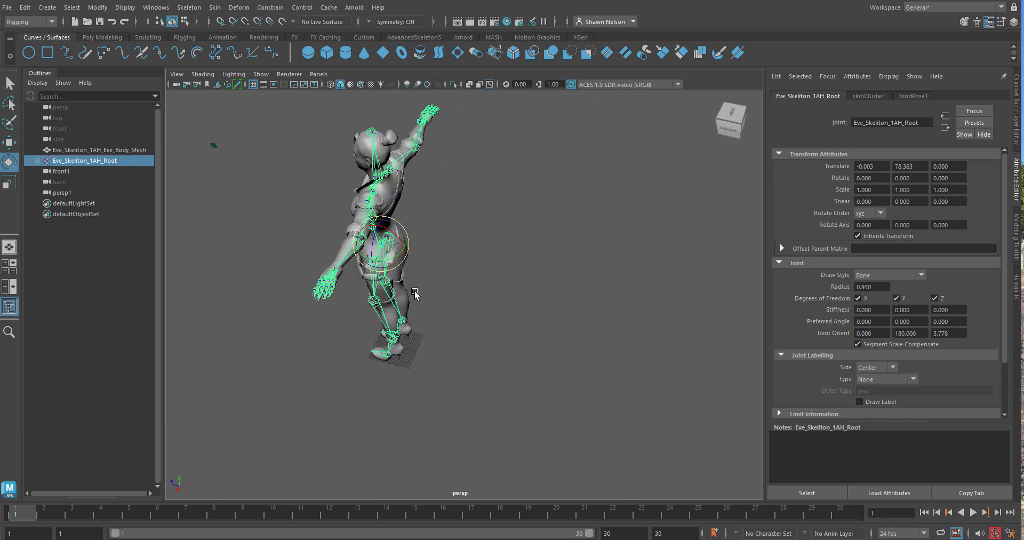
Select the character's root joint with the Move tool and turn off X-Ray Joints shading in the viewport
{"action": "left_click", "coordinate": [538, 278]}
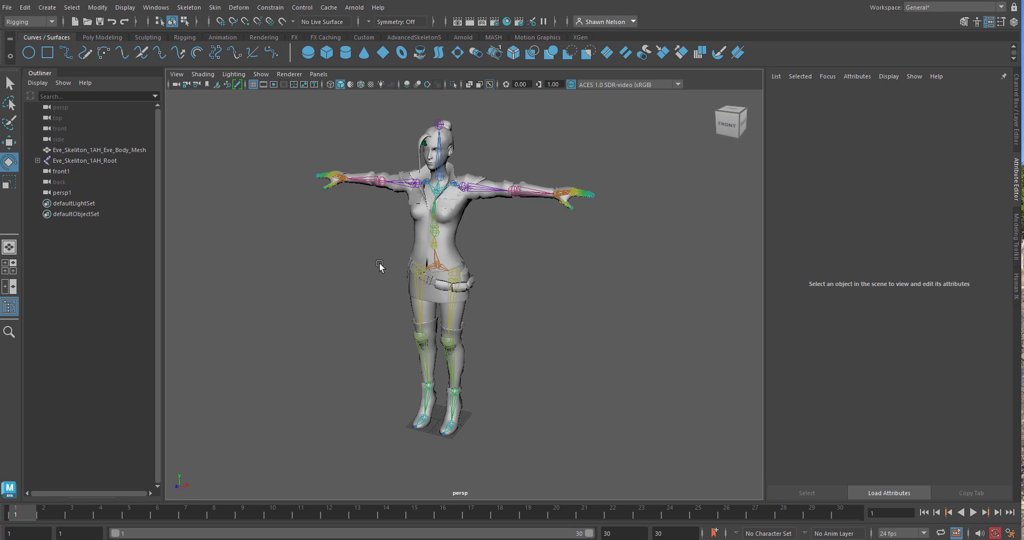
{"action": "left_click", "coordinate": [437, 270]}
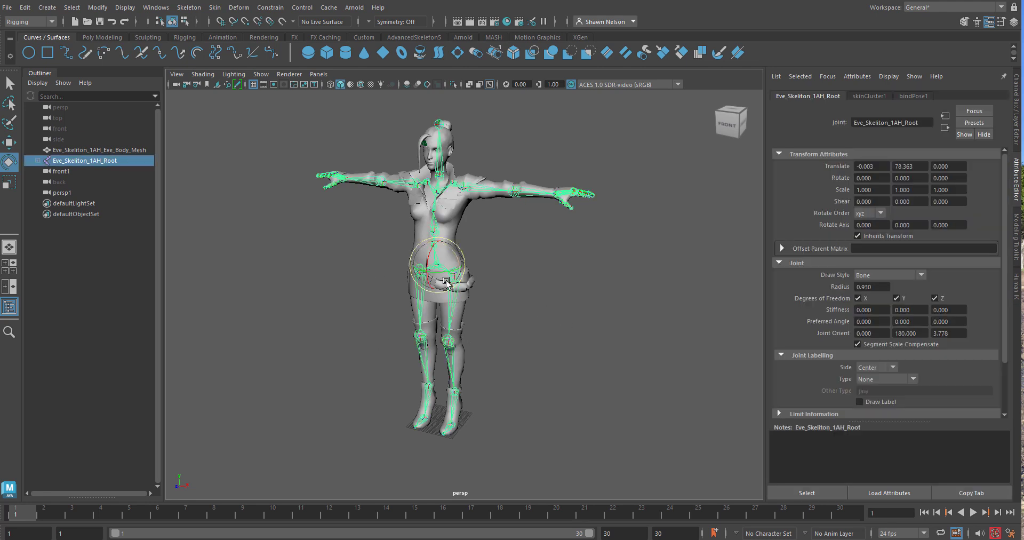
{"action": "key", "text": "w"}
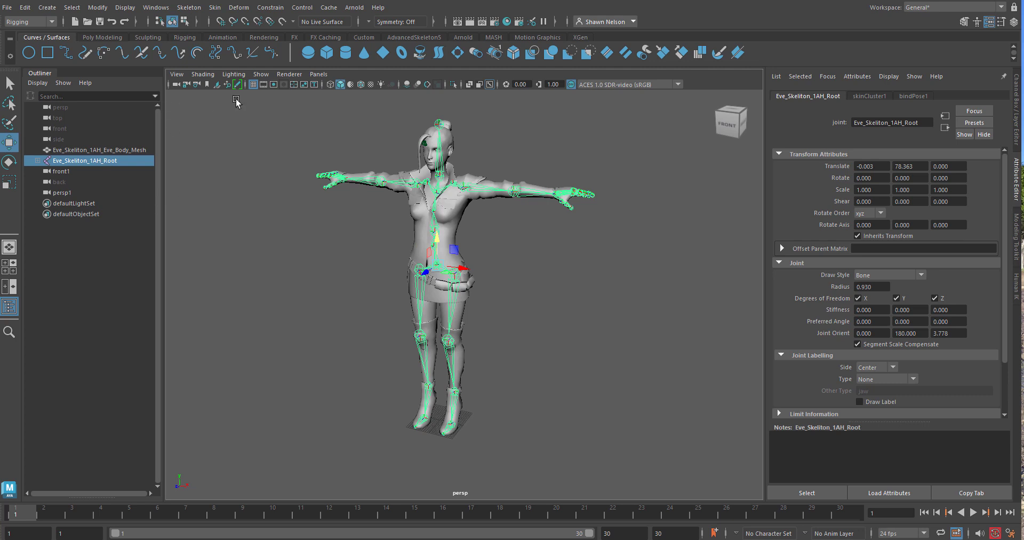
{"action": "left_click", "coordinate": [203, 74]}
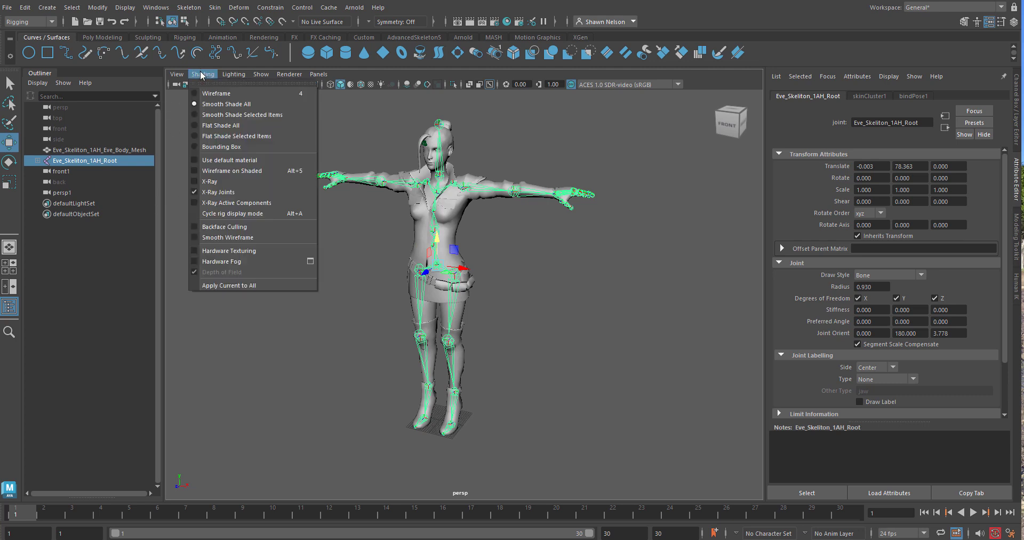
{"action": "left_click", "coordinate": [228, 192]}
Select the root joint and a spine joint, and walk up and down the joint hierarchy beneath the body mesh
{"action": "left_click", "coordinate": [497, 320]}
{"action": "left_click", "coordinate": [437, 270]}
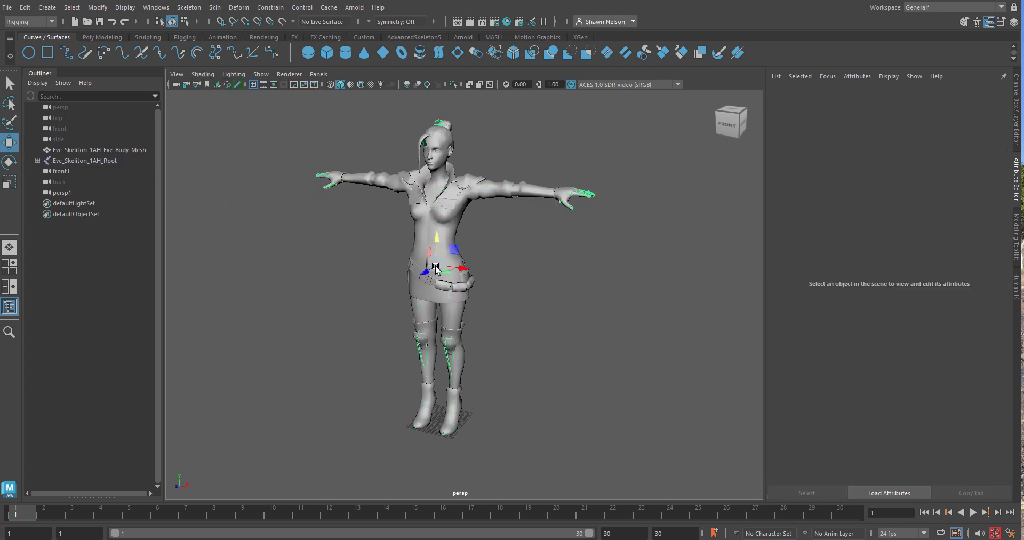
{"action": "scroll", "coordinate": [474, 250], "scroll_direction": "up", "scroll_amount": 5}
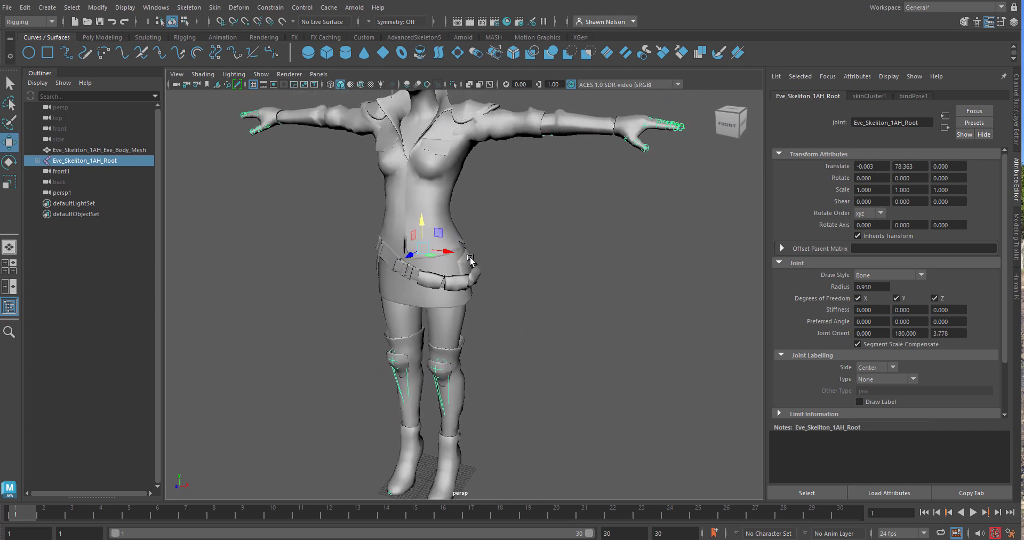
{"action": "left_click", "coordinate": [532, 227]}
{"action": "left_click", "coordinate": [416, 195]}
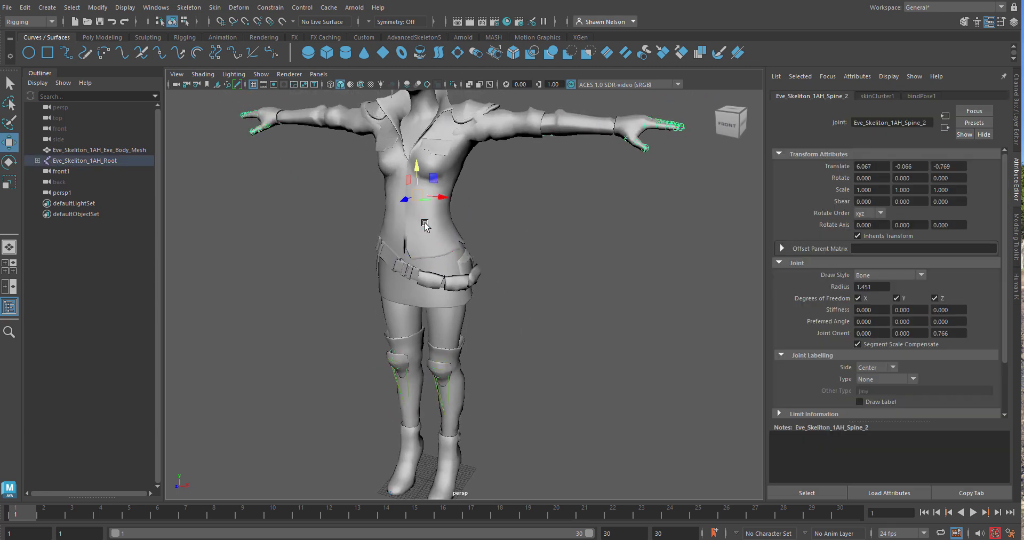
{"action": "key", "text": "Up"}
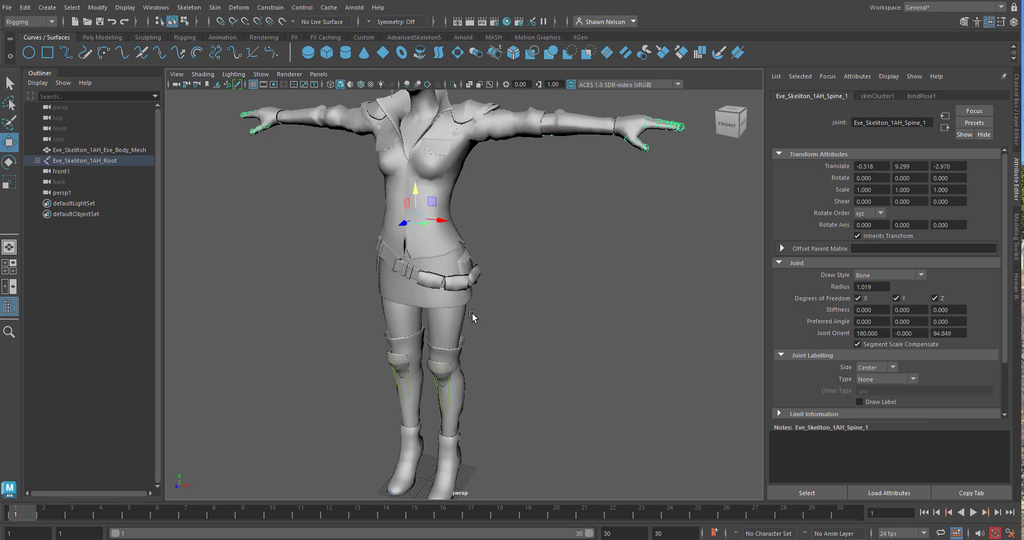
{"action": "key", "text": "Down"}
{"action": "key", "text": "Up"}
{"action": "key", "text": "Down"}
{"action": "key", "text": "Down"}
{"action": "key", "text": "Down"}
{"action": "key", "text": "Down"}
{"action": "key", "text": "Up"}
{"action": "key", "text": "Up"}
{"action": "key", "text": "Up"}
{"action": "key", "text": "Up"}
{"action": "key", "text": "Up"}
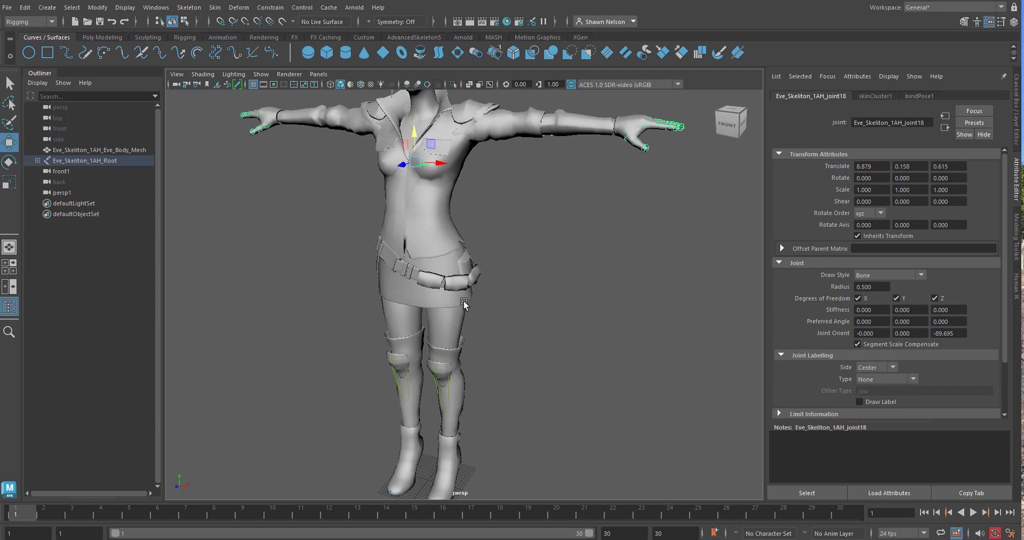
Deselect everything and turn X-Ray Joints shading back on so the skeleton displays through the mesh
{"action": "left_click", "coordinate": [482, 333]}
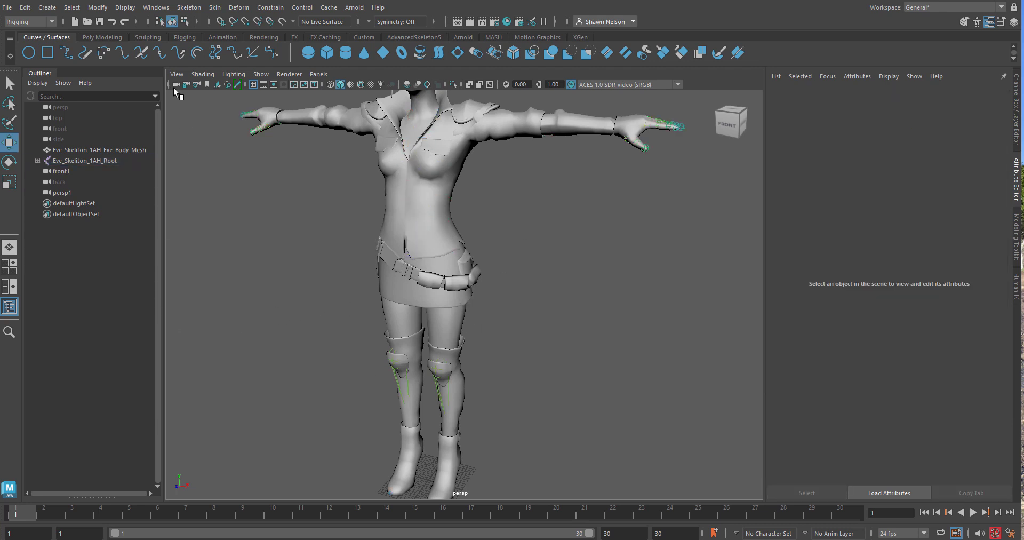
{"action": "left_click", "coordinate": [202, 74]}
{"action": "left_click", "coordinate": [221, 194]}
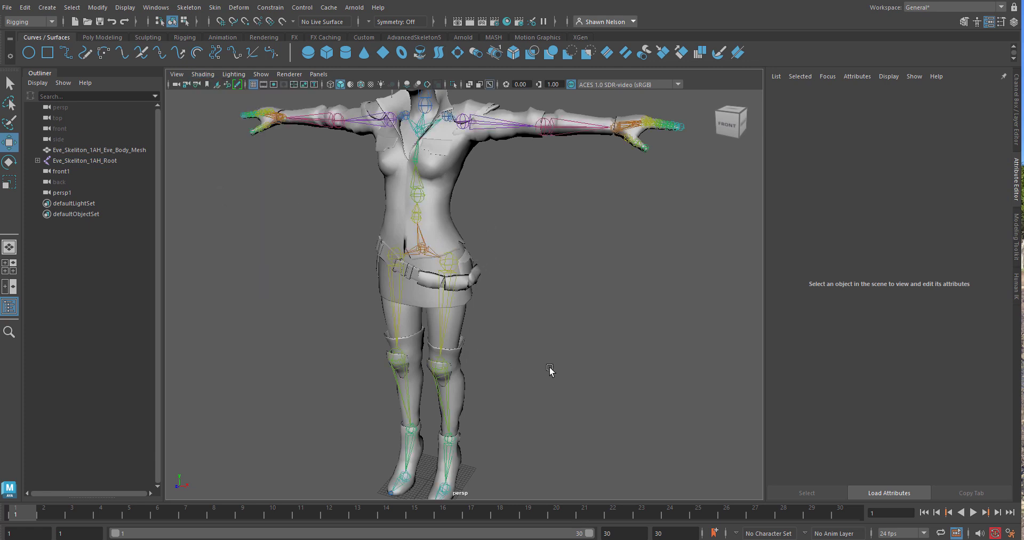
{"action": "mouse_move", "coordinate": [550, 368]}
{"action": "left_mouse_down", "text": "alt"}
{"action": "mouse_move", "coordinate": [544, 383]}
{"action": "mouse_move", "coordinate": [523, 372]}
{"action": "mouse_move", "coordinate": [549, 374]}
{"action": "mouse_move", "coordinate": [550, 363]}
{"action": "left_mouse_up", "text": "alt"}
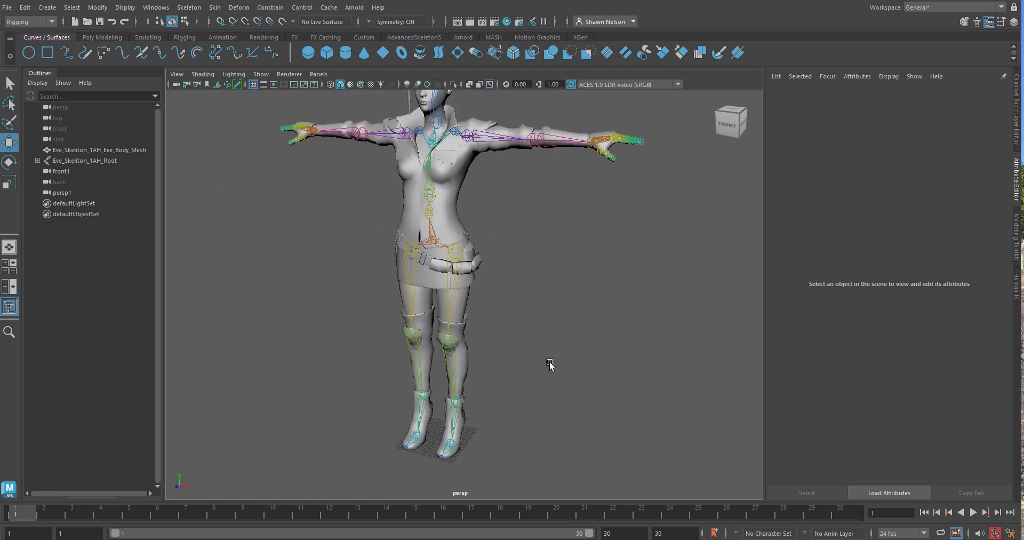
Create a NURBS circle around the character's feet and scale it uniformly to about 32.3
{"action": "left_click", "coordinate": [29, 53]}
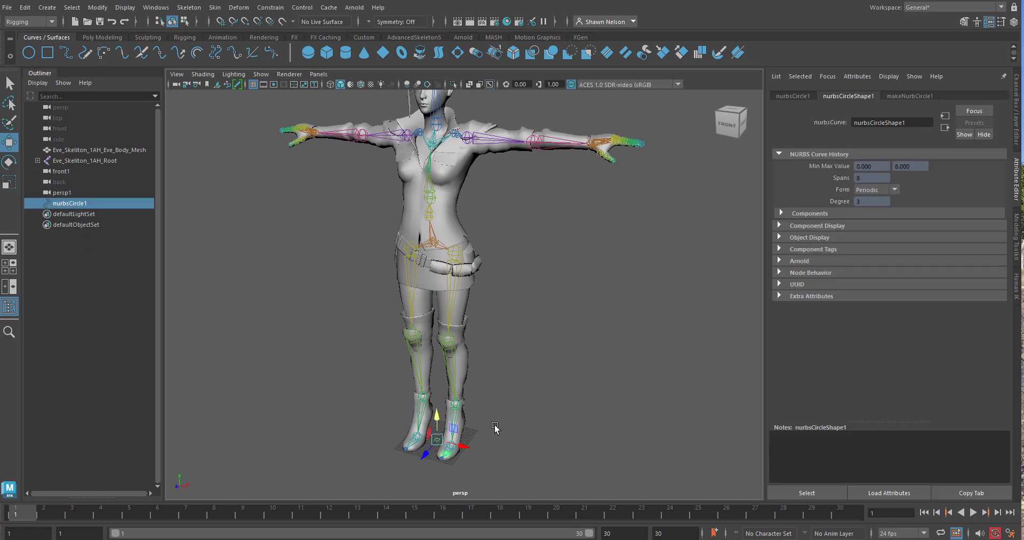
{"action": "key", "text": "r"}
{"action": "left_click_drag", "start_coordinate": [436, 440], "coordinate": [563, 404]}
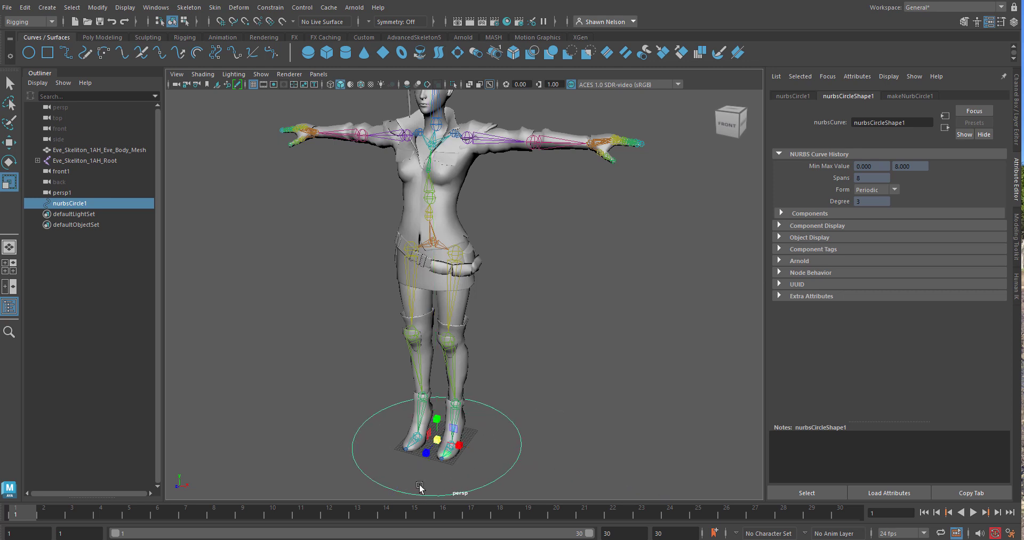
{"action": "left_click", "coordinate": [1016, 106]}
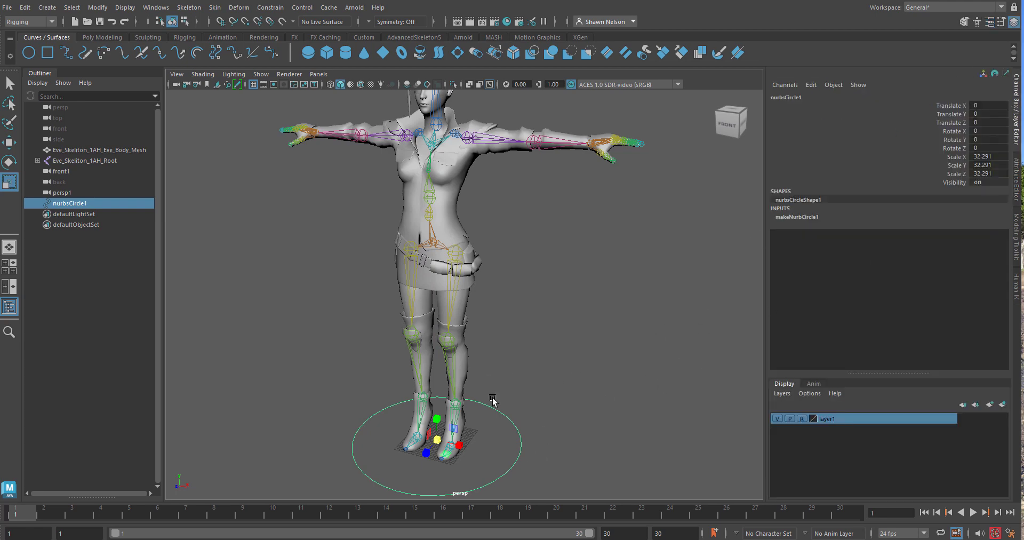
Rename the NURBS circle around the feet to Mover
{"action": "left_click_drag", "start_coordinate": [541, 396], "coordinate": [514, 398], "text": "alt"}
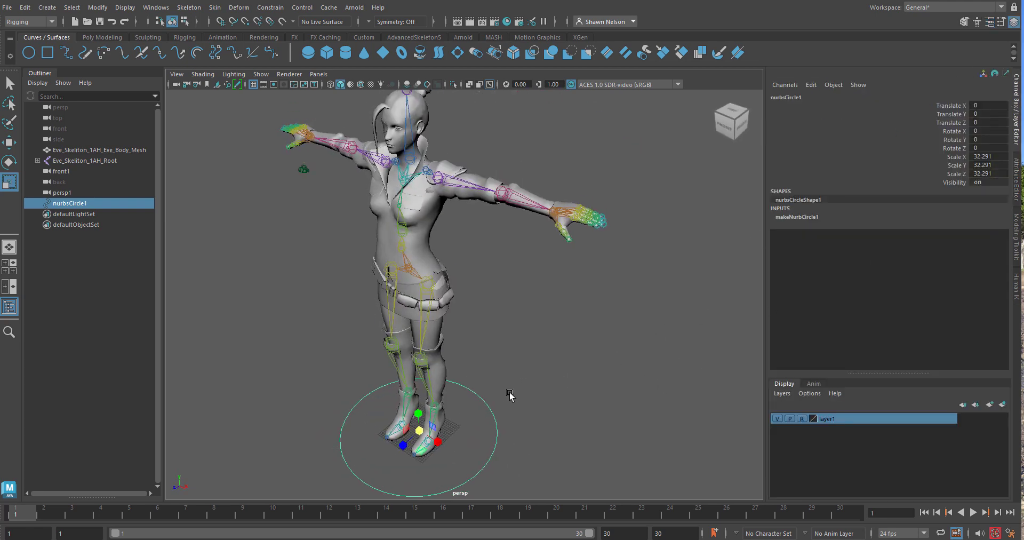
{"action": "middle_click_drag", "start_coordinate": [509, 392], "coordinate": [551, 330], "text": "alt"}
{"action": "mouse_move", "coordinate": [550, 344]}
{"action": "left_mouse_down", "text": "alt"}
{"action": "mouse_move", "coordinate": [551, 355]}
{"action": "mouse_move", "coordinate": [562, 329]}
{"action": "left_mouse_up", "text": "alt"}
{"action": "right_click_drag", "start_coordinate": [537, 293], "coordinate": [558, 351], "text": "alt"}
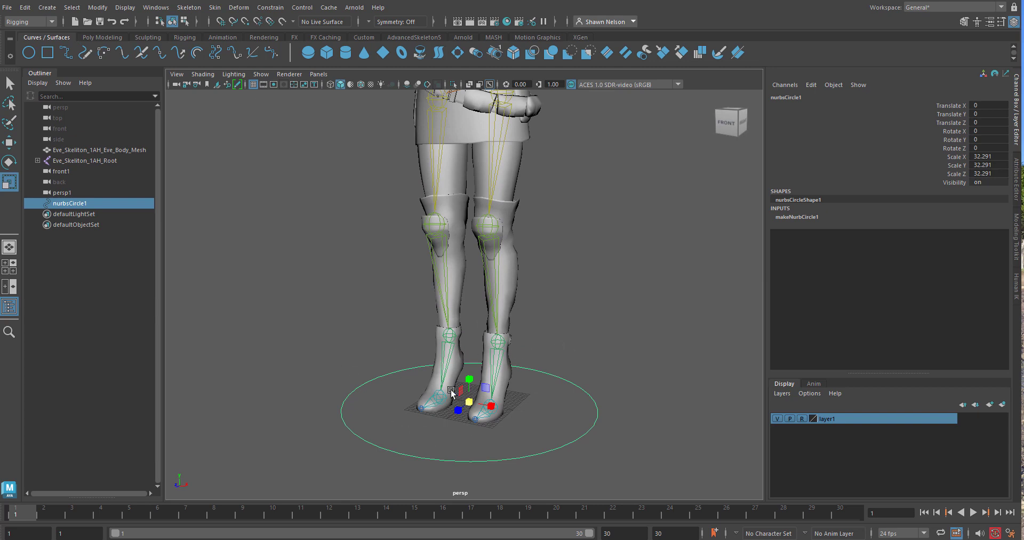
{"action": "double_click", "coordinate": [73, 205]}
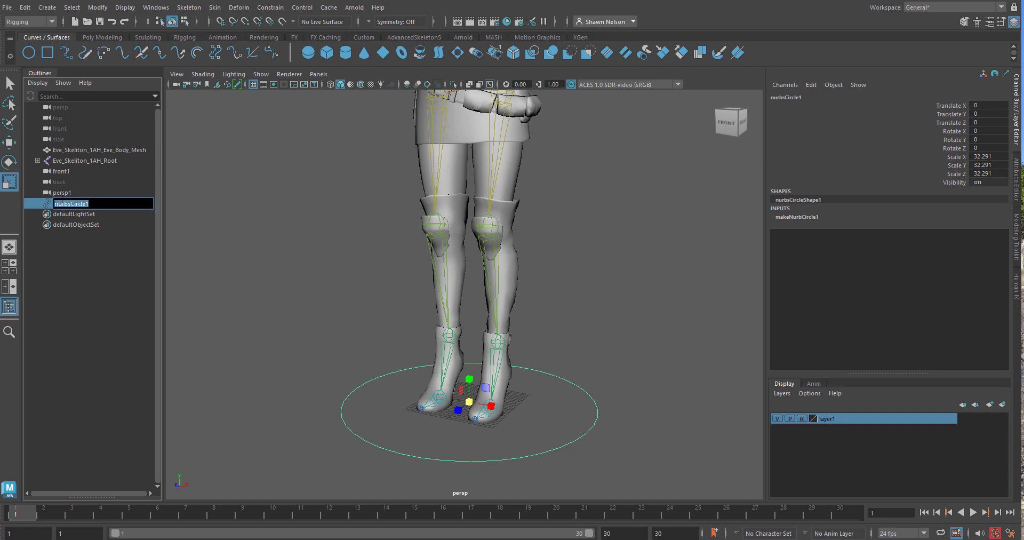
{"action": "type", "text": "Mover"}
{"action": "left_click", "coordinate": [279, 318]}
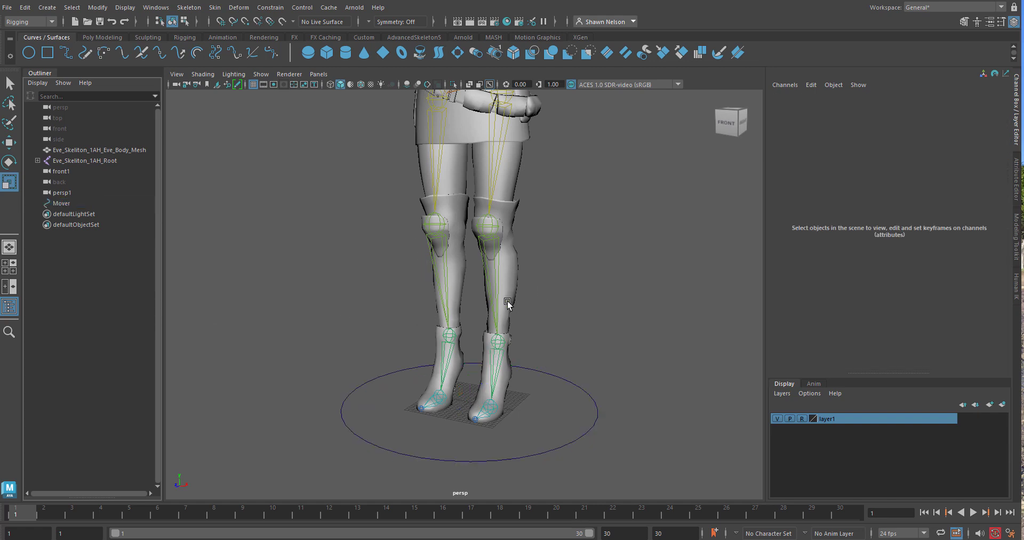
Duplicate the Mover circle and raise the copy to the root joint at the hips, at Translate Y about 78.3
{"action": "left_click_drag", "start_coordinate": [335, 372], "coordinate": [369, 399]}
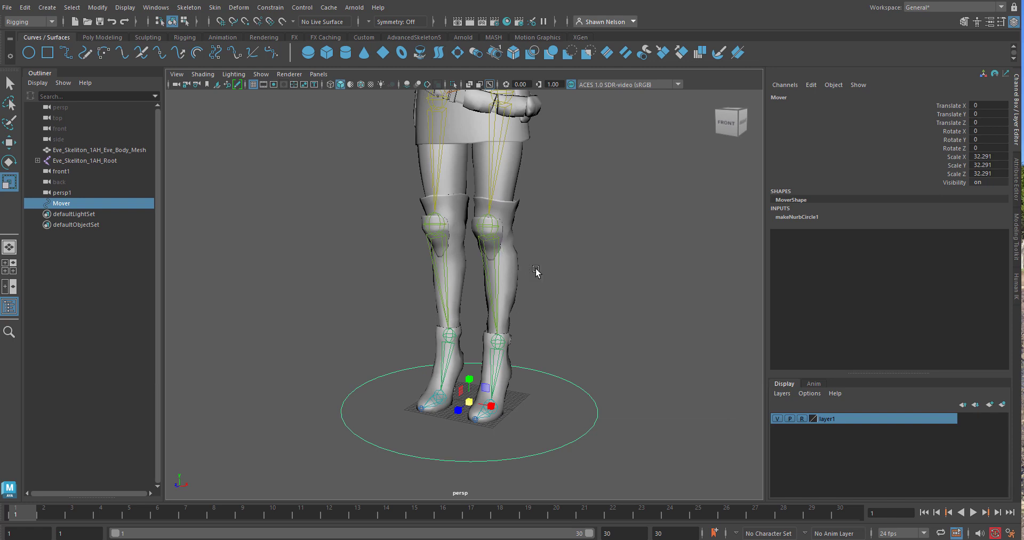
{"action": "right_click_drag", "start_coordinate": [574, 283], "coordinate": [551, 224], "text": "alt"}
{"action": "middle_click_drag", "start_coordinate": [551, 224], "coordinate": [572, 260], "text": "alt"}
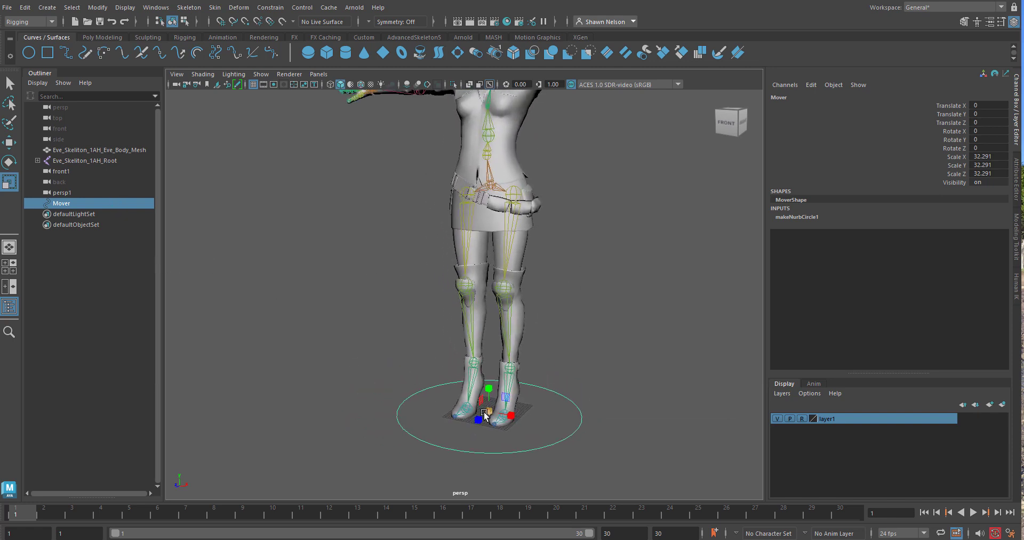
{"action": "key", "text": "w"}
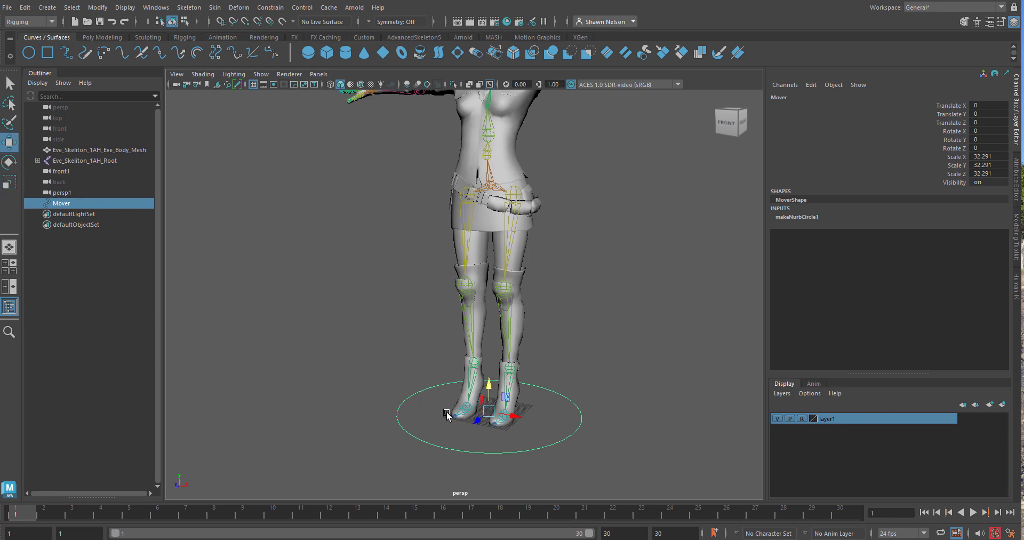
{"action": "key", "text": "ctrl+d"}
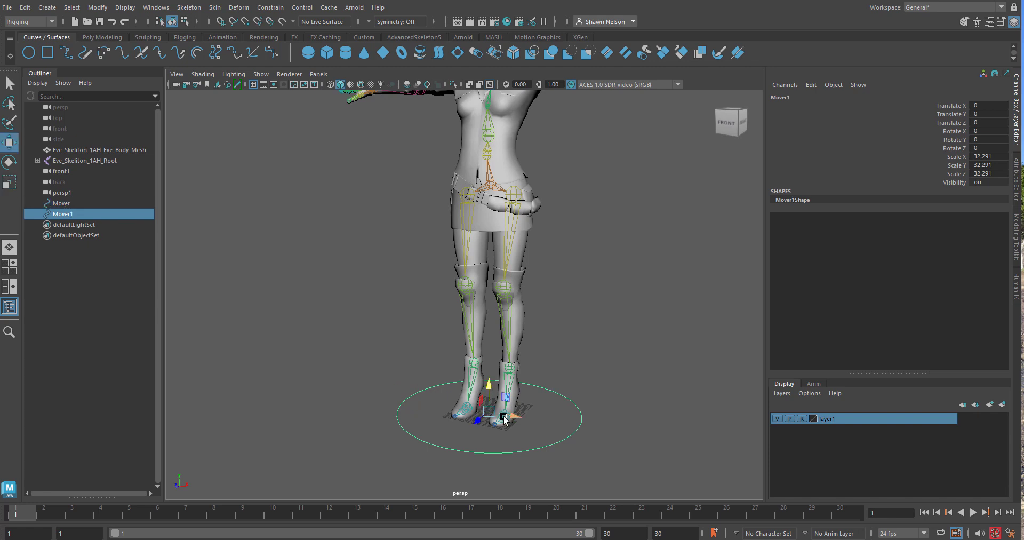
{"action": "left_click_drag", "start_coordinate": [488, 387], "coordinate": [474, 180]}
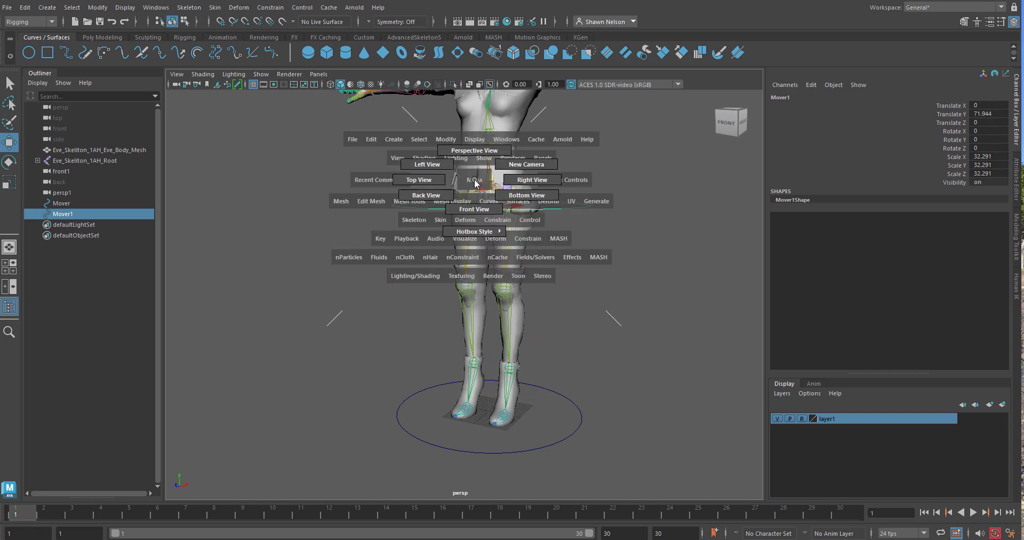
{"action": "key", "text": "space"}
{"action": "left_click_drag", "start_coordinate": [477, 215], "coordinate": [479, 240]}
{"action": "scroll", "coordinate": [445, 297], "scroll_direction": "up", "scroll_amount": 8}
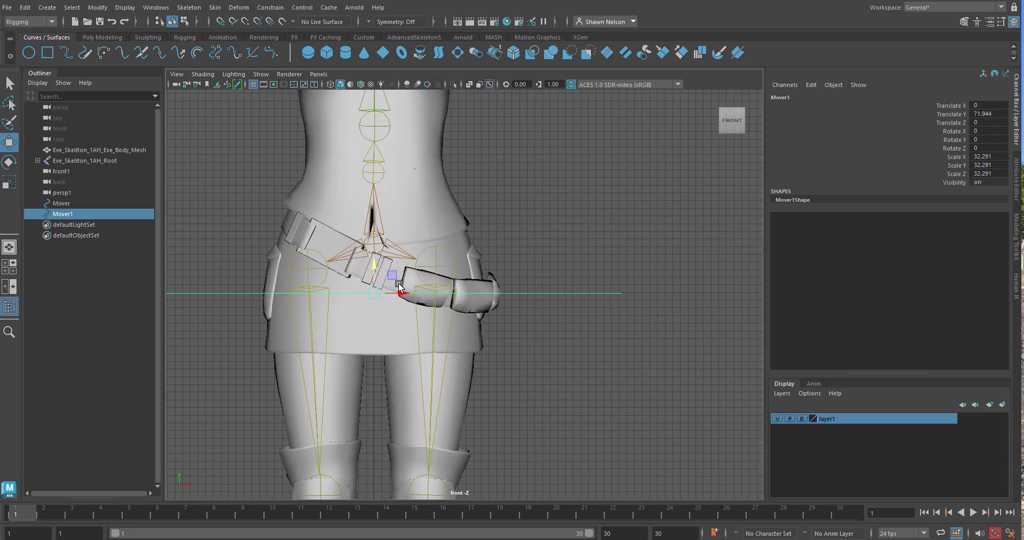
{"action": "left_click_drag", "start_coordinate": [375, 268], "coordinate": [379, 220]}
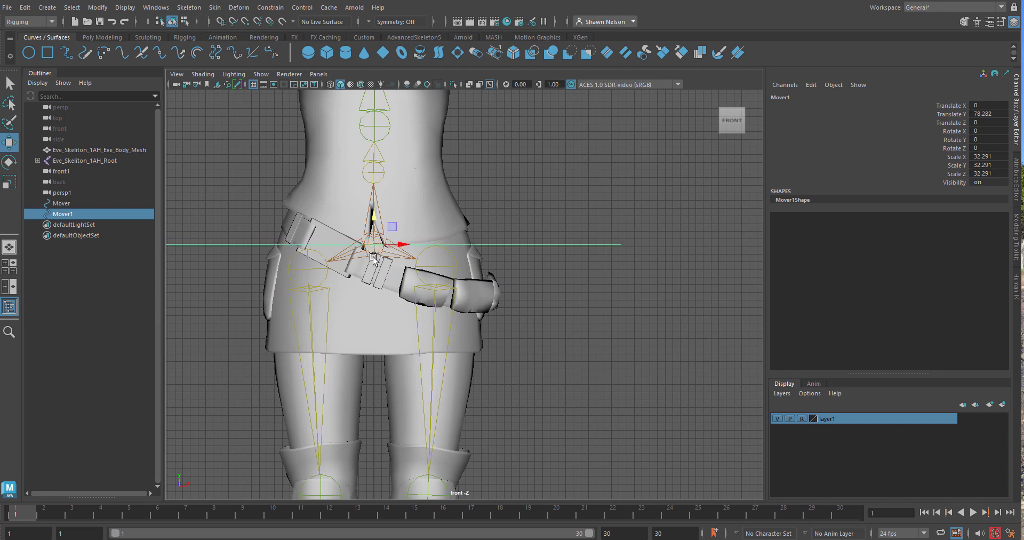
Scale the duplicated hip circle down uniformly to about 17.9
{"action": "key", "text": "r"}
{"action": "left_click_drag", "start_coordinate": [373, 244], "coordinate": [308, 261]}
{"action": "key", "text": "space"}
{"action": "left_click_drag", "start_coordinate": [553, 262], "coordinate": [523, 265], "text": "alt"}
Align the hip circle's depth with the root joint in the side view, at Translate Z about 0.075
{"action": "key", "text": "space"}
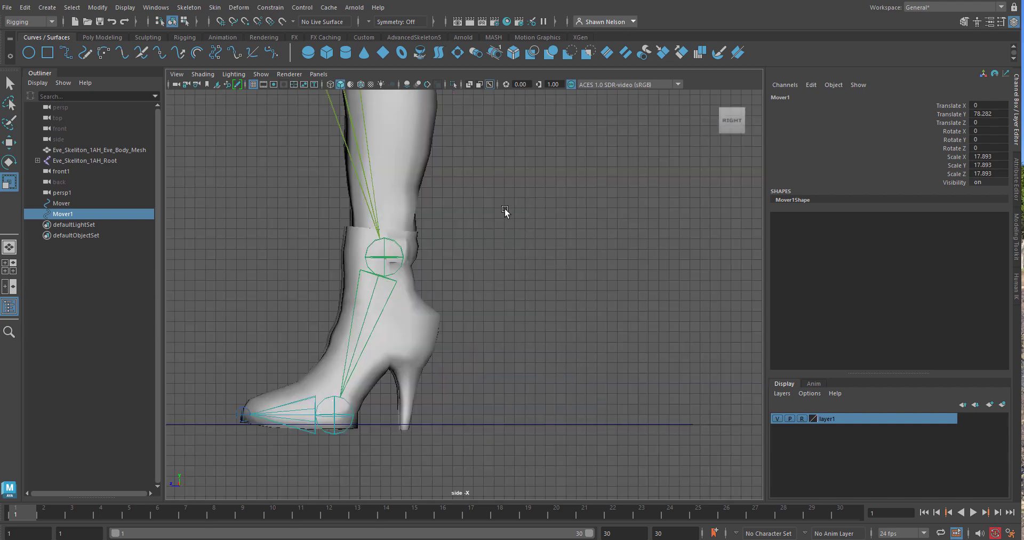
{"action": "key", "text": "f"}
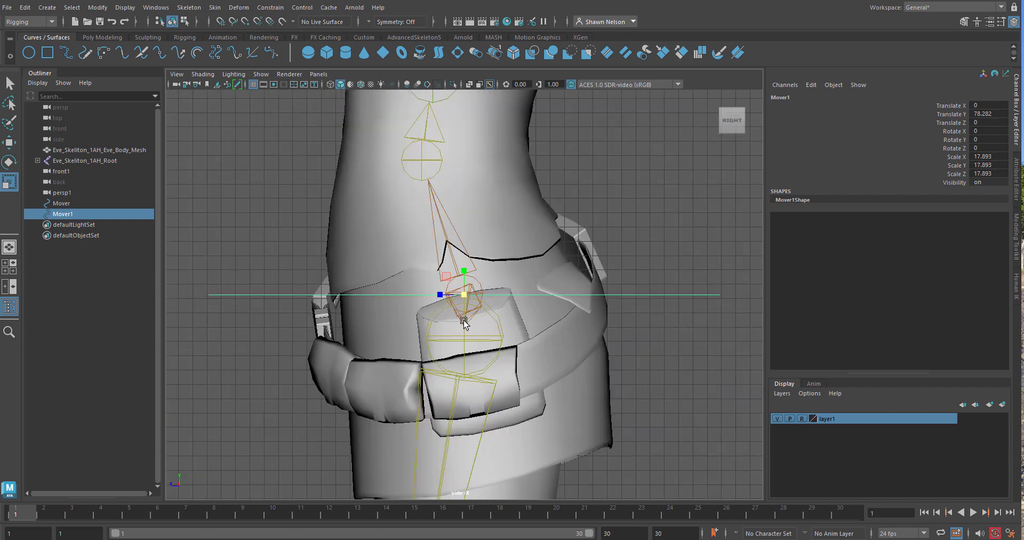
{"action": "left_click", "coordinate": [13, 92]}
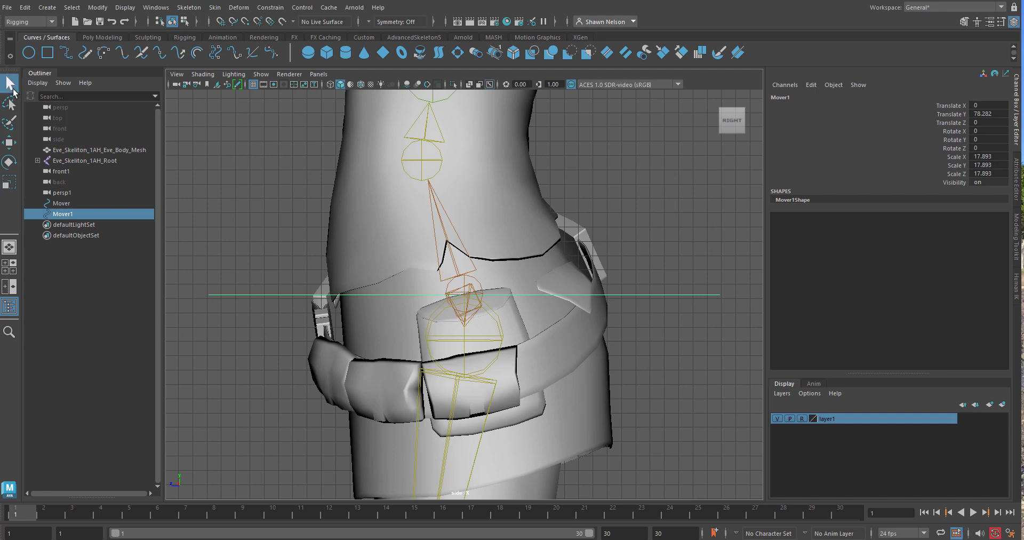
{"action": "left_click", "coordinate": [9, 141]}
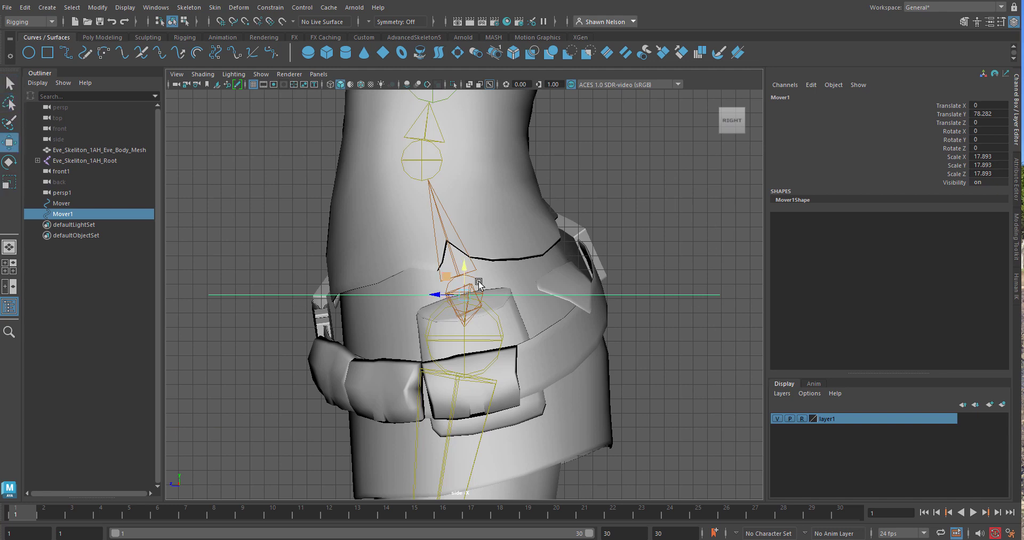
{"action": "left_click_drag", "start_coordinate": [462, 297], "coordinate": [462, 274]}
{"action": "key", "text": "space"}
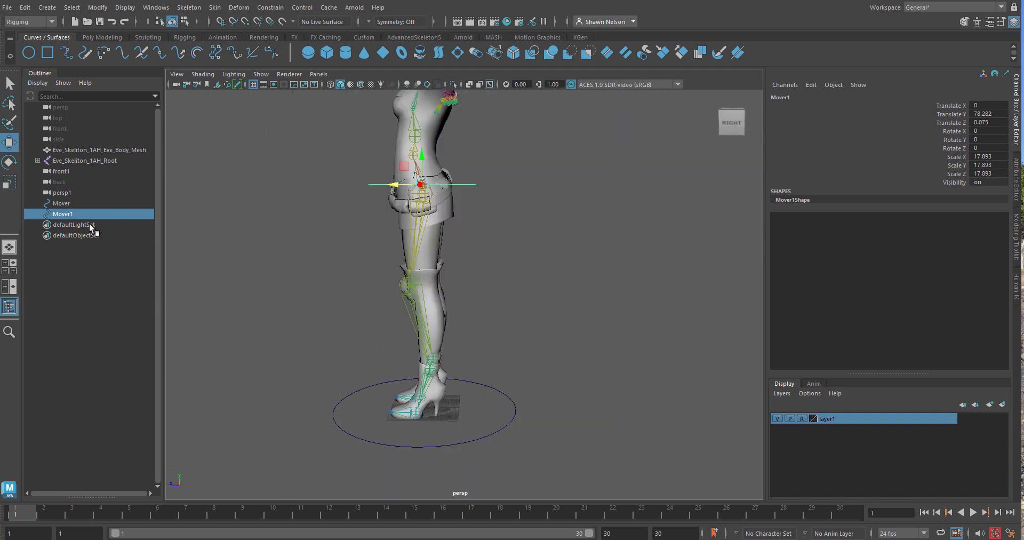
Rename the duplicated circle around the waist to Hips
{"action": "double_click", "coordinate": [67, 215]}
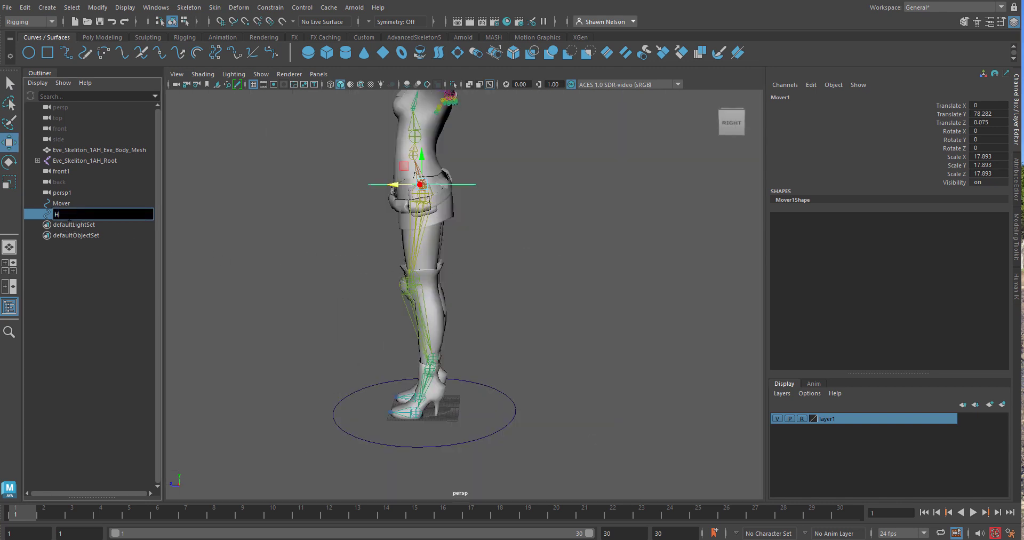
{"action": "key", "text": "Return"}
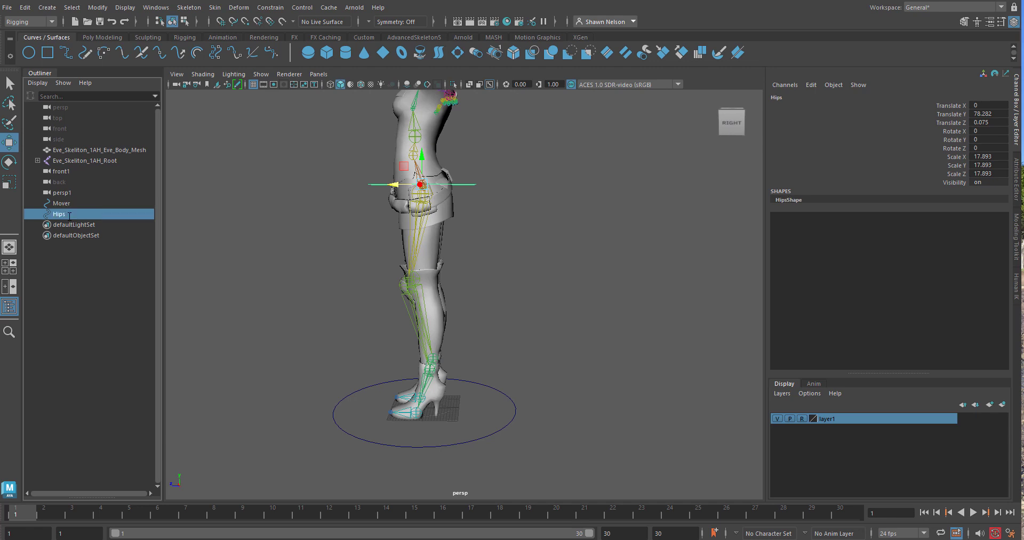
{"action": "left_click_drag", "start_coordinate": [337, 374], "coordinate": [560, 386], "text": "alt"}
{"action": "right_click_drag", "start_coordinate": [530, 352], "coordinate": [574, 407], "text": "alt"}
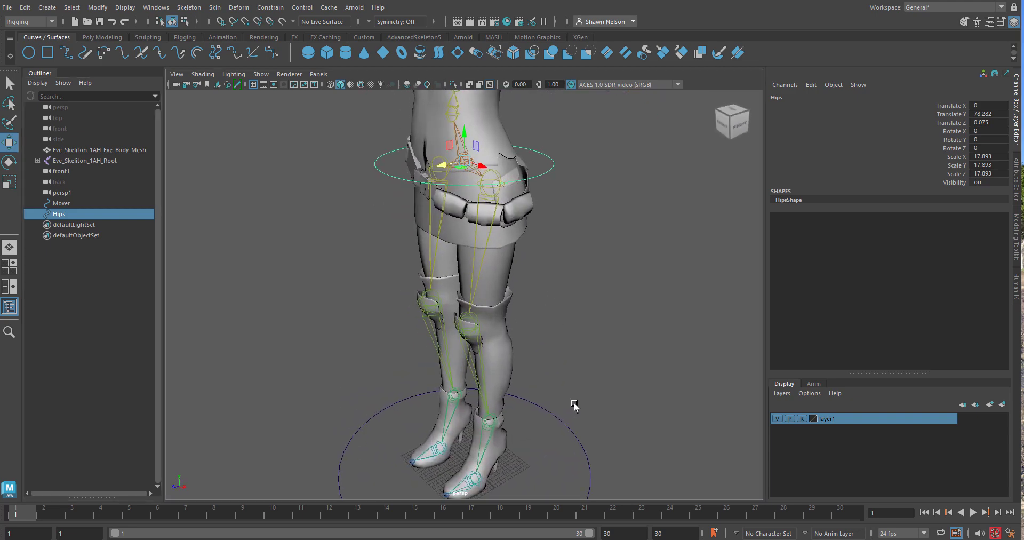
Duplicate the Mover circle around the feet and scale the copy down uniformly to about 14.4
{"action": "middle_click_drag", "start_coordinate": [574, 407], "coordinate": [534, 266], "text": "alt"}
{"action": "right_click_drag", "start_coordinate": [534, 266], "coordinate": [507, 376], "text": "alt"}
{"action": "left_click_drag", "start_coordinate": [543, 418], "coordinate": [536, 412]}
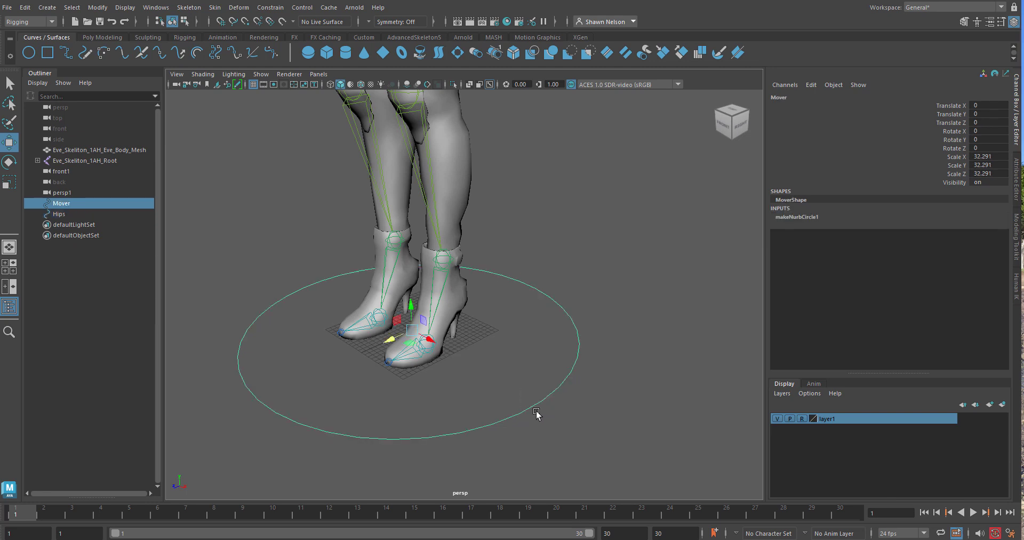
{"action": "key", "text": "ctrl+d"}
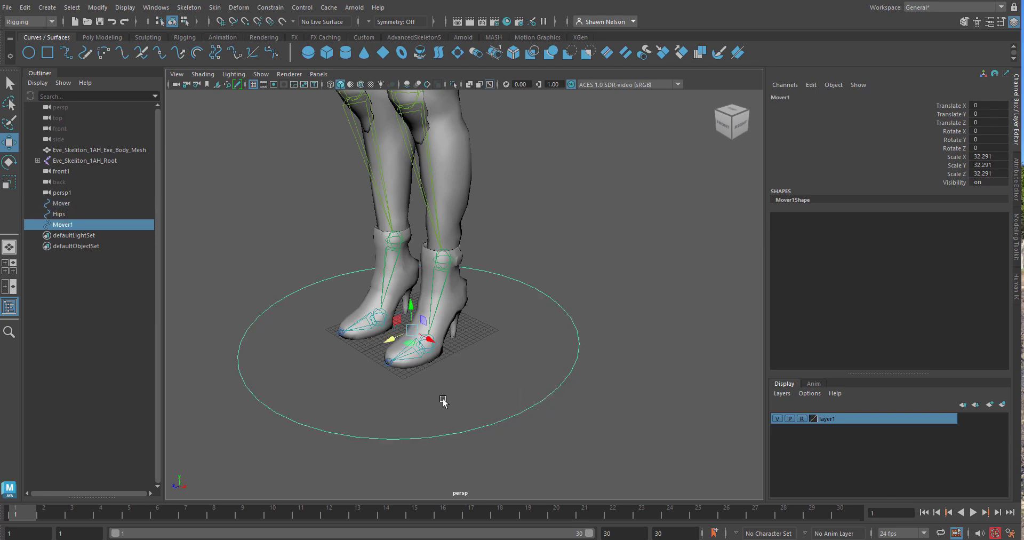
{"action": "key", "text": "r"}
{"action": "left_click_drag", "start_coordinate": [412, 329], "coordinate": [270, 338]}
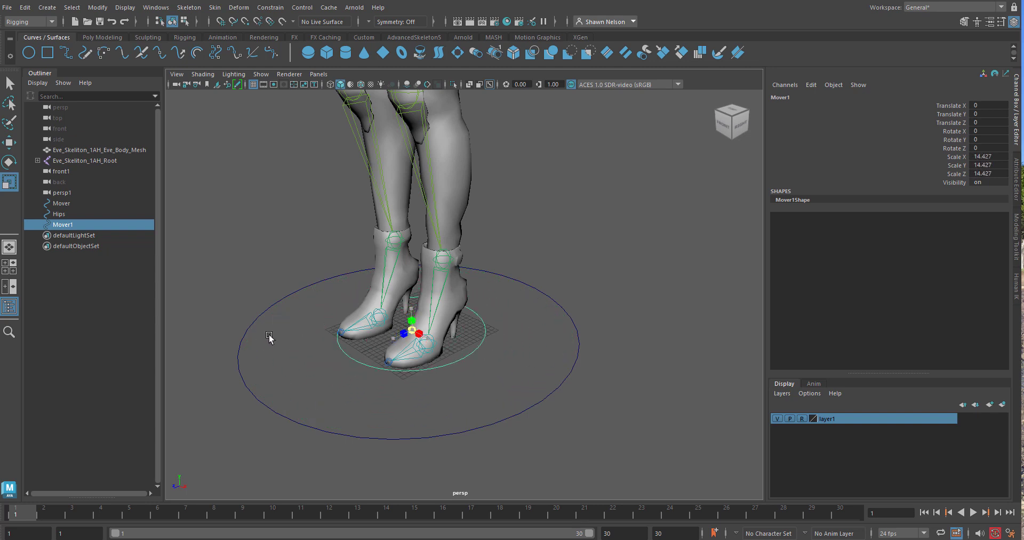
Narrow the duplicated circle to Scale X about 8.06 and center it on the left foot, at Translate X about 6.97
{"action": "left_click_drag", "start_coordinate": [430, 342], "coordinate": [491, 360]}
{"action": "key", "text": "w"}
{"action": "left_click_drag", "start_coordinate": [564, 384], "coordinate": [471, 381], "text": "alt"}
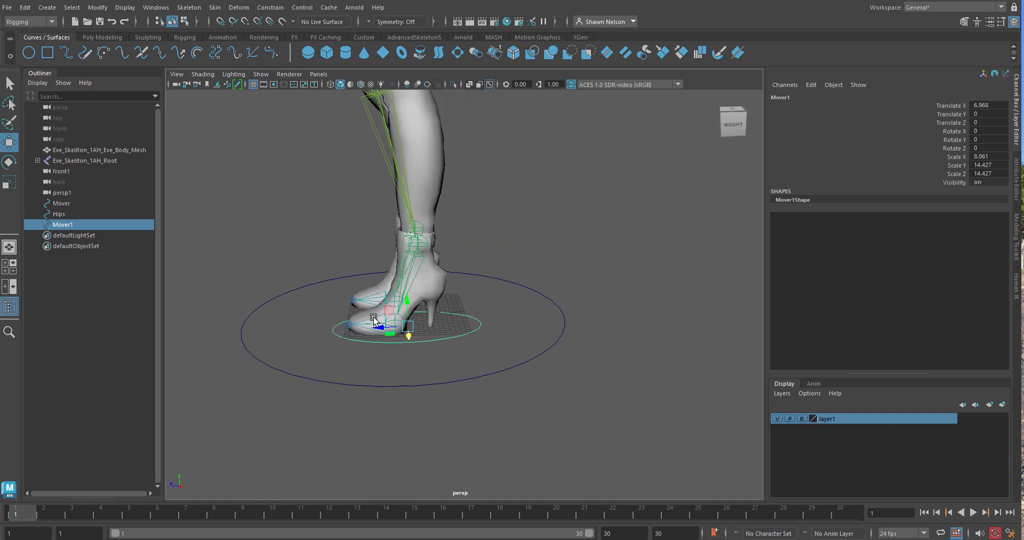
Fit the circle around the left shoe, at Scale X about 6.3, Scale Z about 11.5 and Translate Z about 1.5
{"action": "key", "text": "r"}
{"action": "left_click_drag", "start_coordinate": [379, 329], "coordinate": [463, 349]}
{"action": "key", "text": "w"}
{"action": "key", "text": "r"}
{"action": "left_click_drag", "start_coordinate": [546, 370], "coordinate": [493, 391], "text": "alt"}
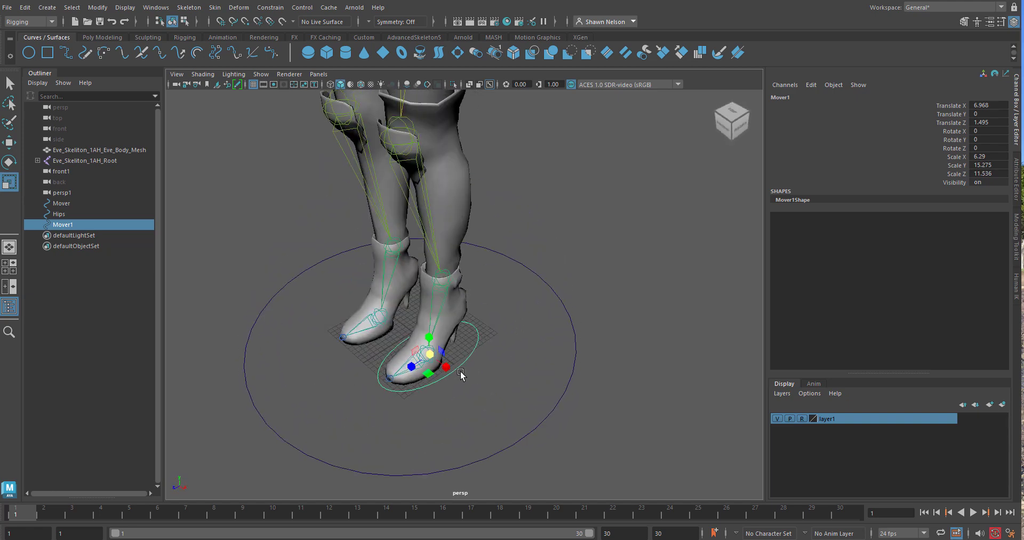
Rename the circle around the left foot to Foot_L
{"action": "double_click", "coordinate": [68, 227]}
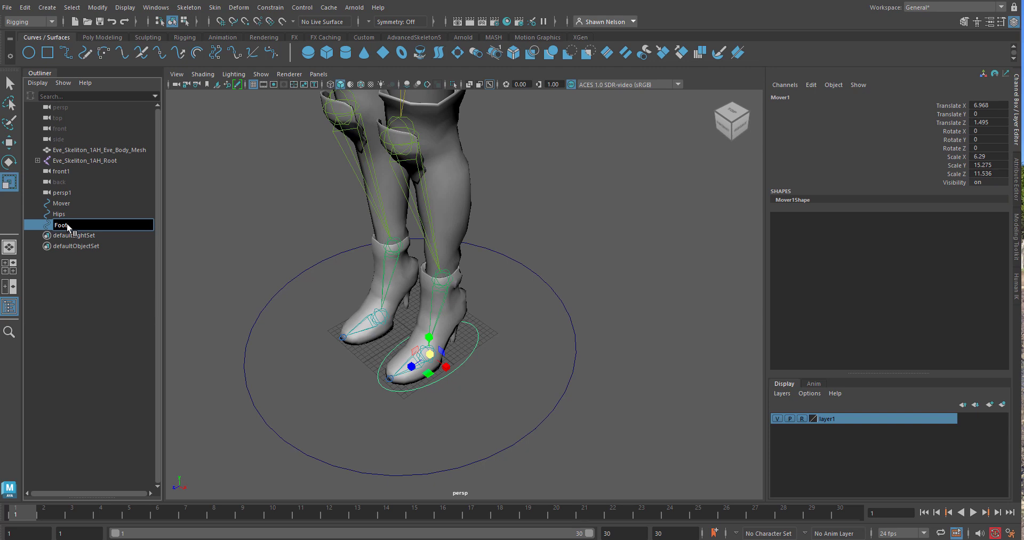
{"action": "key", "text": "Return"}
{"action": "left_click", "coordinate": [614, 326]}
Duplicate the Foot_L circle and move the copy around the other foot, at Translate X about -7.2
{"action": "left_click", "coordinate": [471, 350]}
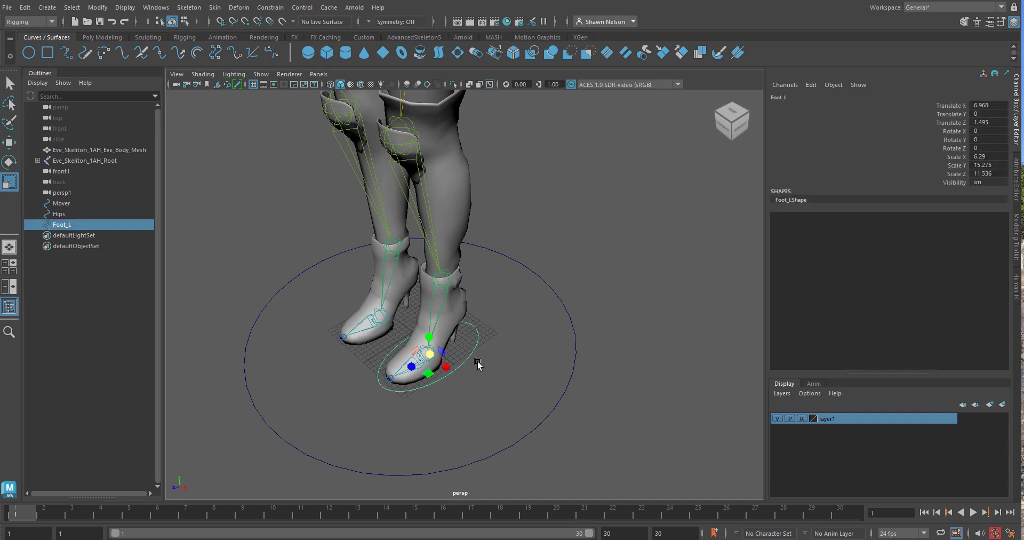
{"action": "key", "text": "w"}
{"action": "key", "text": "ctrl+d"}
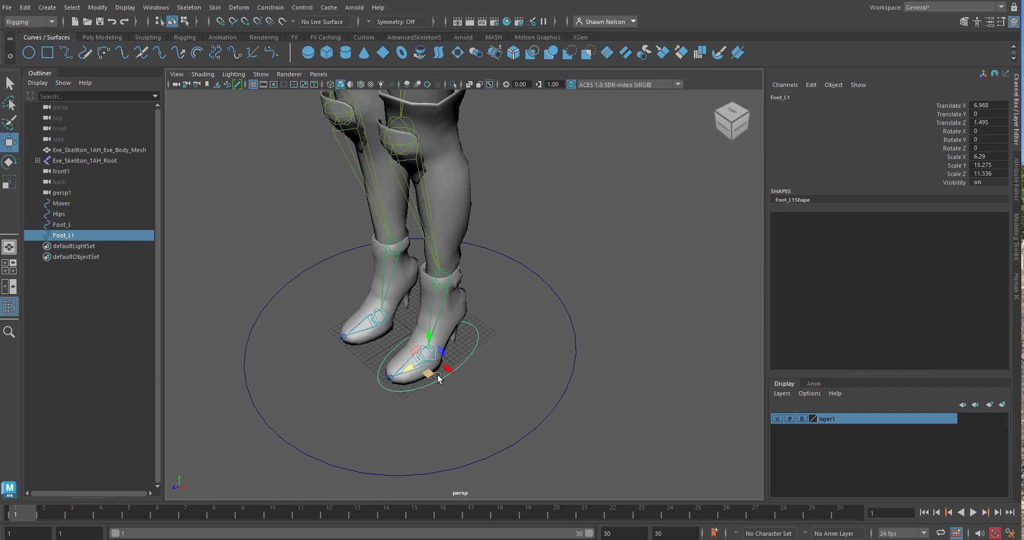
{"action": "left_click_drag", "start_coordinate": [447, 368], "coordinate": [399, 339]}
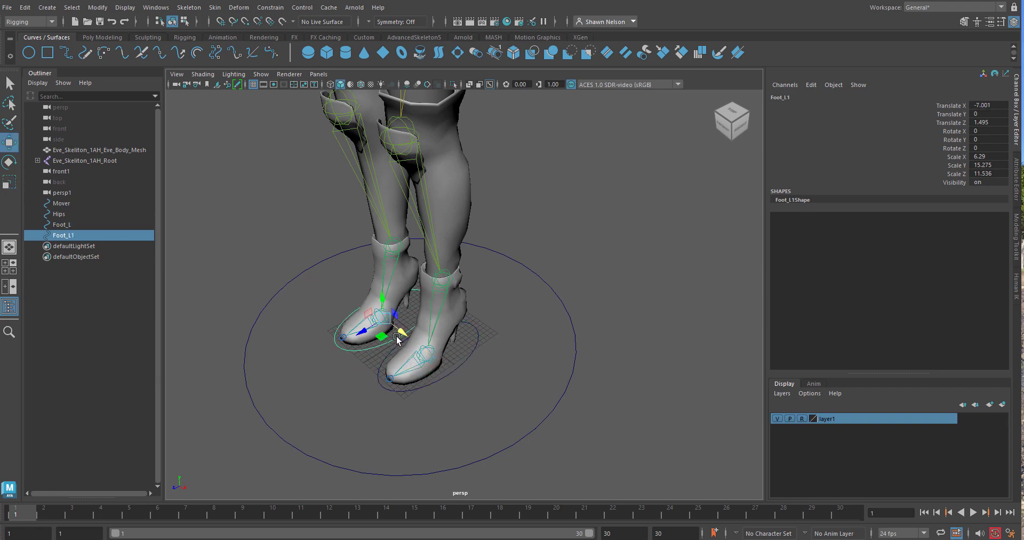
{"action": "left_click_drag", "start_coordinate": [378, 389], "coordinate": [440, 346], "text": "alt"}
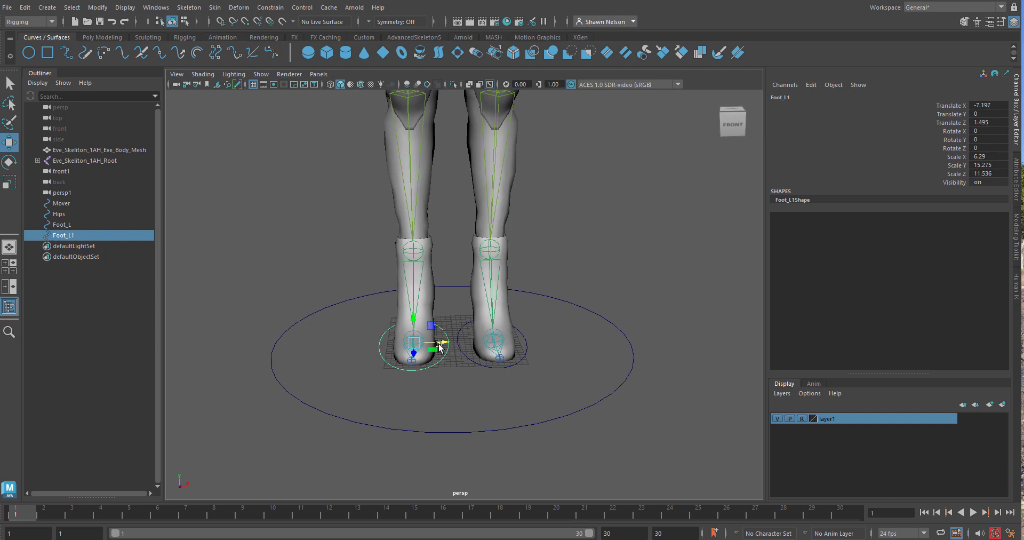
Rename the duplicated foot circle to Foot_R
{"action": "double_click", "coordinate": [62, 237]}
{"action": "key", "text": "End"}
{"action": "key", "text": "shift+Left"}
{"action": "key", "text": "shift+Left"}
{"action": "key", "text": "shift+Left"}
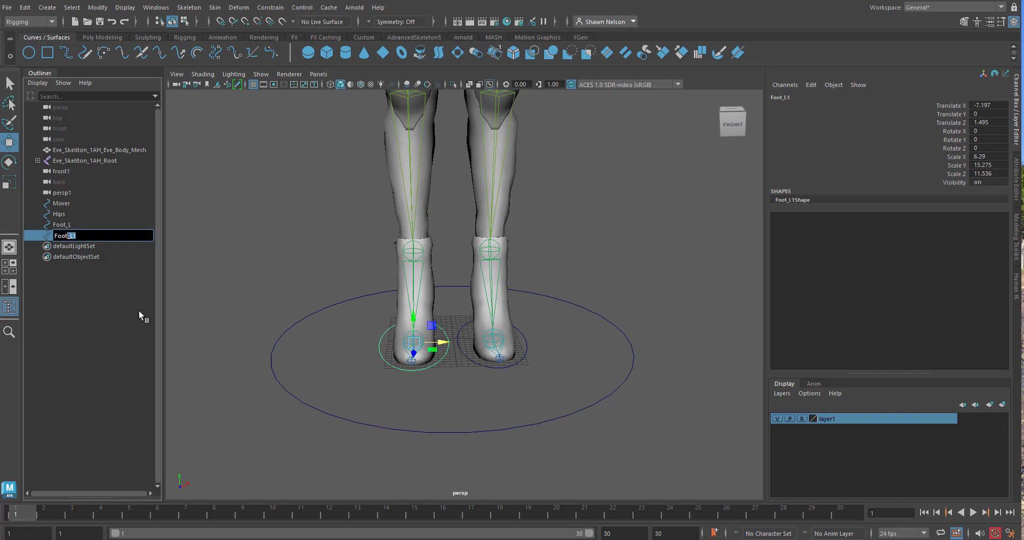
{"action": "type", "text": "R"}
{"action": "left_click", "coordinate": [543, 383]}
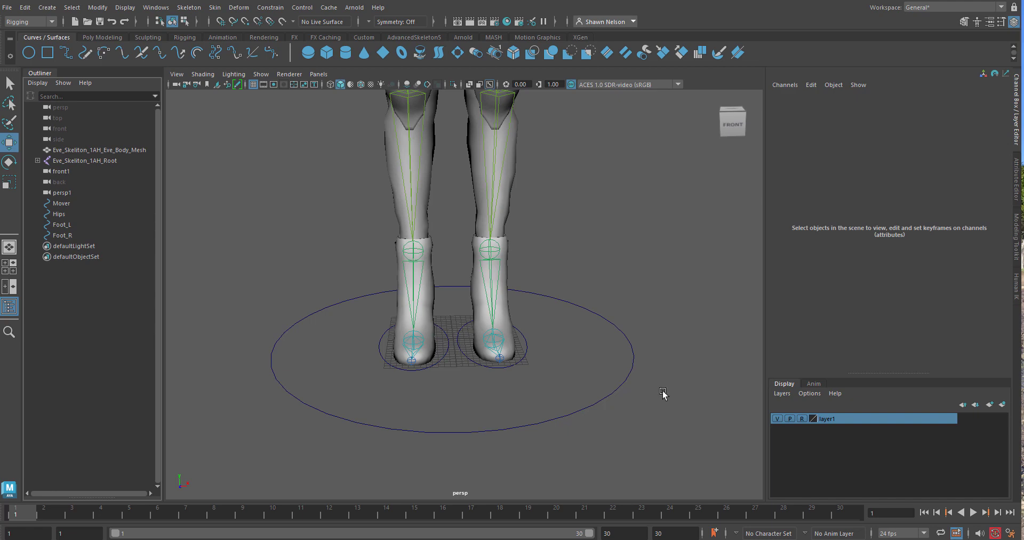
Duplicate the Hips circle and raise the copy to the neck, at Translate Y about 118.3
{"action": "left_click_drag", "start_coordinate": [669, 411], "coordinate": [521, 379], "text": "alt"}
{"action": "right_click_drag", "start_coordinate": [521, 379], "coordinate": [523, 199], "text": "alt"}
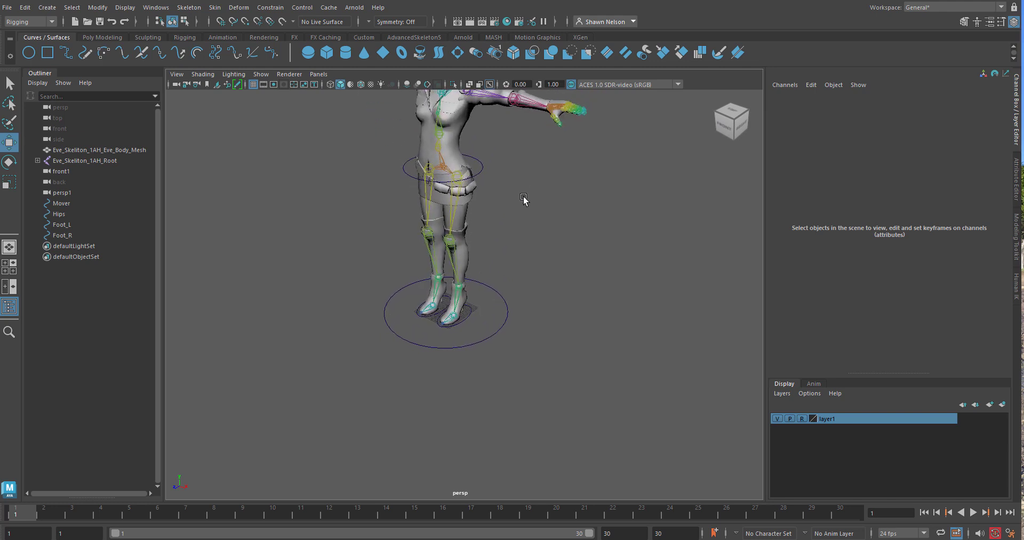
{"action": "middle_click_drag", "start_coordinate": [527, 184], "coordinate": [519, 299], "text": "alt"}
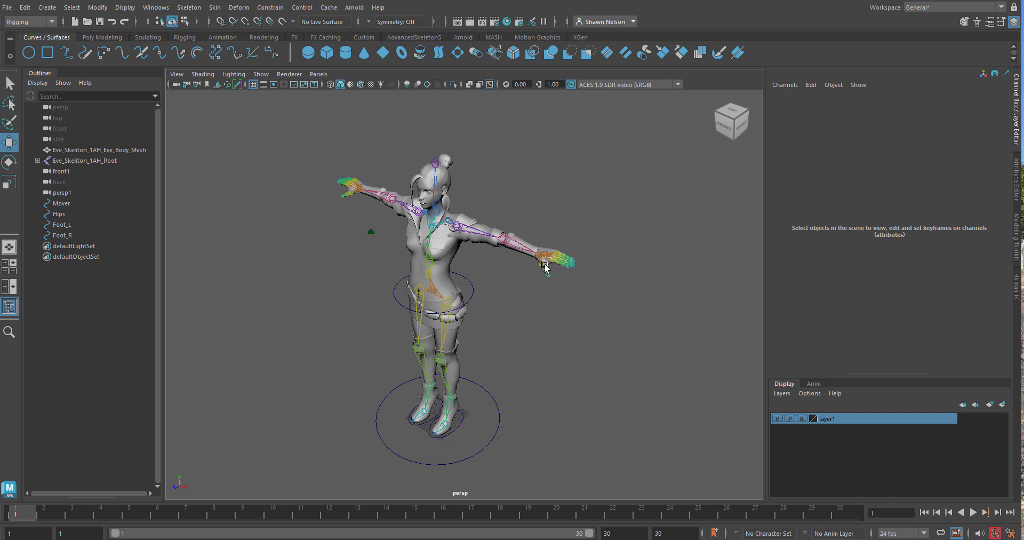
{"action": "scroll", "coordinate": [525, 264], "scroll_direction": "up", "scroll_amount": 4}
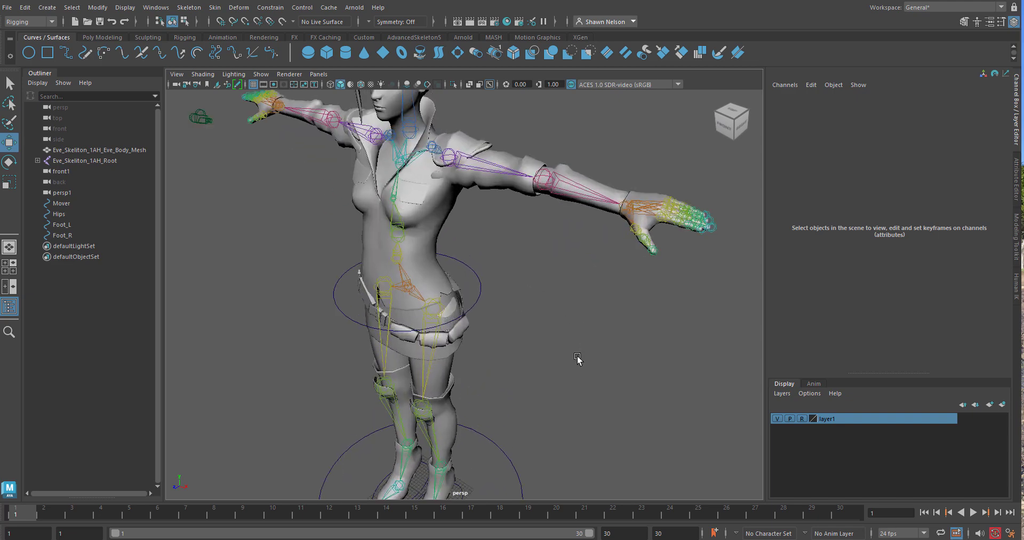
{"action": "left_click_drag", "start_coordinate": [538, 350], "coordinate": [546, 379], "text": "alt"}
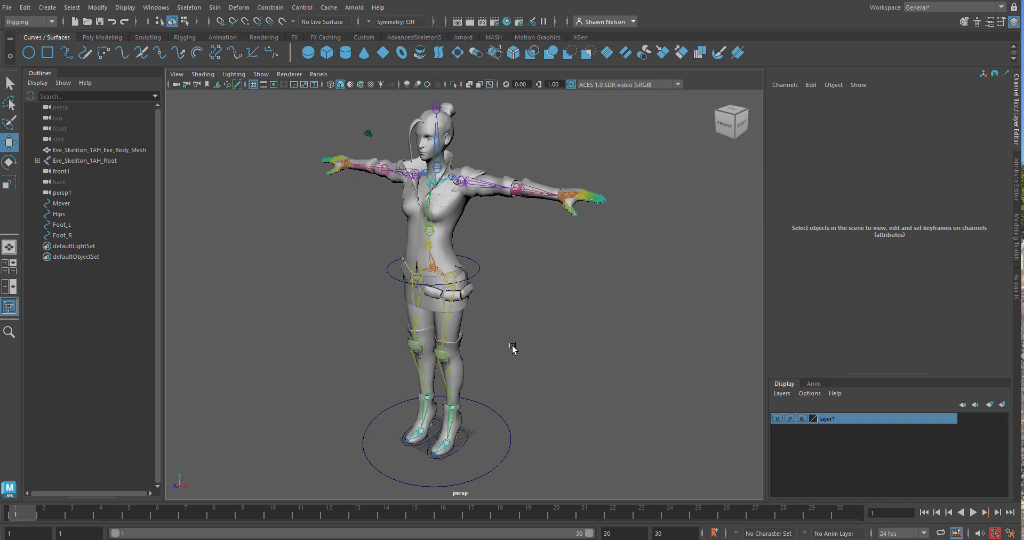
{"action": "left_click", "coordinate": [477, 270]}
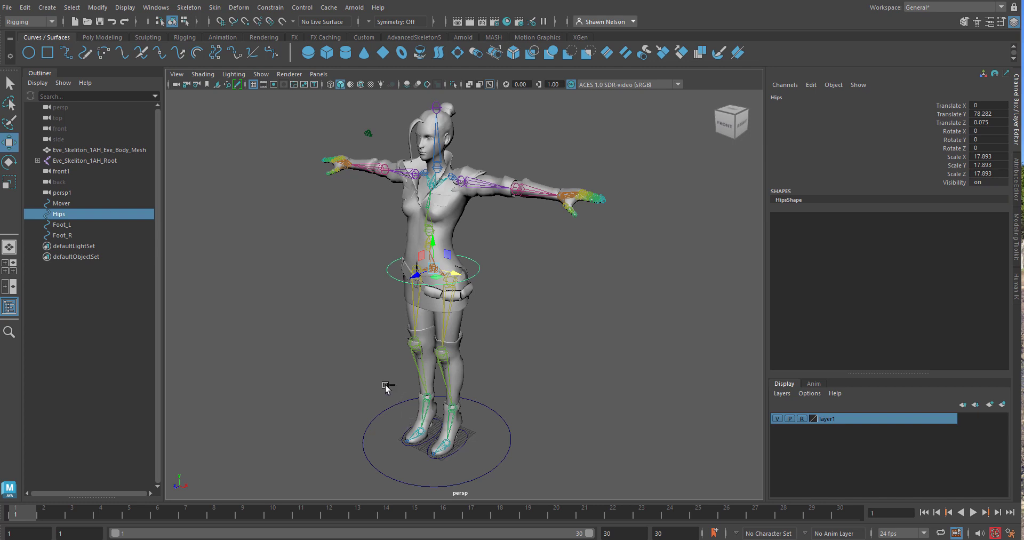
{"action": "key", "text": "ctrl+d"}
{"action": "left_click_drag", "start_coordinate": [431, 252], "coordinate": [451, 145]}
Turn on point snapping and try to snap the duplicated circle onto the neck joint
{"action": "right_click_drag", "start_coordinate": [450, 151], "coordinate": [444, 197], "text": "alt"}
{"action": "left_click_drag", "start_coordinate": [444, 165], "coordinate": [464, 178], "text": "alt"}
{"action": "middle_click_drag", "start_coordinate": [464, 178], "coordinate": [475, 371], "text": "alt"}
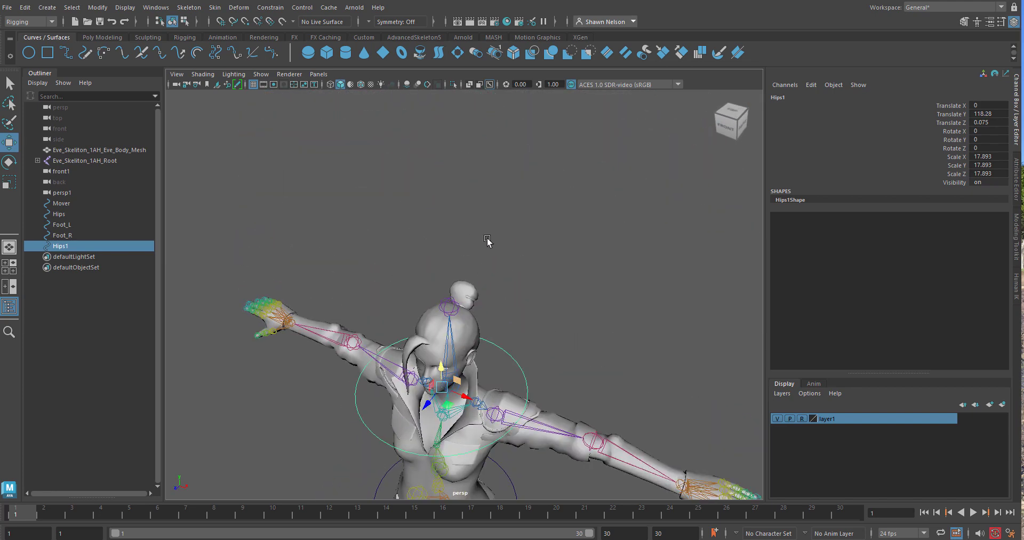
{"action": "right_click_drag", "start_coordinate": [486, 241], "coordinate": [528, 306], "text": "alt"}
{"action": "middle_click_drag", "start_coordinate": [528, 392], "coordinate": [535, 214], "text": "alt"}
{"action": "left_click_drag", "start_coordinate": [528, 384], "coordinate": [374, 339], "text": "alt"}
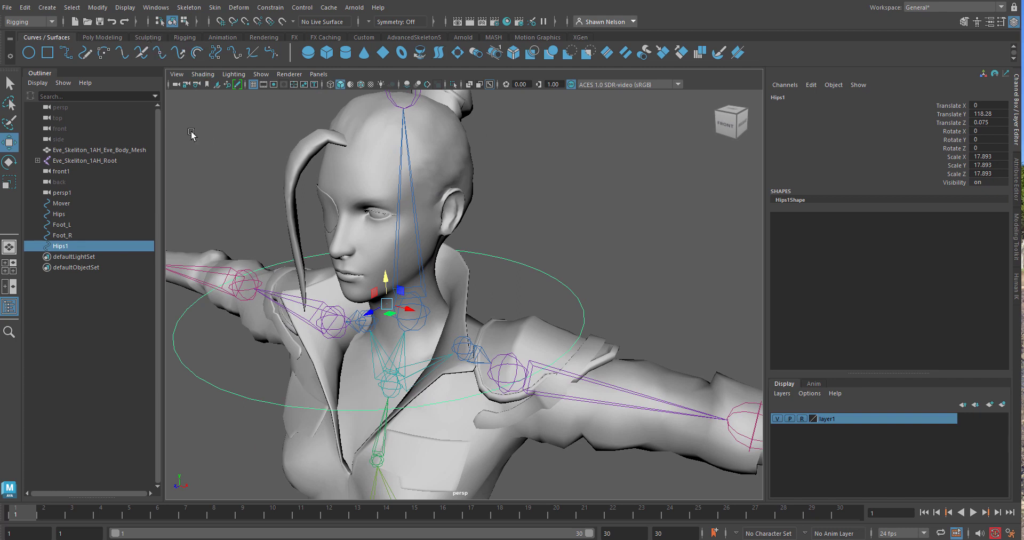
{"action": "left_click", "coordinate": [244, 21]}
{"action": "left_click_drag", "start_coordinate": [387, 303], "coordinate": [505, 303]}
{"action": "left_click_drag", "start_coordinate": [566, 271], "coordinate": [462, 218]}
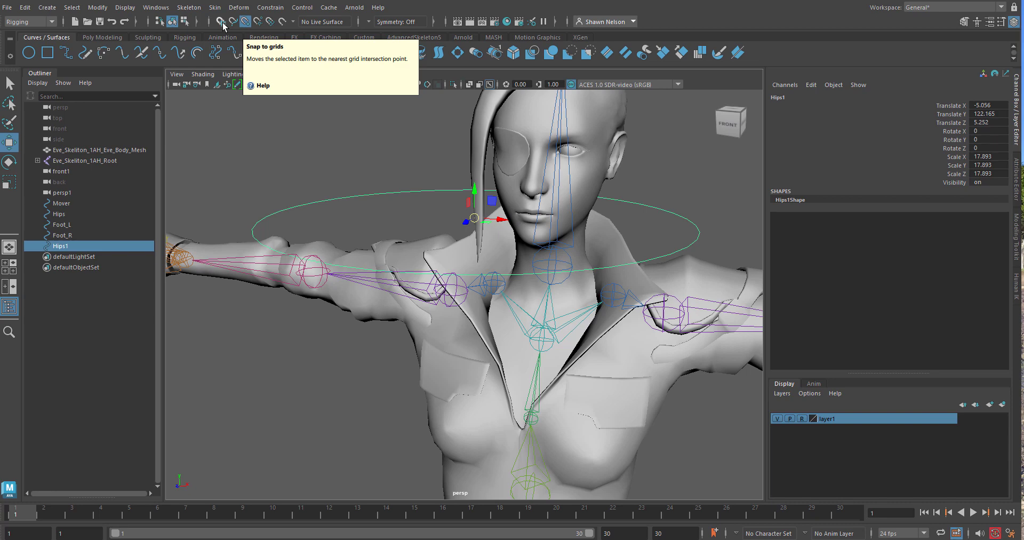
With layer1 set to template and temporarily hidden, snap the circle onto the neck joint, at Translate Y about 116.4 and Z about -3.1
{"action": "left_click", "coordinate": [799, 418]}
{"action": "left_click", "coordinate": [777, 419]}
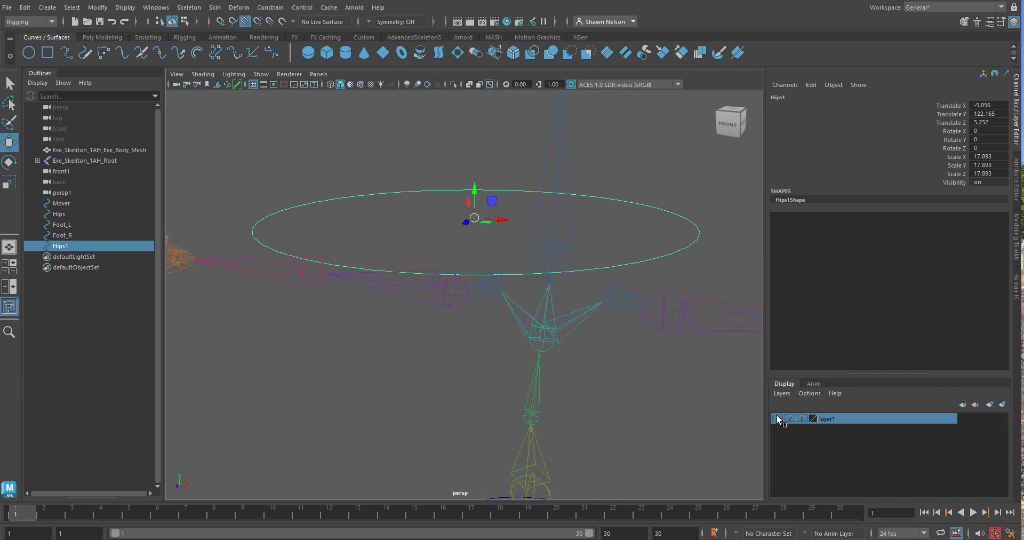
{"action": "left_click", "coordinate": [461, 227]}
{"action": "left_click", "coordinate": [482, 191]}
{"action": "left_click_drag", "start_coordinate": [489, 219], "coordinate": [547, 255]}
{"action": "left_click_drag", "start_coordinate": [661, 221], "coordinate": [635, 230], "text": "alt"}
{"action": "left_click", "coordinate": [778, 419]}
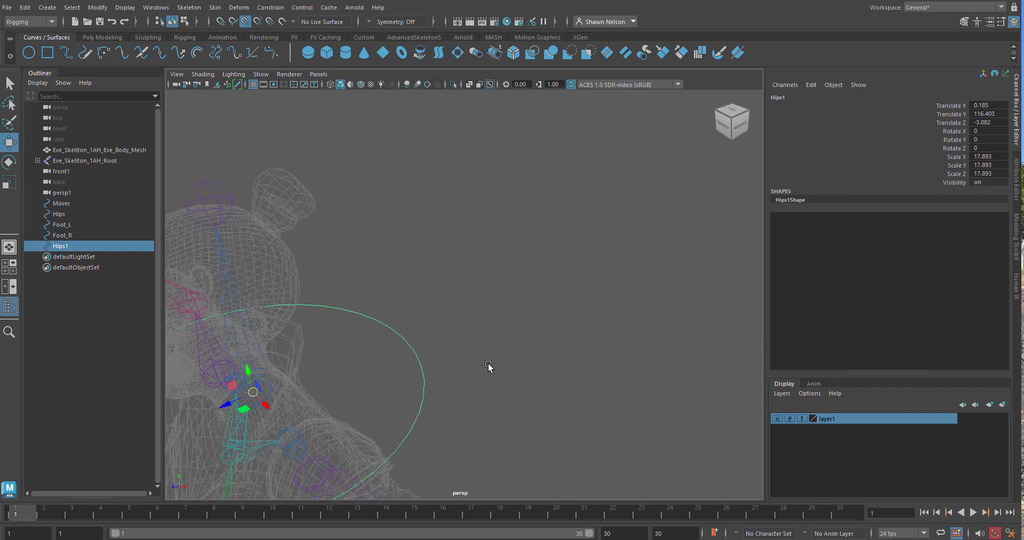
Scale the neck circle down uniformly to about 7.5 and return layer1 to shaded reference display
{"action": "right_click_drag", "start_coordinate": [487, 366], "coordinate": [448, 299], "text": "alt"}
{"action": "key", "text": "r"}
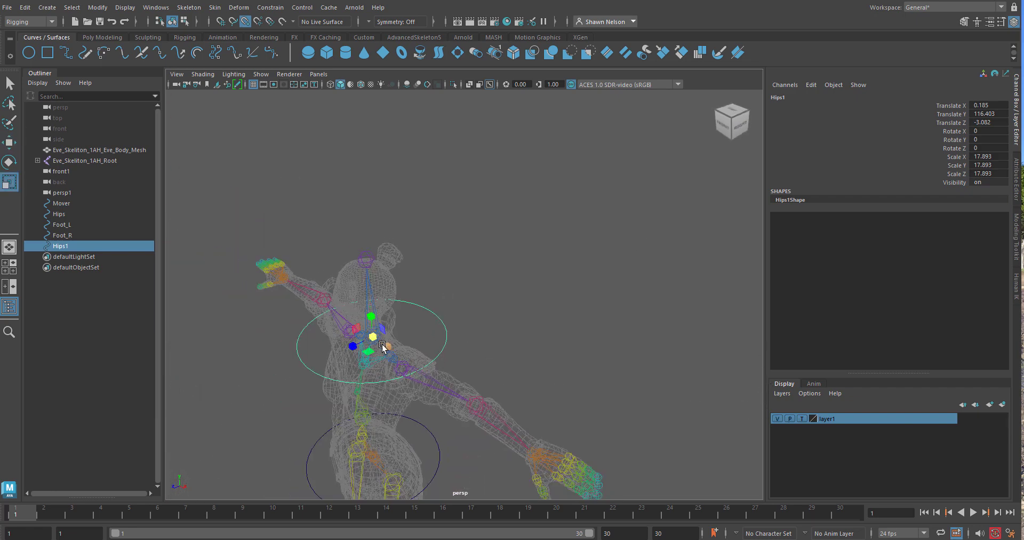
{"action": "left_click_drag", "start_coordinate": [374, 337], "coordinate": [312, 353]}
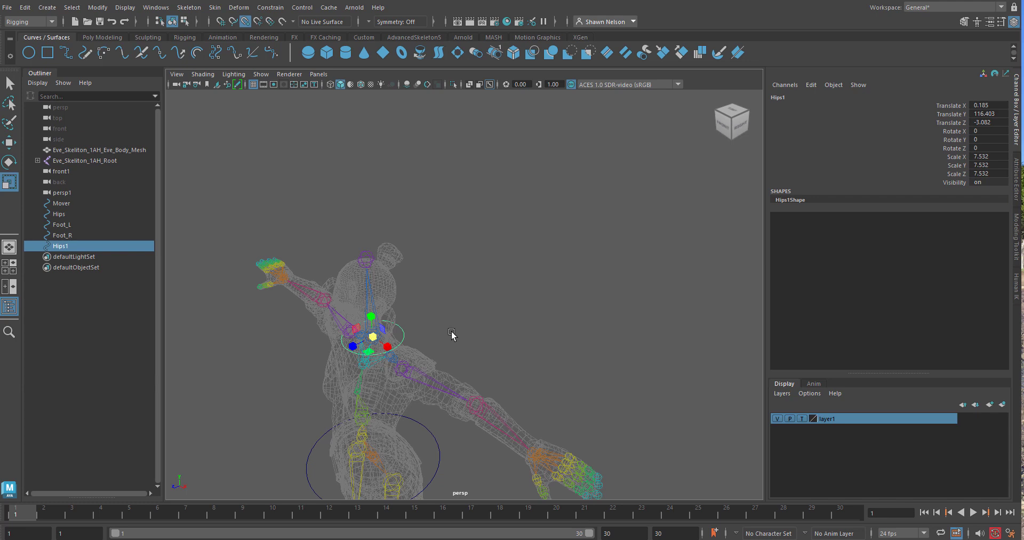
{"action": "key", "text": "5"}
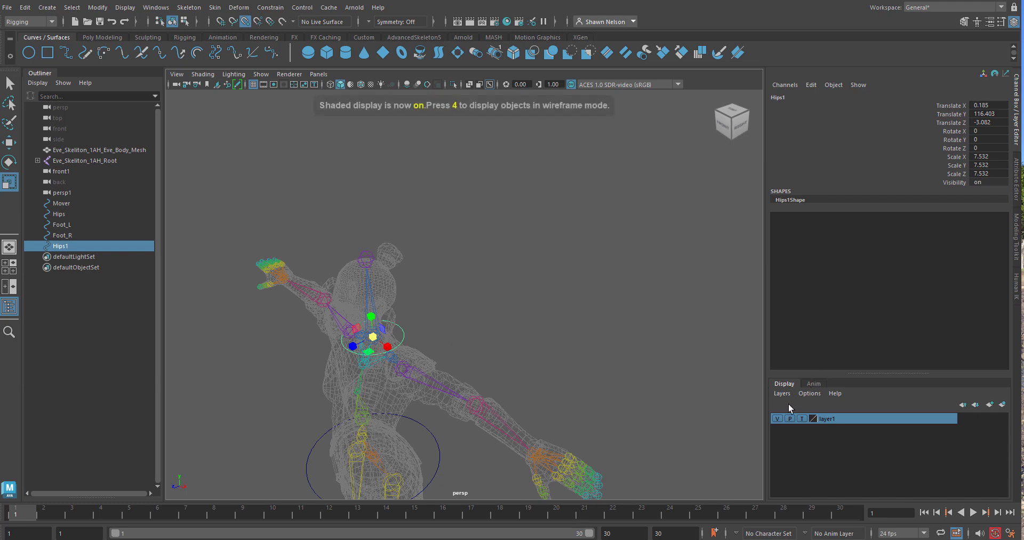
{"action": "left_click", "coordinate": [798, 418]}
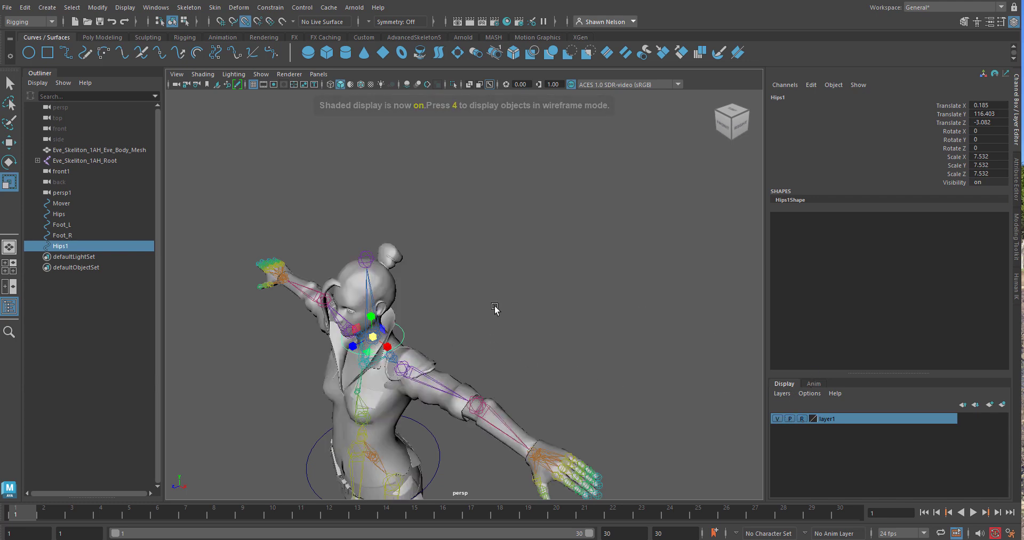
{"action": "mouse_move", "coordinate": [496, 309]}
{"action": "left_mouse_down", "text": "alt"}
{"action": "mouse_move", "coordinate": [531, 331]}
{"action": "mouse_move", "coordinate": [488, 279]}
{"action": "left_mouse_up", "text": "alt"}
{"action": "right_click_drag", "start_coordinate": [487, 280], "coordinate": [539, 358], "text": "alt"}
{"action": "middle_click_drag", "start_coordinate": [542, 411], "coordinate": [547, 334], "text": "alt"}
{"action": "right_click_drag", "start_coordinate": [556, 383], "coordinate": [494, 265], "text": "alt"}
{"action": "right_click_drag", "start_coordinate": [543, 435], "coordinate": [497, 322], "text": "alt"}
{"action": "right_click_drag", "start_coordinate": [504, 358], "coordinate": [519, 430], "text": "alt"}
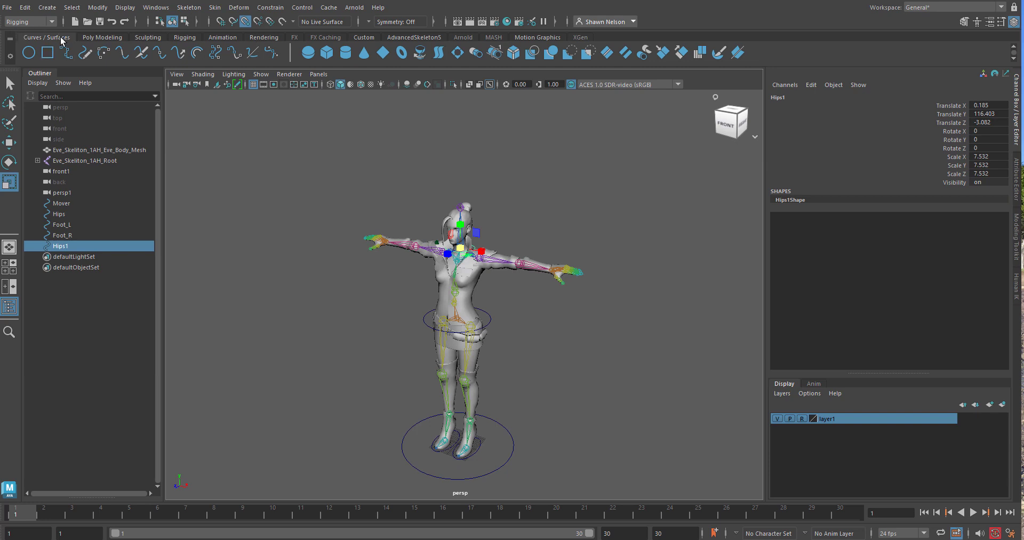
Activate the IK Handle tool for the legs and hide the body mesh on layer1
{"action": "left_click", "coordinate": [184, 37]}
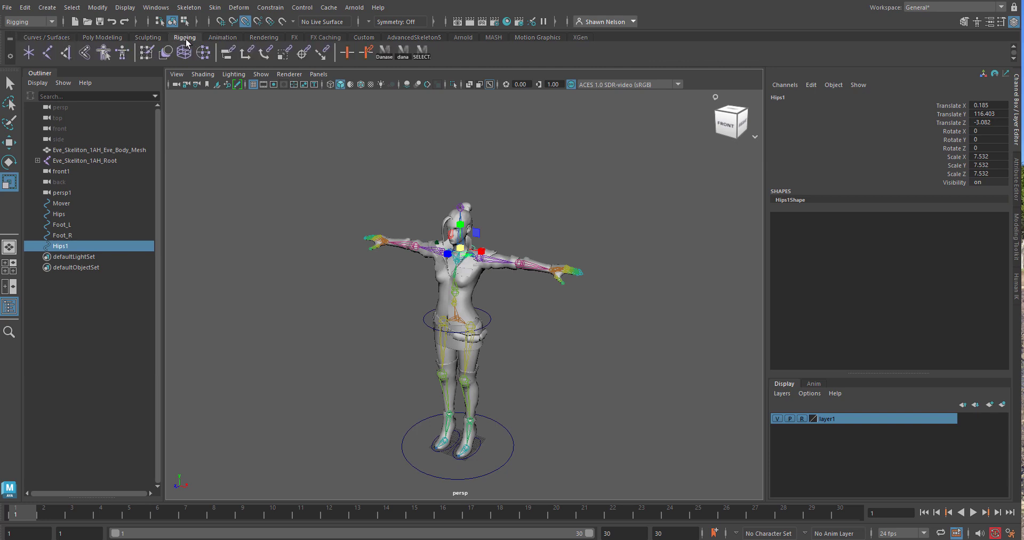
{"action": "left_click", "coordinate": [67, 52]}
{"action": "right_click_drag", "start_coordinate": [536, 323], "coordinate": [645, 424], "text": "alt"}
{"action": "middle_click_drag", "start_coordinate": [640, 455], "coordinate": [634, 302], "text": "alt"}
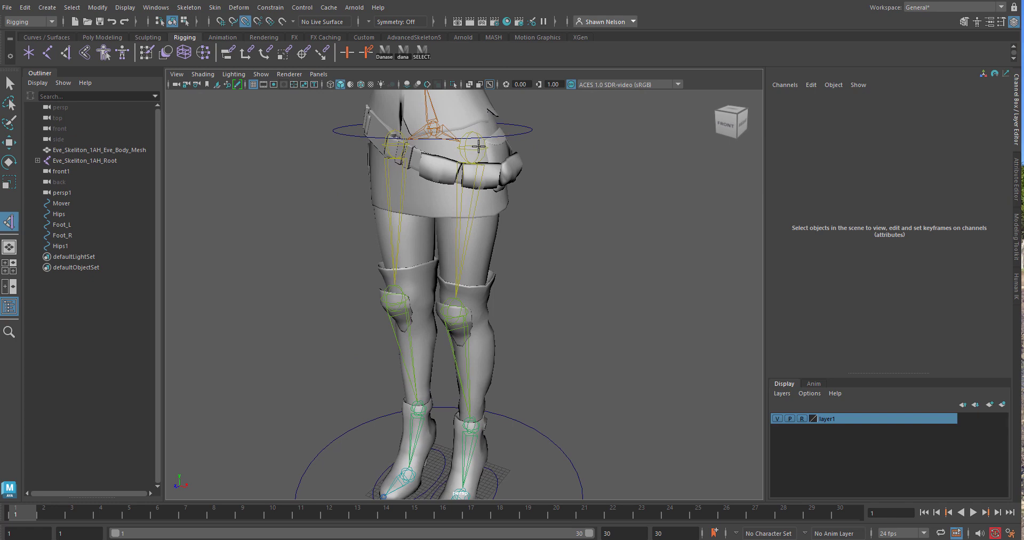
{"action": "left_click", "coordinate": [777, 418]}
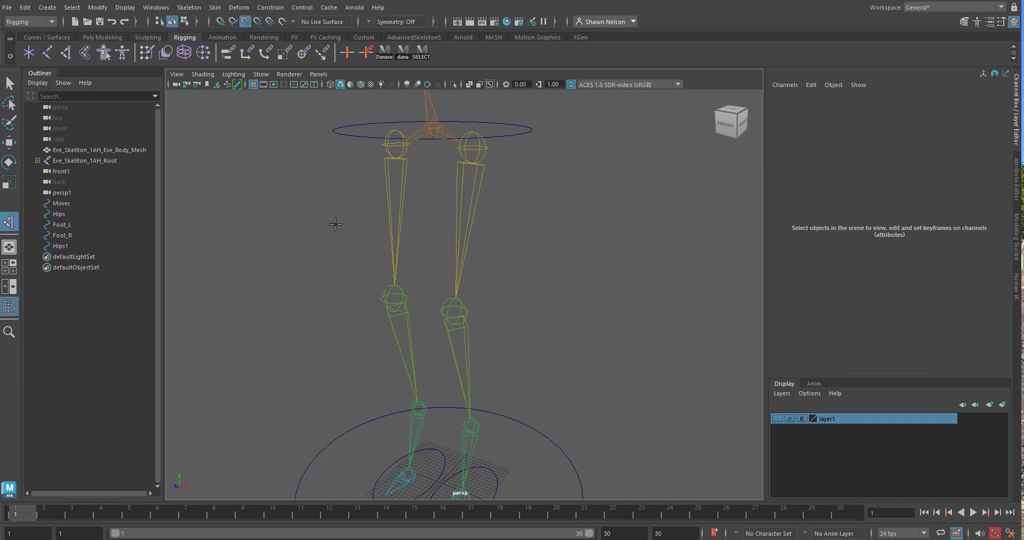
Toggle the display of Handles in the viewport
{"action": "left_click", "coordinate": [265, 78]}
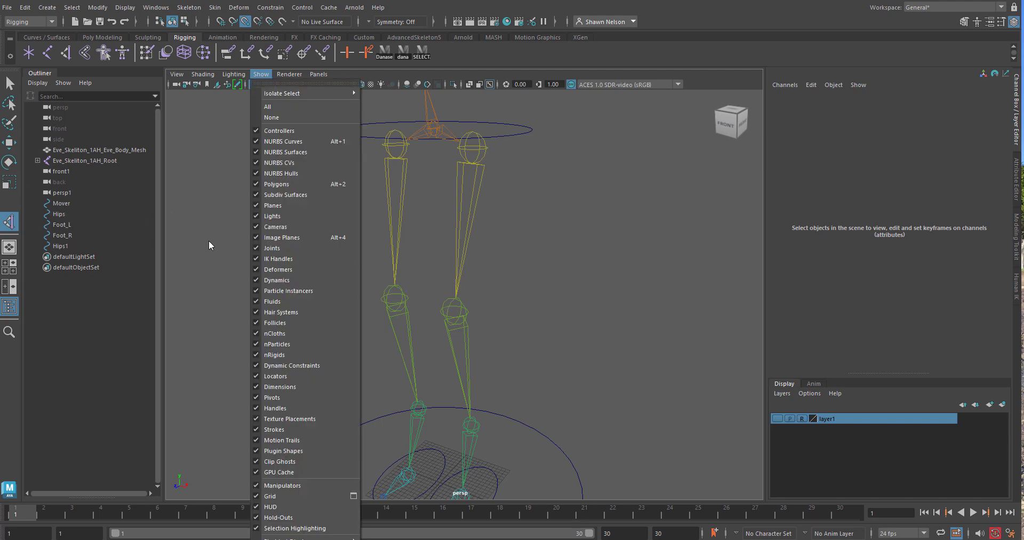
{"action": "left_click", "coordinate": [281, 408]}
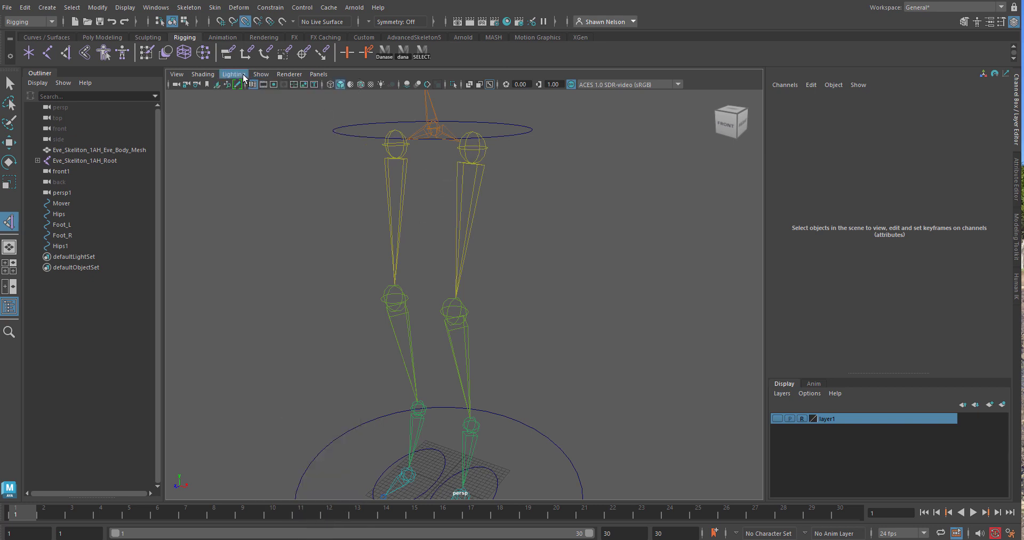
{"action": "left_click", "coordinate": [260, 74]}
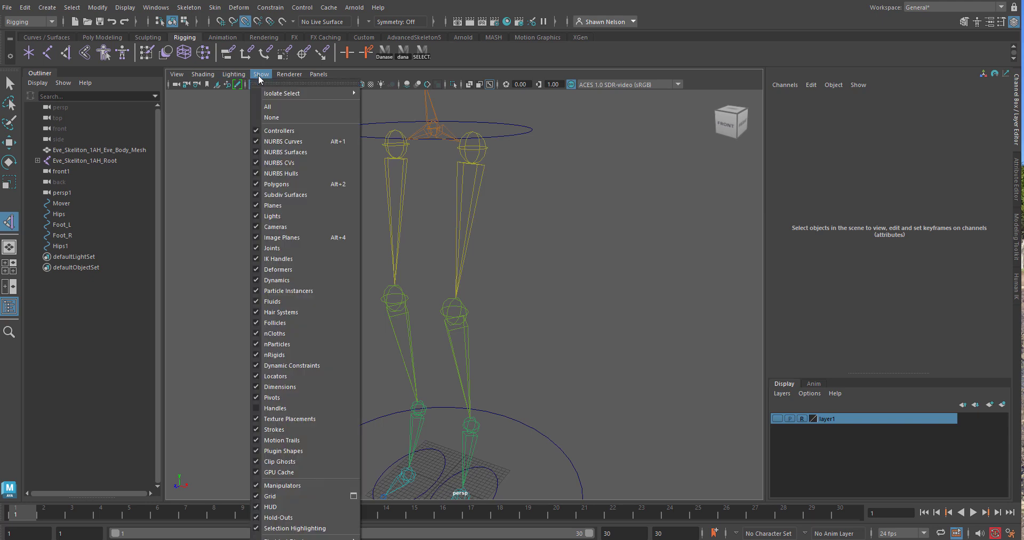
{"action": "left_click", "coordinate": [255, 400]}
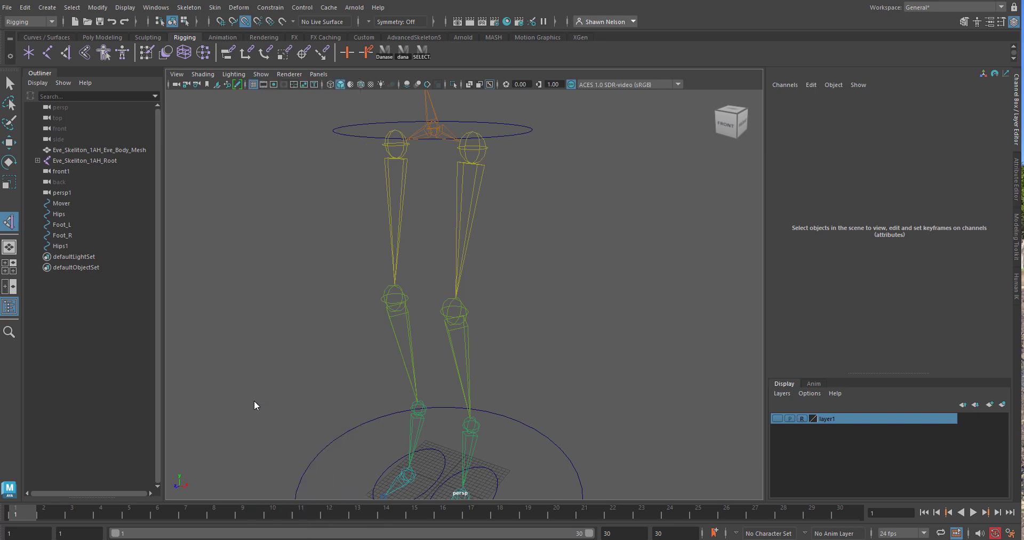
Try to create an IK handle from the Leg_R hip joint to the ball joint of the same foot
{"action": "left_click", "coordinate": [472, 149]}
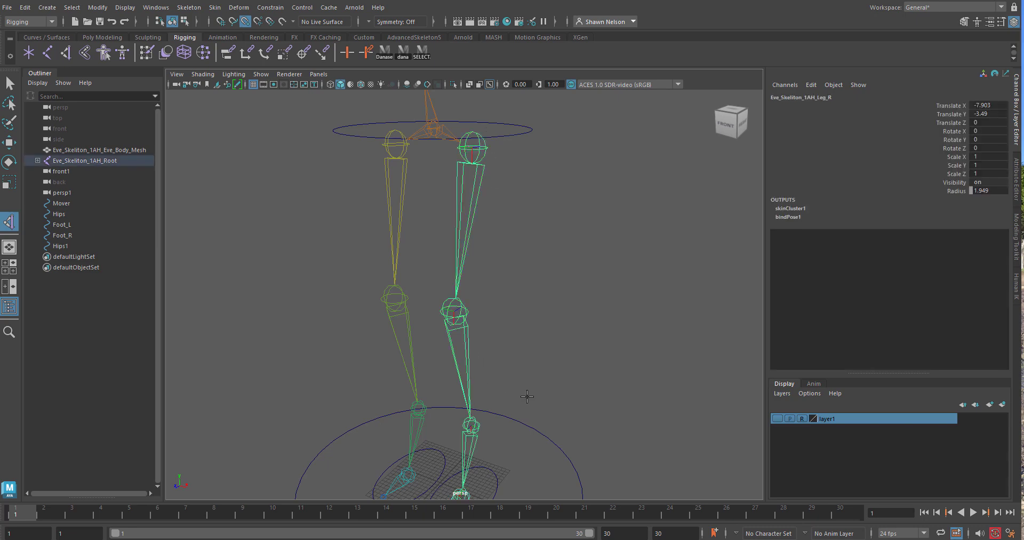
{"action": "left_click_drag", "start_coordinate": [528, 396], "coordinate": [464, 382], "text": "alt"}
{"action": "left_click", "coordinate": [463, 380]}
{"action": "key", "text": "w"}
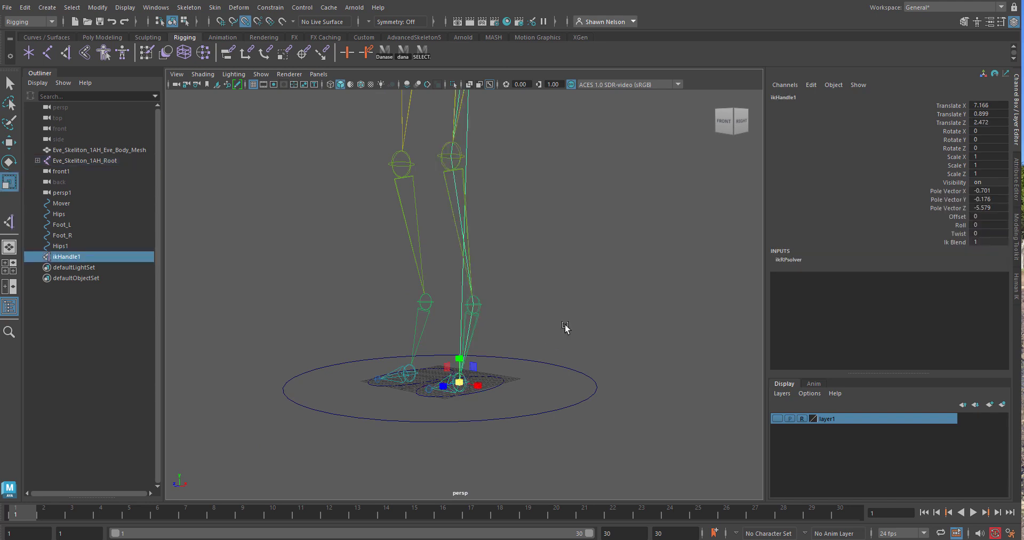
{"action": "mouse_move", "coordinate": [563, 337]}
{"action": "left_mouse_down", "text": "alt"}
{"action": "mouse_move", "coordinate": [571, 343]}
{"action": "mouse_move", "coordinate": [553, 339]}
{"action": "left_mouse_up", "text": "alt"}
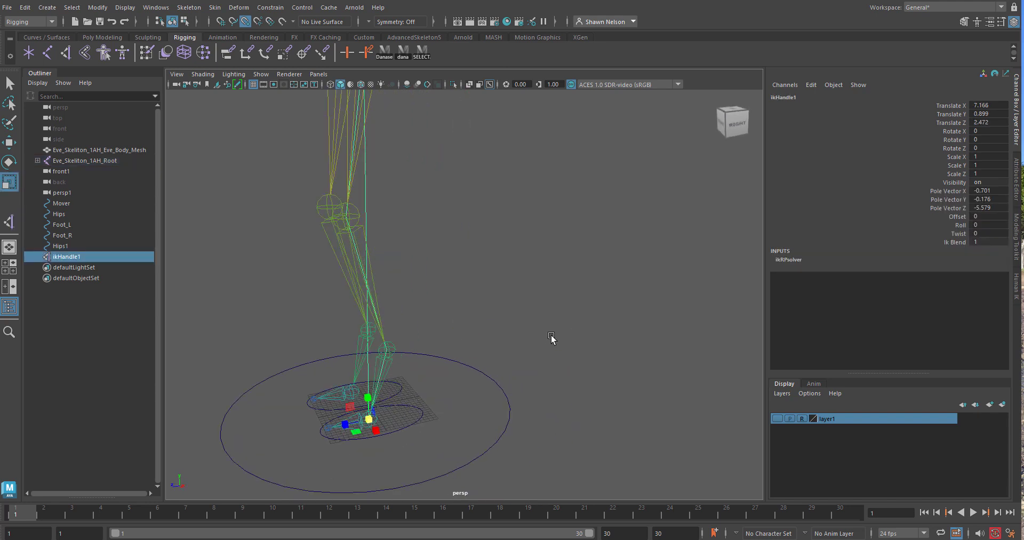
{"action": "key", "text": "ctrl+z"}
{"action": "middle_click_drag", "start_coordinate": [435, 221], "coordinate": [730, 375], "text": "alt"}
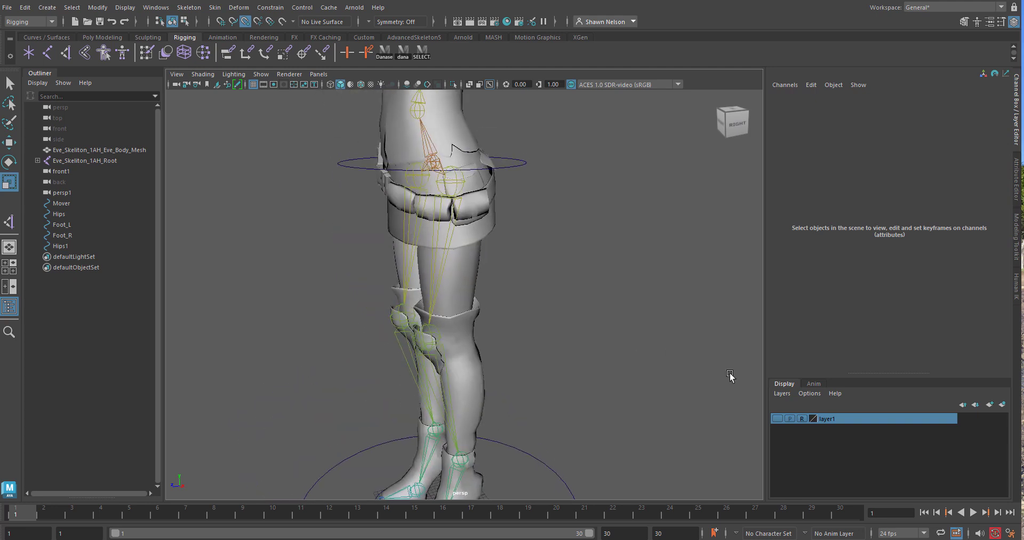
Set layer1 to template display and hide it
{"action": "left_click", "coordinate": [802, 418]}
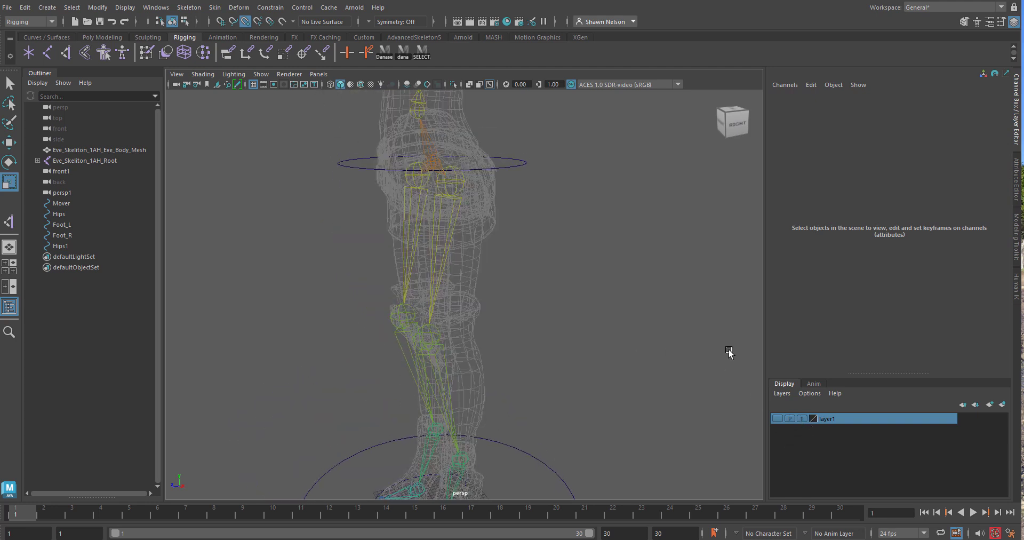
{"action": "left_click", "coordinate": [776, 417]}
{"action": "left_click", "coordinate": [777, 416]}
{"action": "left_click", "coordinate": [776, 416]}
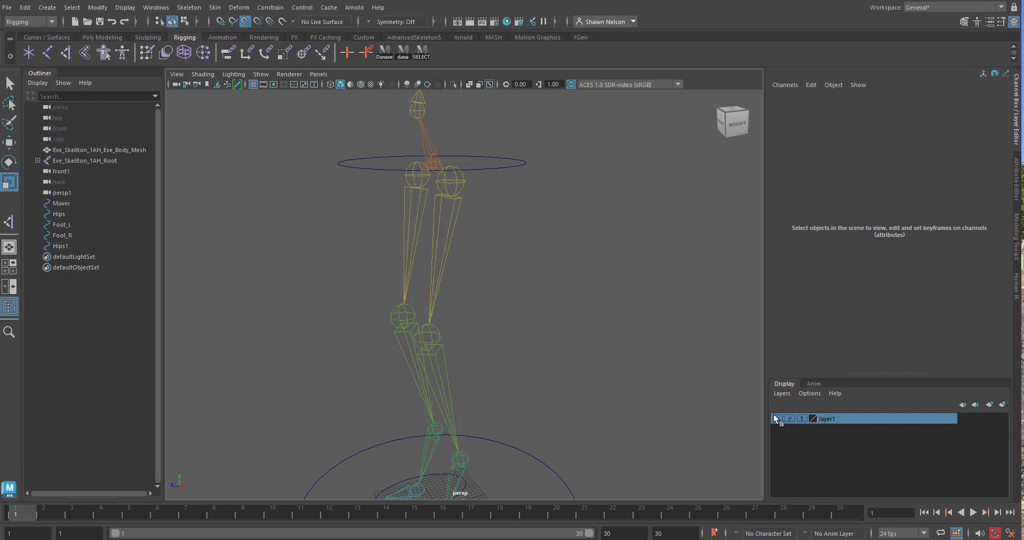
Create an IK handle from the Leg_R hip joint to the ankle of the same leg, and clear the selection
{"action": "left_click", "coordinate": [9, 221]}
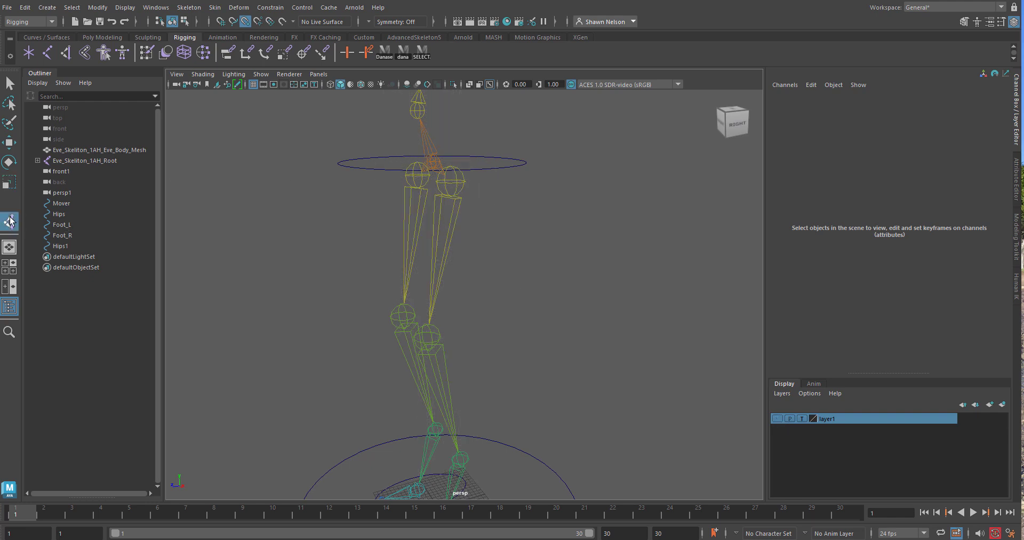
{"action": "left_click", "coordinate": [458, 180]}
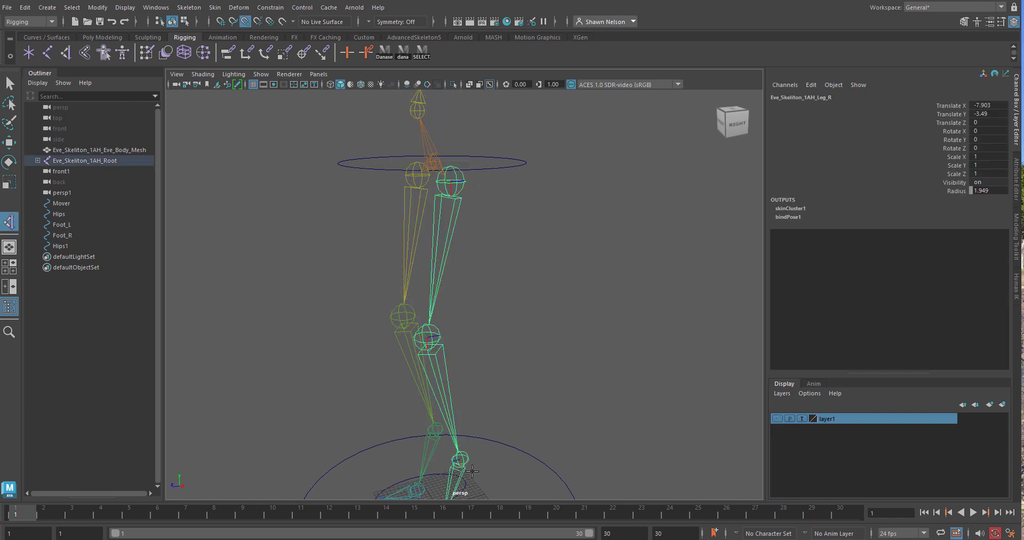
{"action": "left_click", "coordinate": [464, 457]}
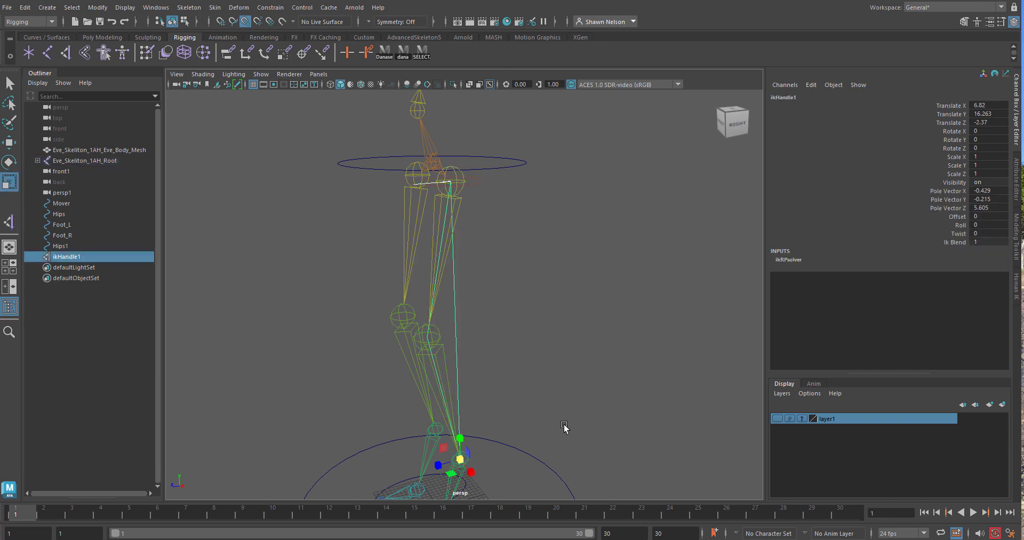
{"action": "left_click_drag", "start_coordinate": [565, 425], "coordinate": [586, 429], "text": "alt"}
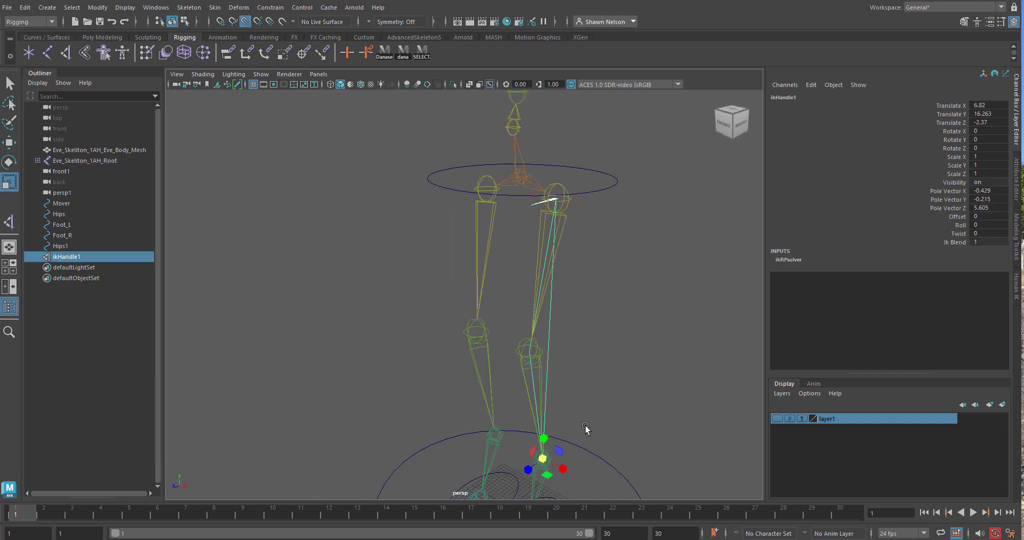
{"action": "left_click", "coordinate": [9, 82]}
{"action": "left_click", "coordinate": [203, 266]}
Create an IK handle from the Leg_L hip joint to the ankle of the same leg
{"action": "left_click", "coordinate": [9, 221]}
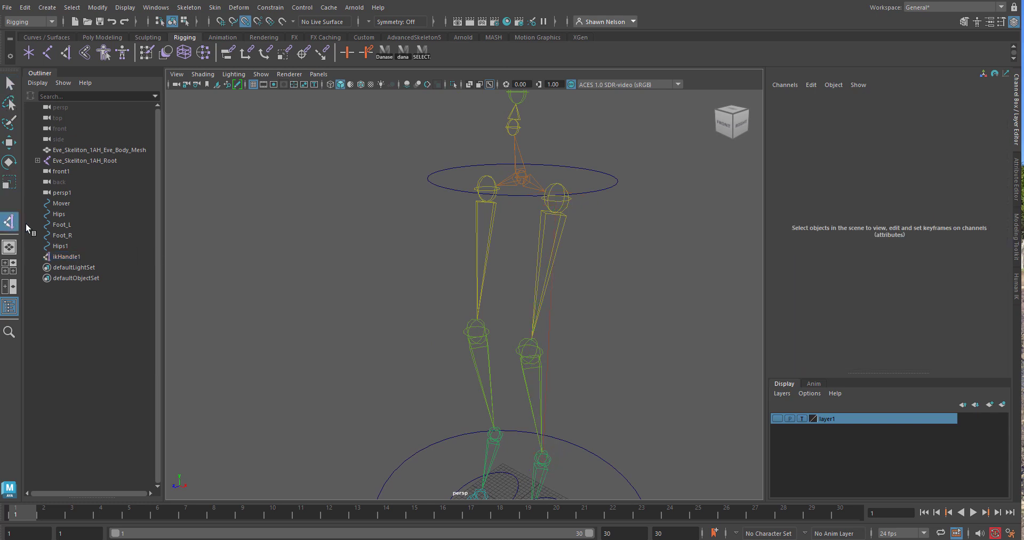
{"action": "left_click", "coordinate": [484, 177]}
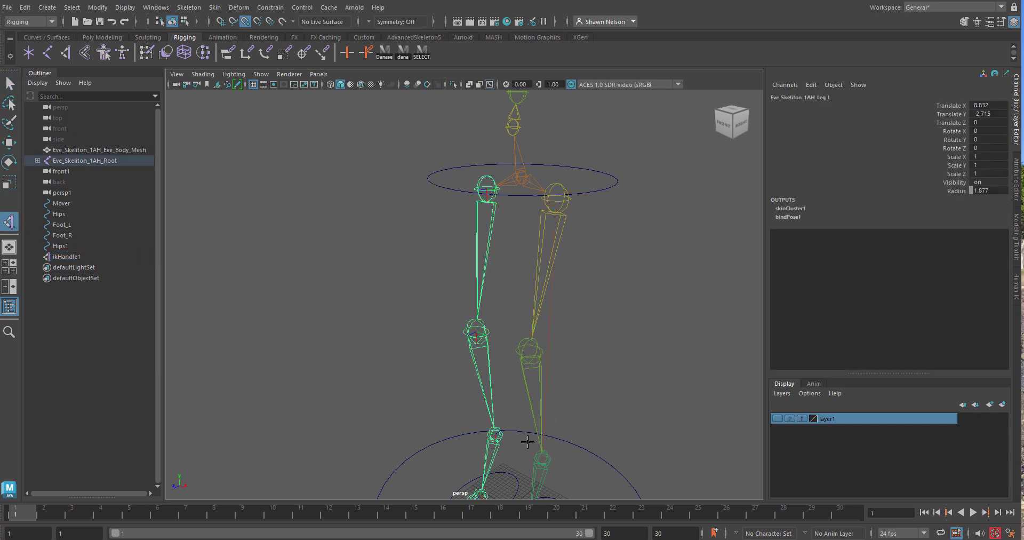
{"action": "left_click", "coordinate": [496, 433]}
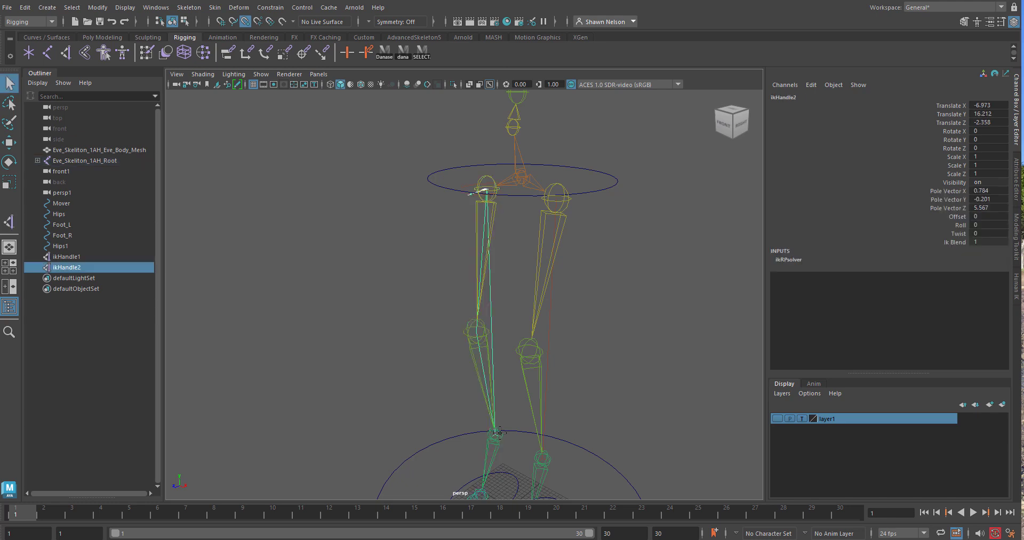
Create an IK handle between the Foot_R_2 toe joint and the ankle joint of the same leg
{"action": "left_click_drag", "start_coordinate": [610, 397], "coordinate": [594, 382], "text": "alt"}
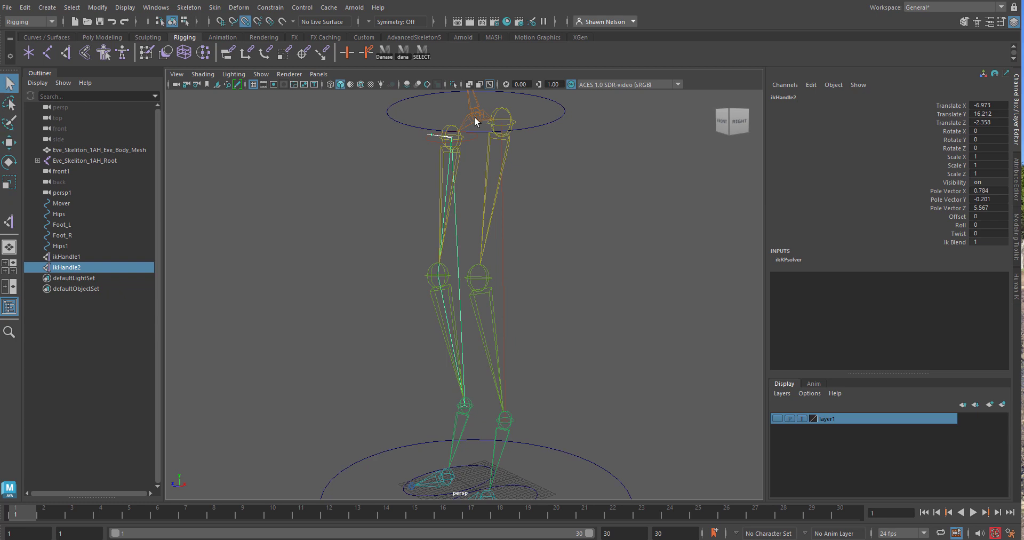
{"action": "middle_click_drag", "start_coordinate": [565, 362], "coordinate": [572, 266], "text": "alt"}
{"action": "right_click_drag", "start_coordinate": [567, 267], "coordinate": [585, 350], "text": "alt"}
{"action": "left_click_drag", "start_coordinate": [539, 388], "coordinate": [529, 397], "text": "alt"}
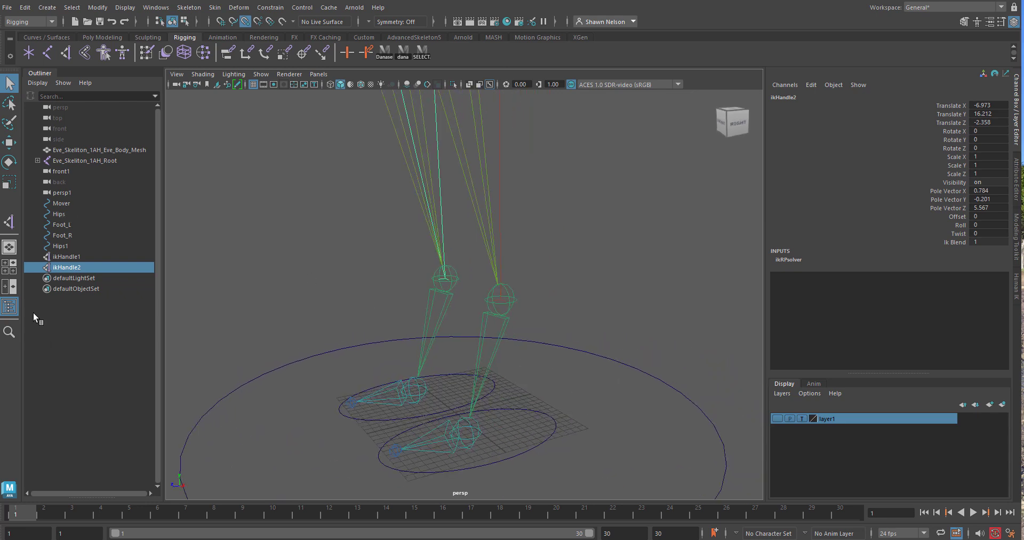
{"action": "left_click", "coordinate": [8, 223]}
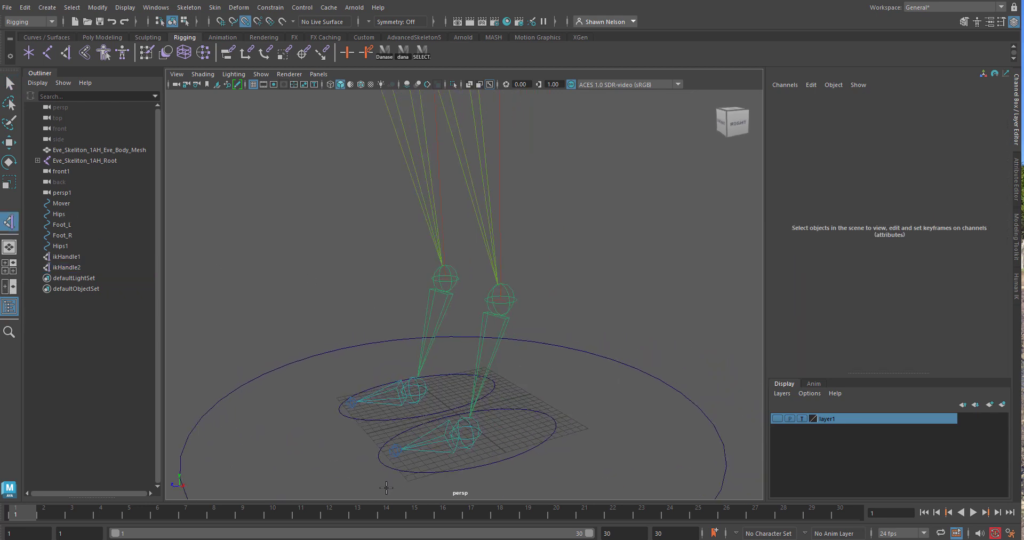
{"action": "left_click", "coordinate": [394, 449]}
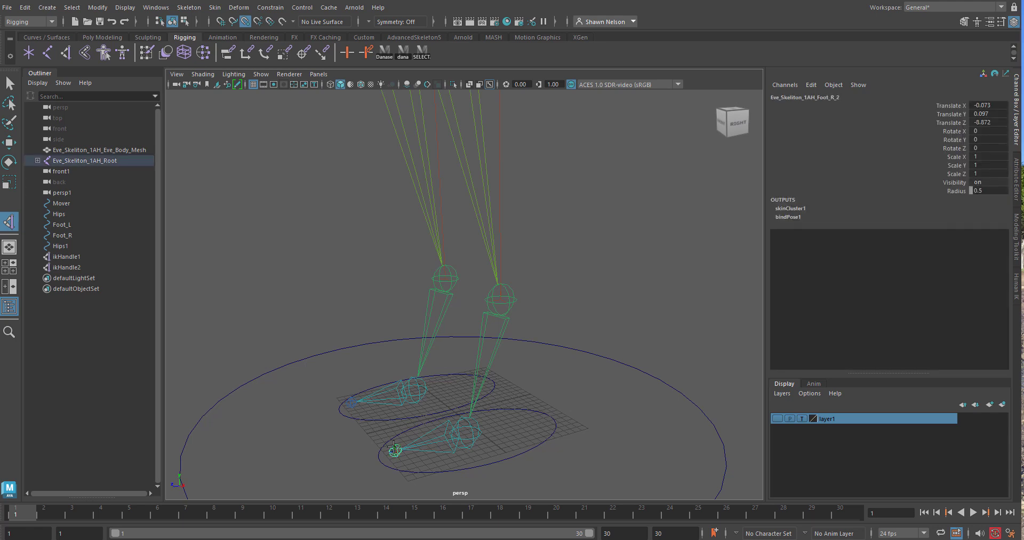
{"action": "left_click", "coordinate": [514, 304]}
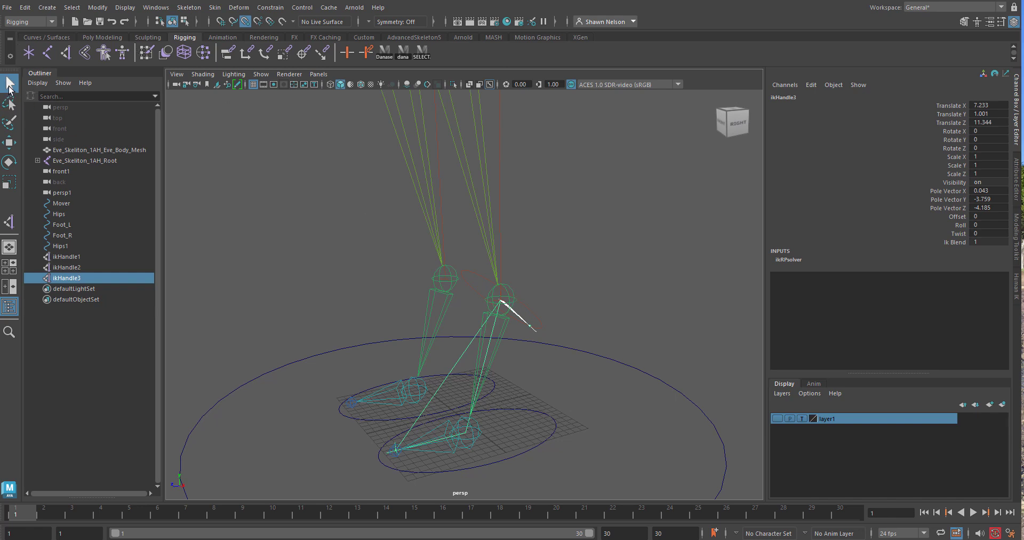
Create an IK handle between the Foot_L_2 toe joint and the ankle joint of the same leg
{"action": "left_click", "coordinate": [9, 221]}
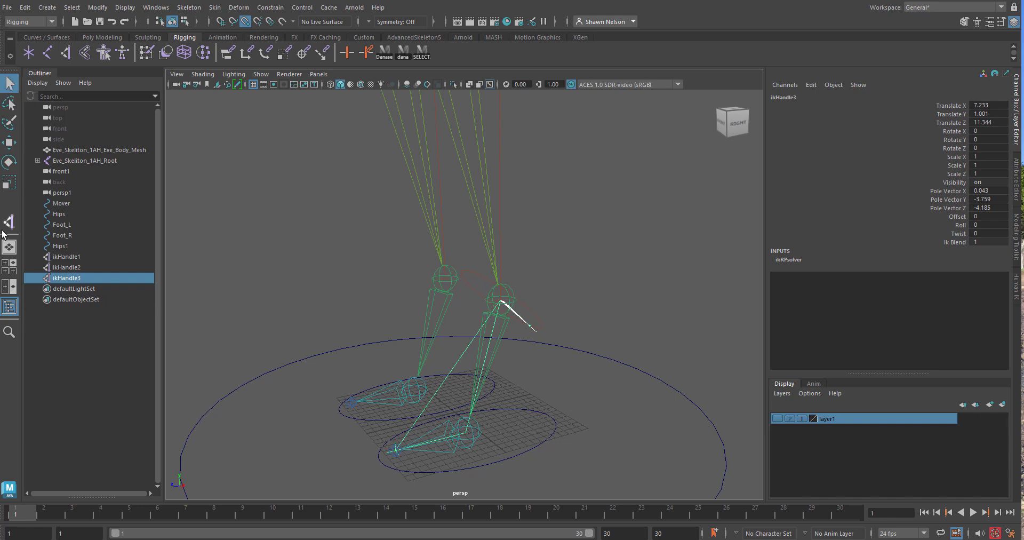
{"action": "left_click", "coordinate": [351, 403]}
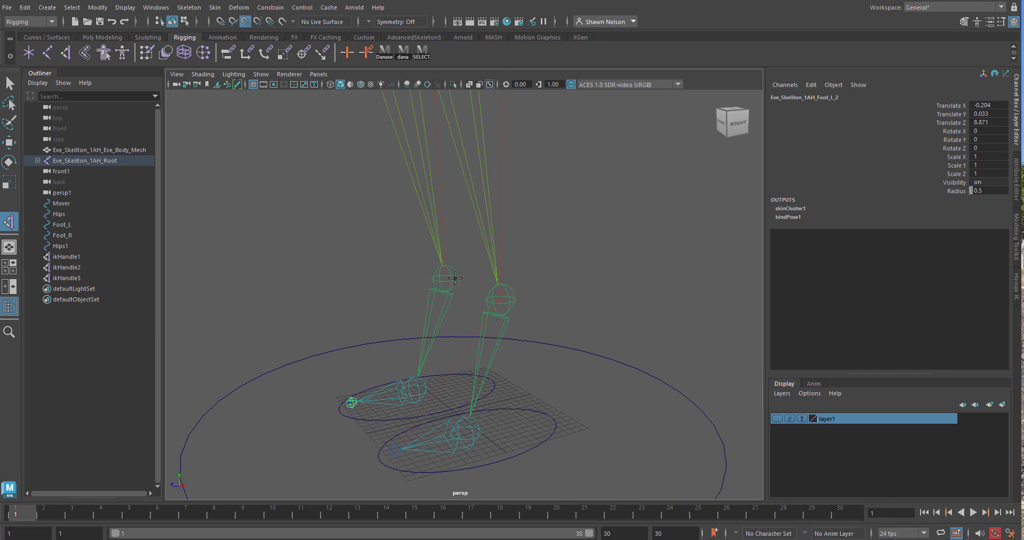
{"action": "left_click", "coordinate": [454, 277]}
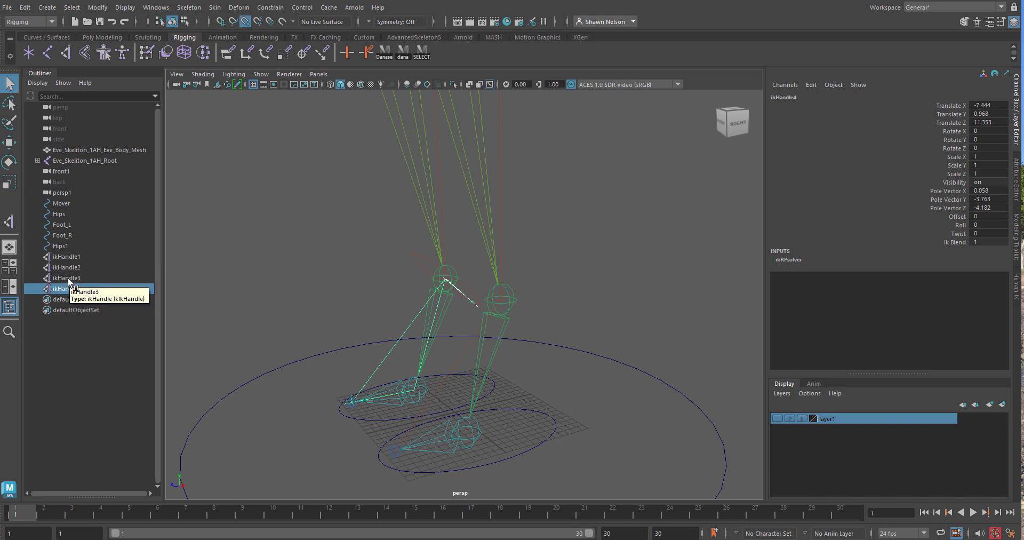
Rename ikHandle1 to ikHandleLL and ikHandle2 to ikHandleLR
{"action": "left_click", "coordinate": [64, 259]}
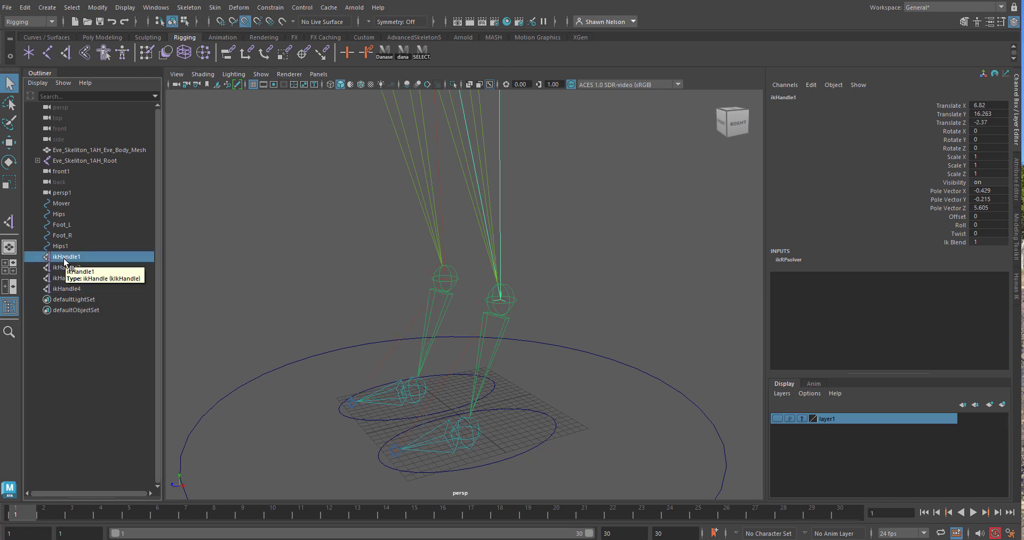
{"action": "double_click", "coordinate": [63, 257]}
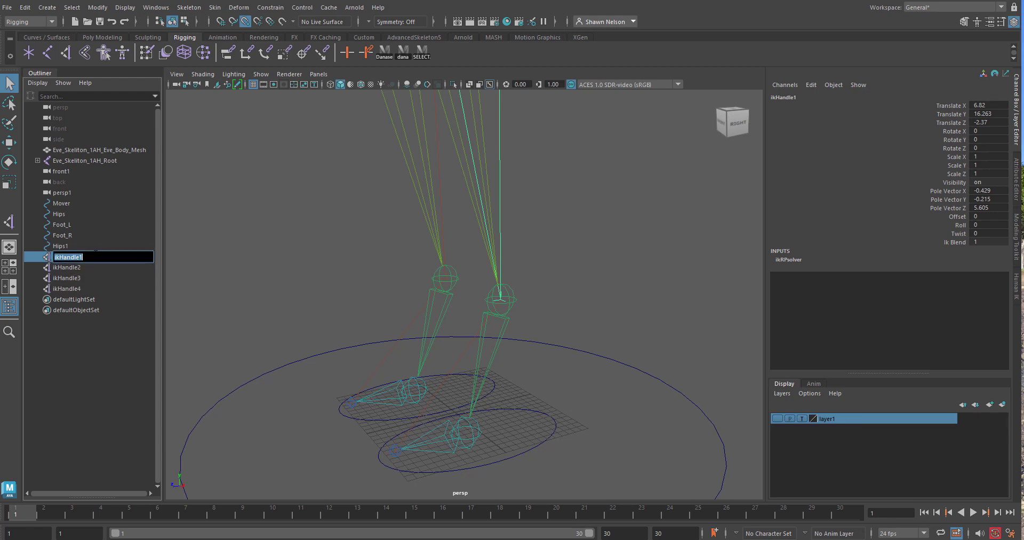
{"action": "left_click", "coordinate": [88, 260]}
{"action": "left_click", "coordinate": [69, 268]}
{"action": "double_click", "coordinate": [84, 267]}
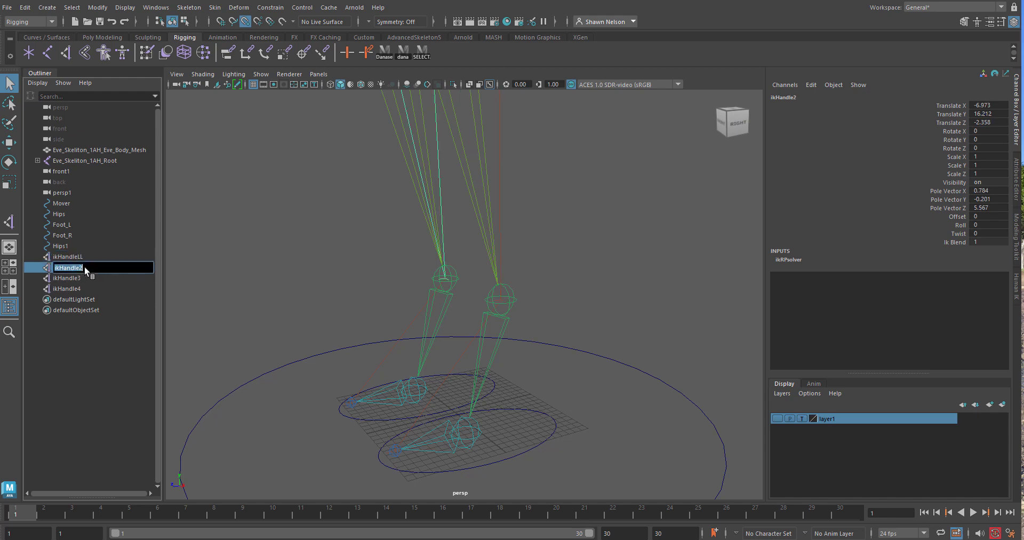
{"action": "left_click", "coordinate": [81, 268]}
Rename ikHandle3 to ikHandleFL and ikHandle4 to ikHandleFR, and clear the selection
{"action": "left_click", "coordinate": [64, 278]}
{"action": "double_click", "coordinate": [77, 278]}
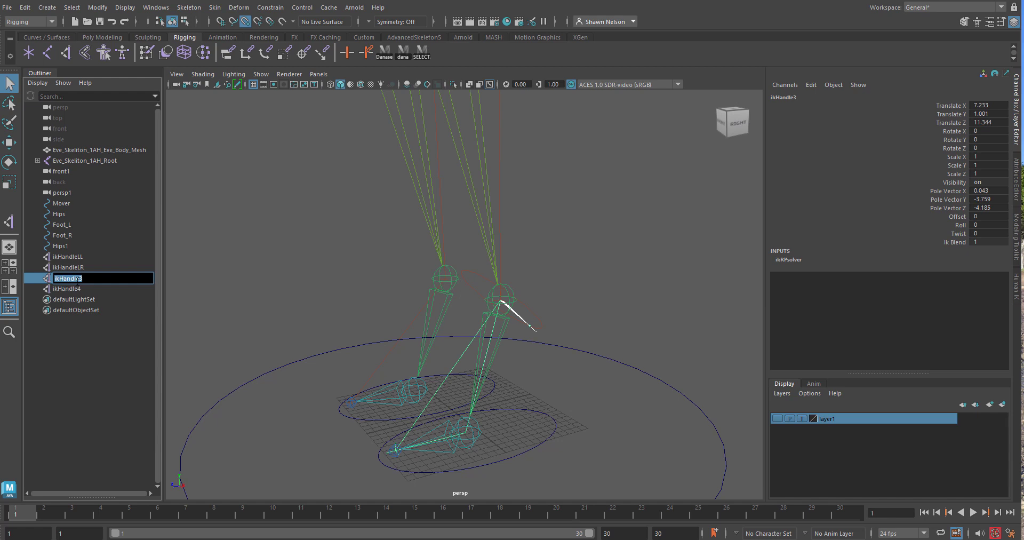
{"action": "left_click", "coordinate": [81, 278]}
{"action": "type", "text": "FL"}
{"action": "left_click", "coordinate": [77, 289]}
{"action": "double_click", "coordinate": [79, 289]}
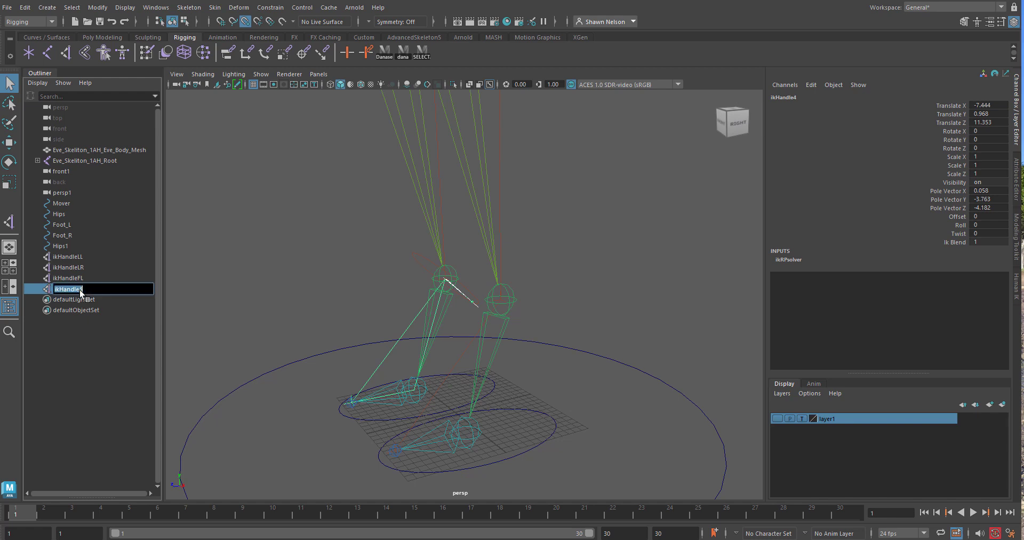
{"action": "left_click", "coordinate": [98, 293]}
{"action": "left_click", "coordinate": [350, 271]}
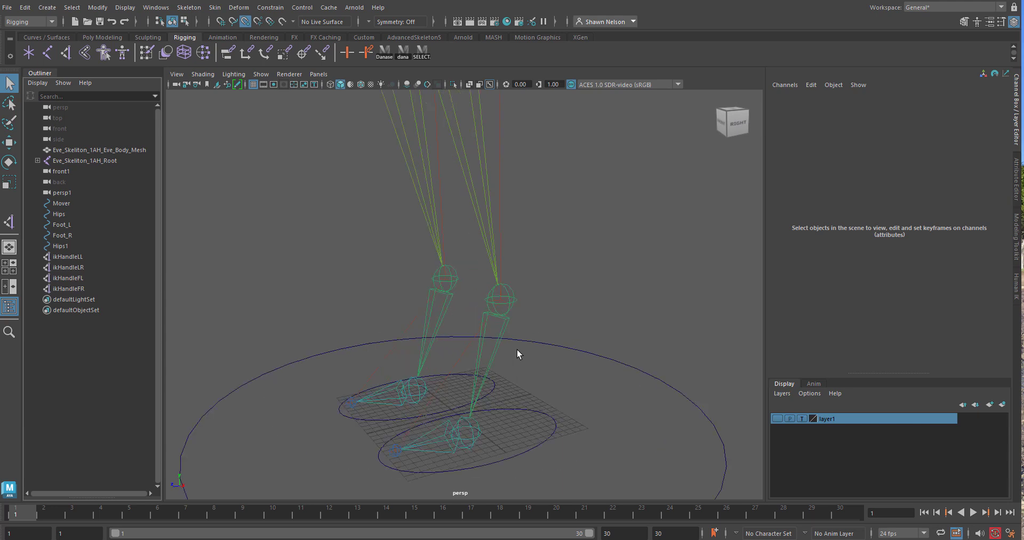
Test ikHandleLL by moving it vertically, leaving it at Translate Y 16.212
{"action": "left_click", "coordinate": [69, 257]}
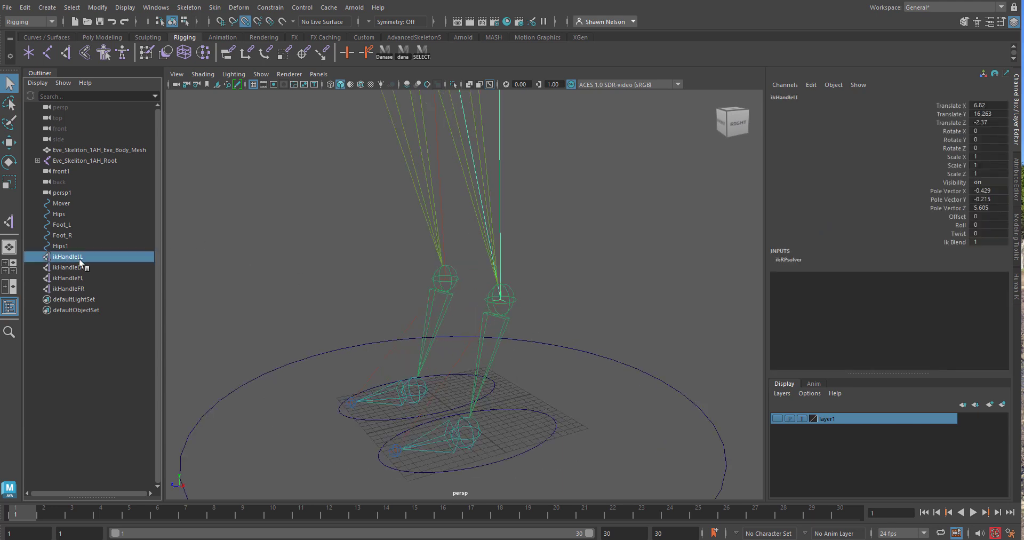
{"action": "key", "text": "w"}
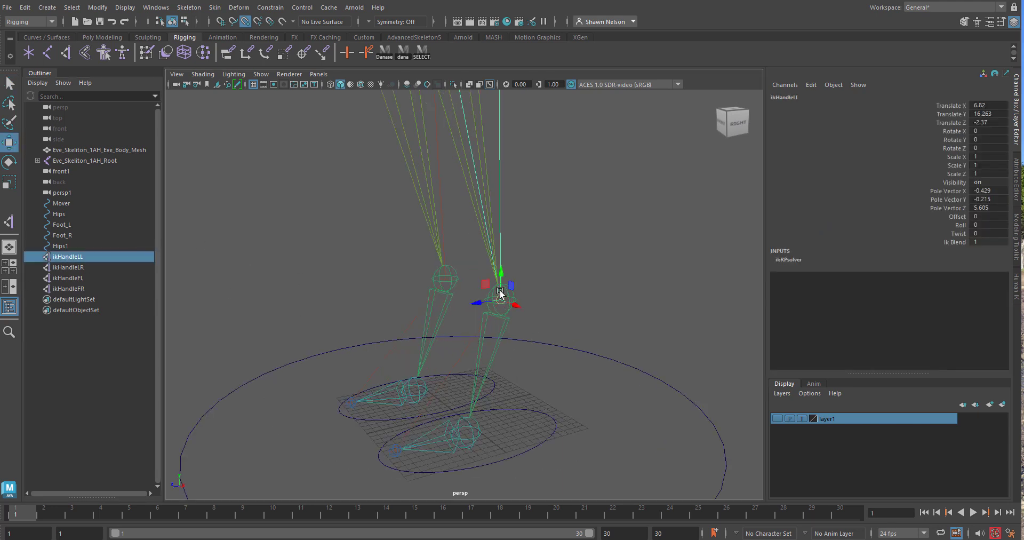
{"action": "left_click_drag", "start_coordinate": [500, 279], "coordinate": [501, 281]}
{"action": "left_click_drag", "start_coordinate": [500, 205], "coordinate": [501, 214]}
{"action": "left_click_drag", "start_coordinate": [502, 275], "coordinate": [503, 247]}
Try lowering the skeleton's root joint to Translate Y 74.477, and undo the move
{"action": "key", "text": "a"}
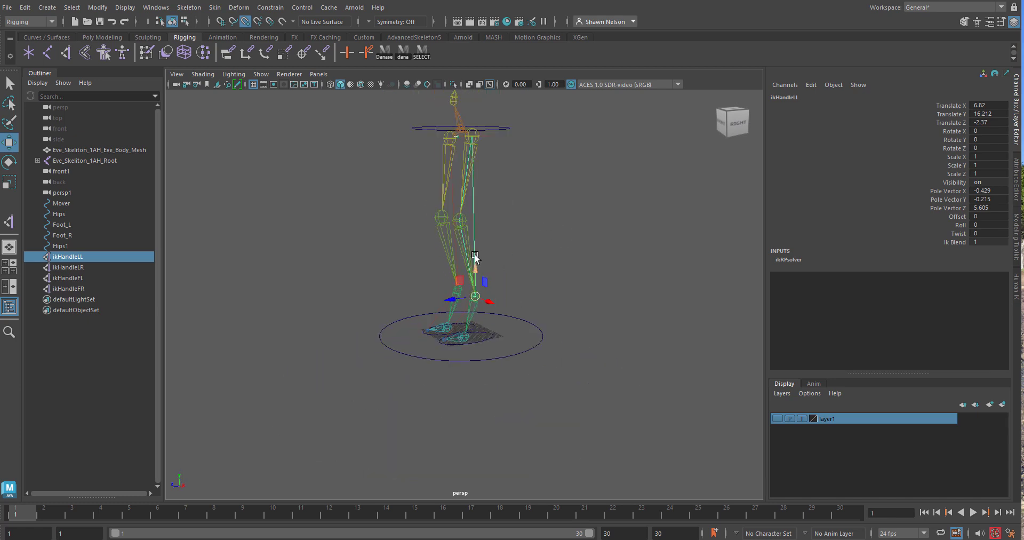
{"action": "left_click", "coordinate": [462, 134]}
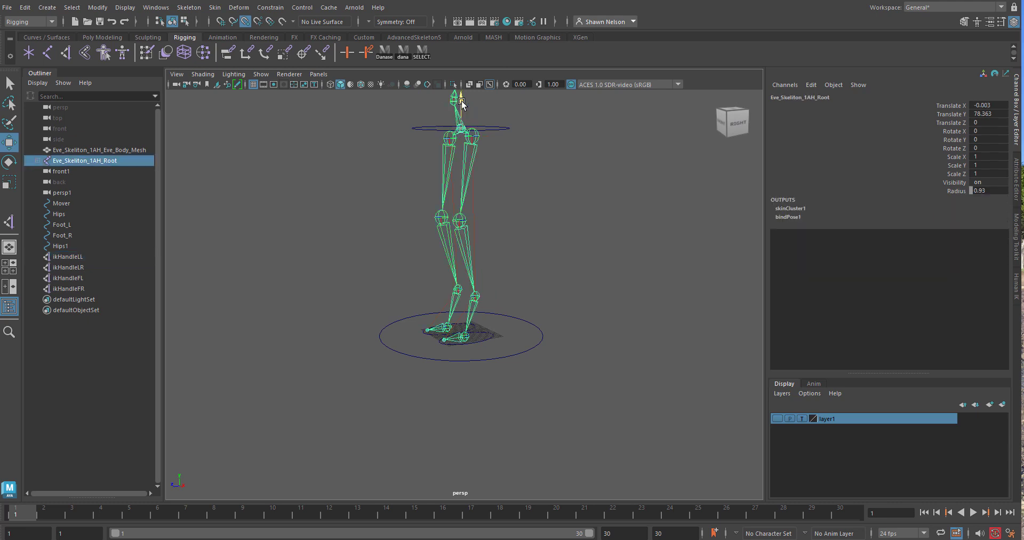
{"action": "key", "text": "super+x"}
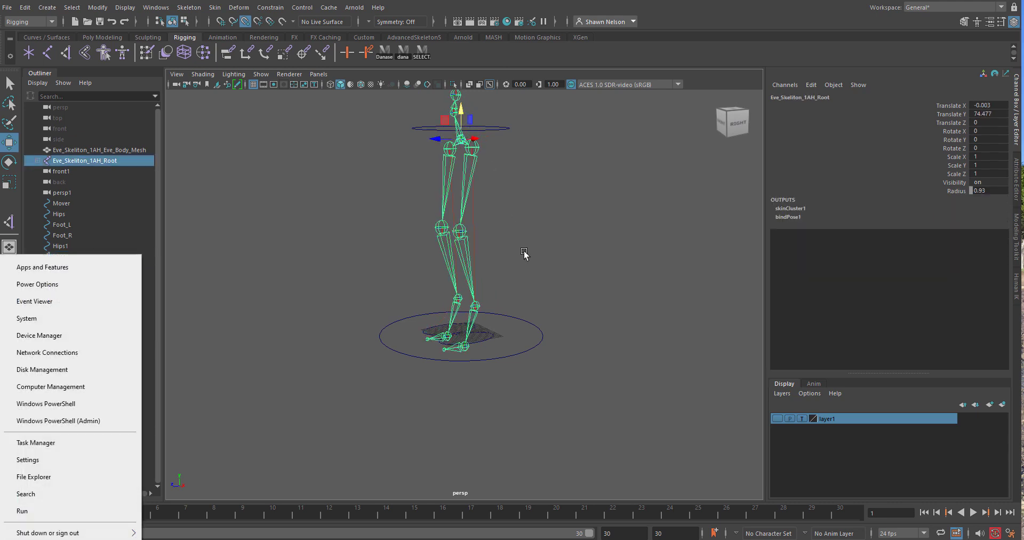
{"action": "left_click", "coordinate": [557, 301]}
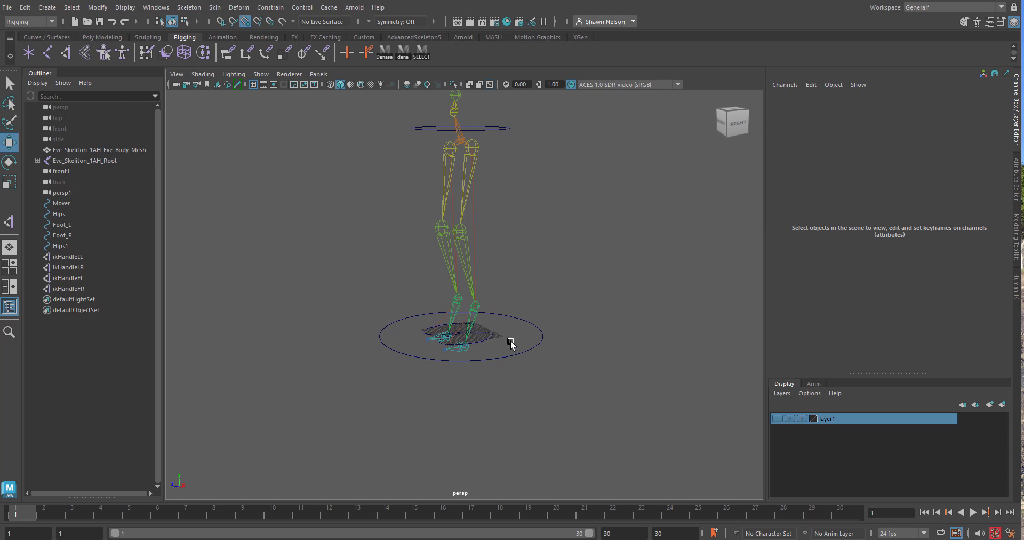
{"action": "key", "text": "ctrl+z"}
{"action": "key", "text": "ctrl+z"}
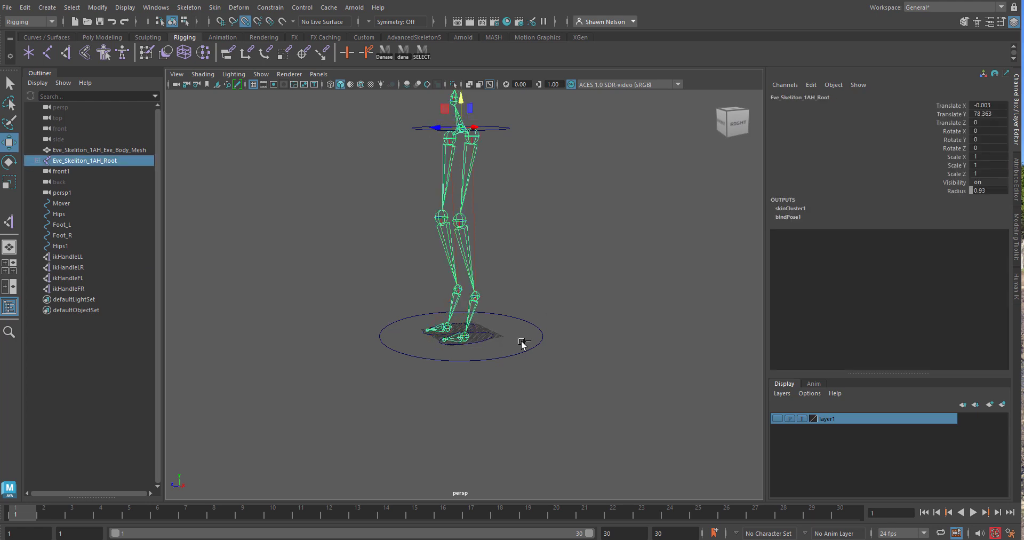
{"action": "scroll", "coordinate": [491, 235], "scroll_direction": "up", "scroll_amount": 2}
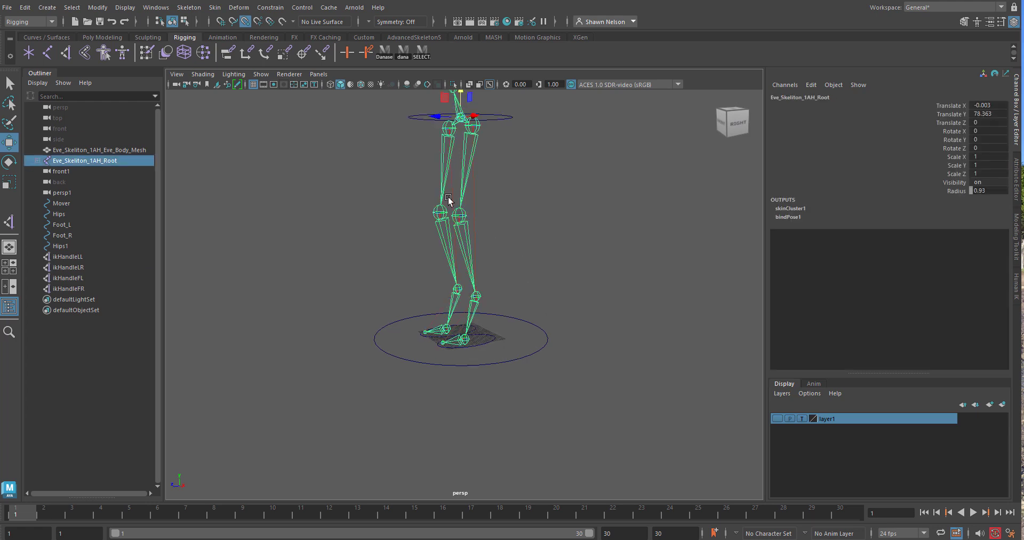
Test ikHandleLL by raising it to Translate Y 45.515, and undo the move
{"action": "left_click", "coordinate": [260, 75]}
{"action": "left_click", "coordinate": [270, 105]}
{"action": "left_click", "coordinate": [63, 257]}
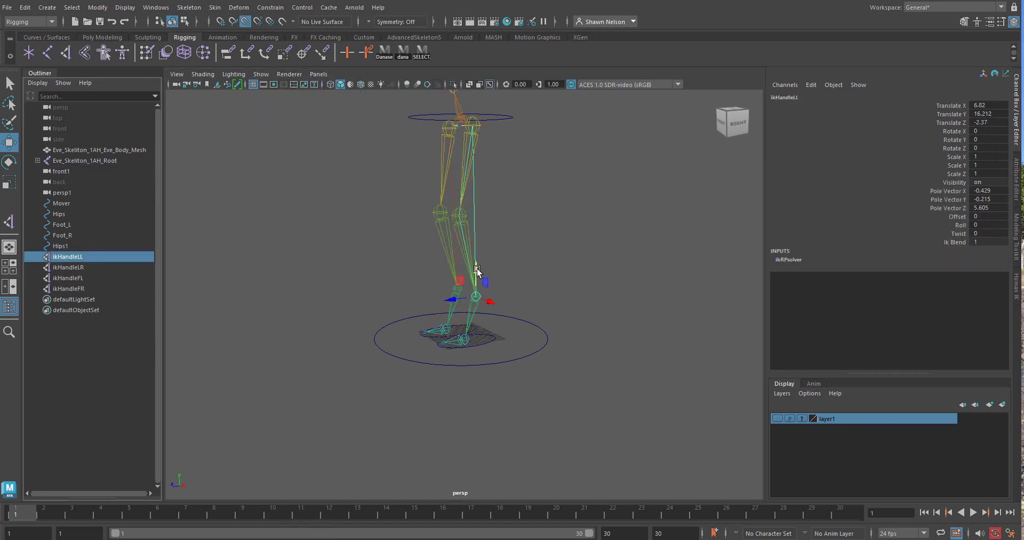
{"action": "left_click_drag", "start_coordinate": [478, 269], "coordinate": [491, 195]}
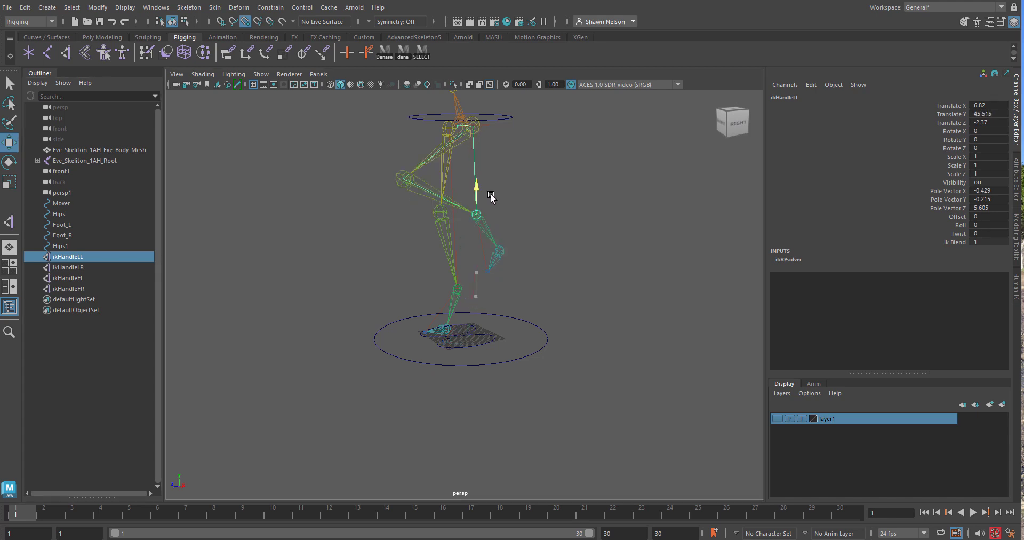
{"action": "key", "text": "ctrl+z"}
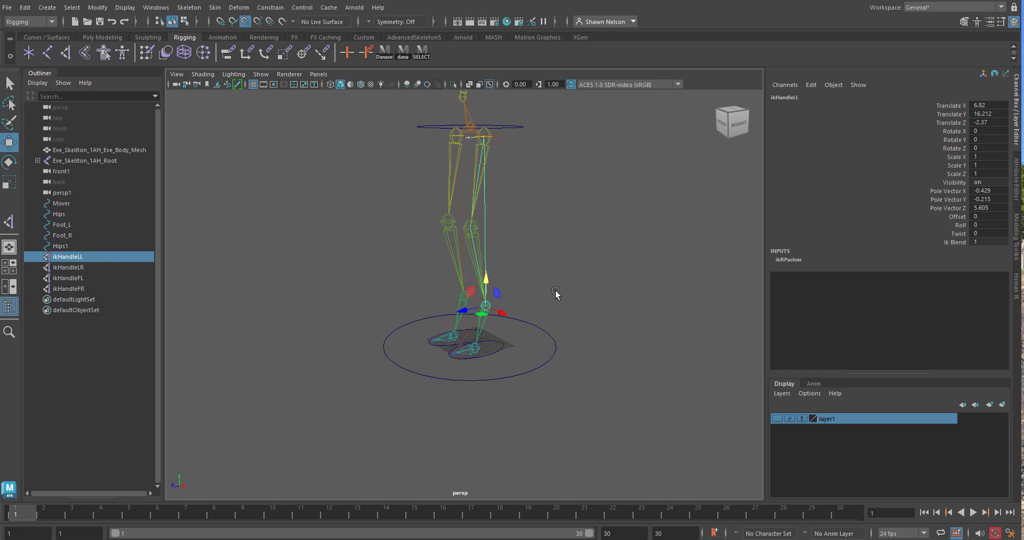
Parent ikHandleLL to the Foot_L control circle, and select Foot_L
{"action": "left_click_drag", "start_coordinate": [555, 291], "coordinate": [562, 285], "text": "alt"}
{"action": "right_click_drag", "start_coordinate": [538, 261], "coordinate": [585, 339], "text": "alt"}
{"action": "middle_click_drag", "start_coordinate": [598, 309], "coordinate": [531, 263], "text": "alt"}
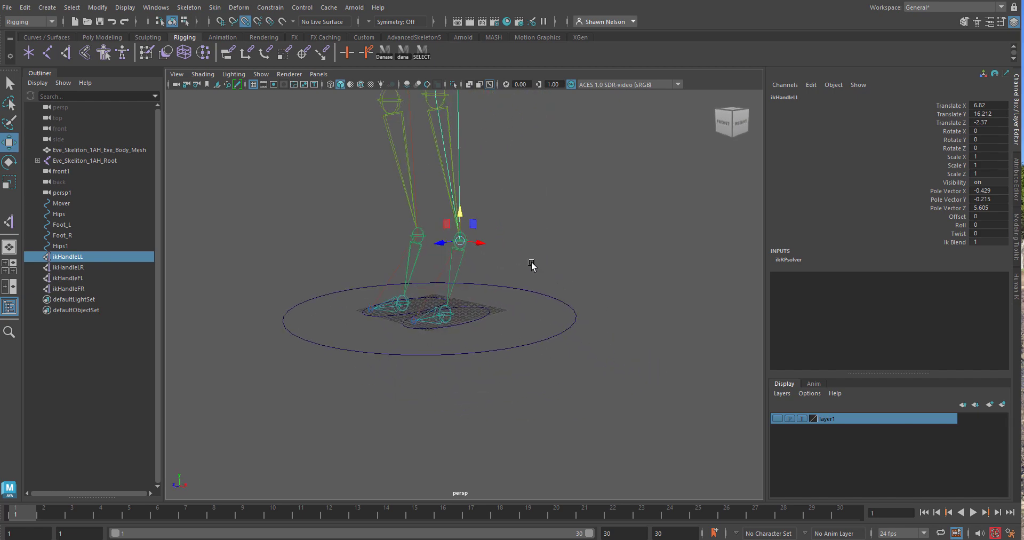
{"action": "right_click_drag", "start_coordinate": [531, 263], "coordinate": [592, 347], "text": "alt"}
{"action": "right_click_drag", "start_coordinate": [508, 274], "coordinate": [555, 292], "text": "alt"}
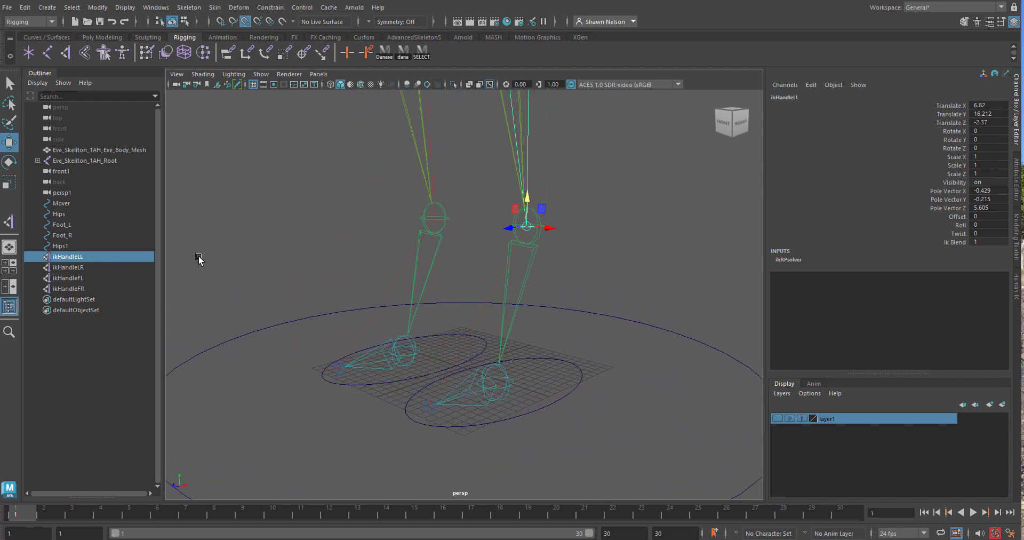
{"action": "left_click", "coordinate": [541, 359], "text": "shift"}
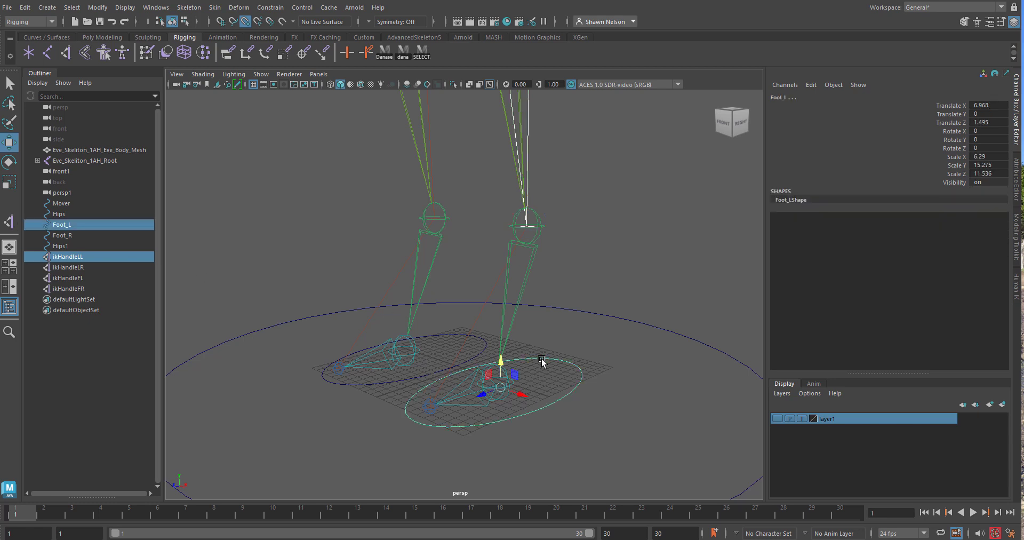
{"action": "key", "text": "p"}
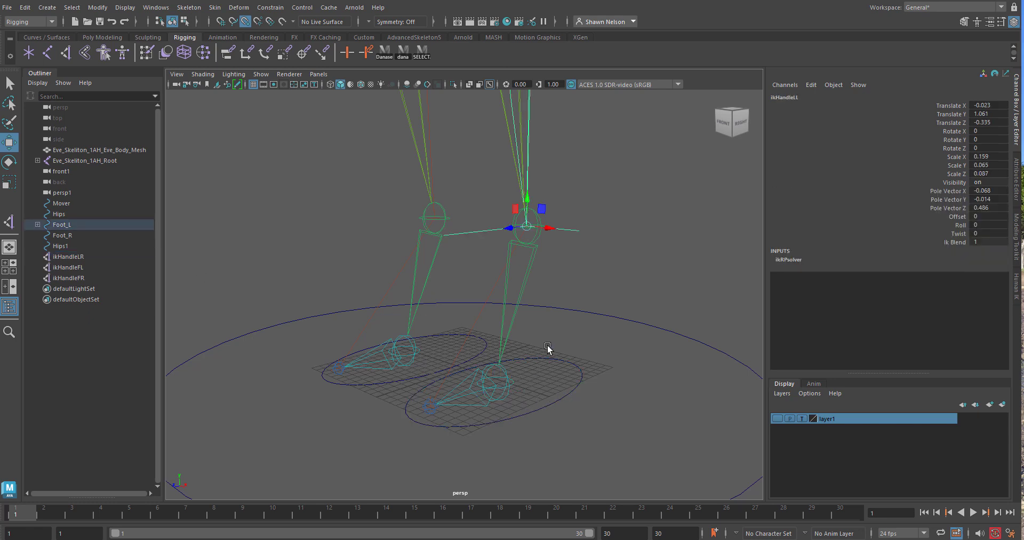
{"action": "key", "text": "Up"}
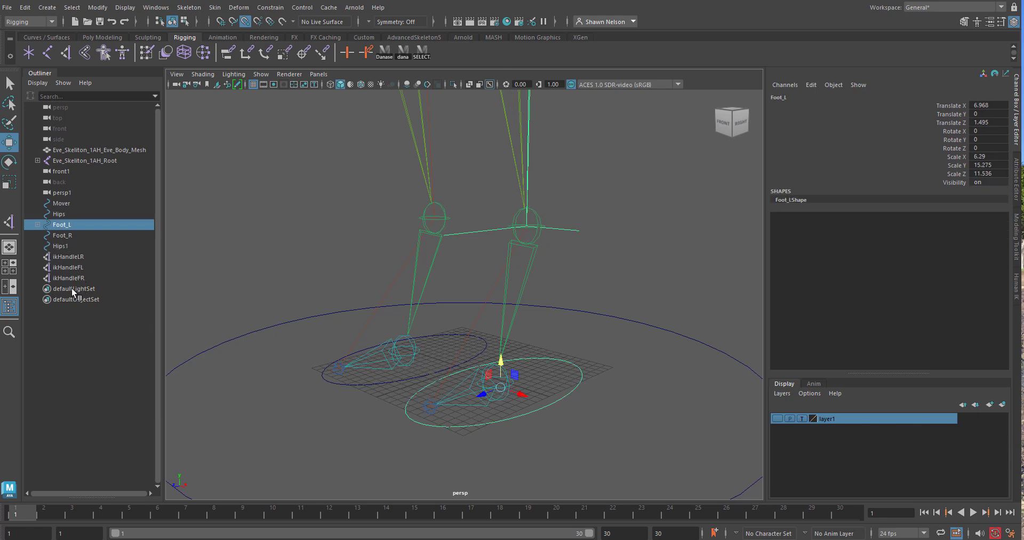
Parent ikHandleFL to the Foot_L control circle, and clear the selection
{"action": "left_click", "coordinate": [62, 267]}
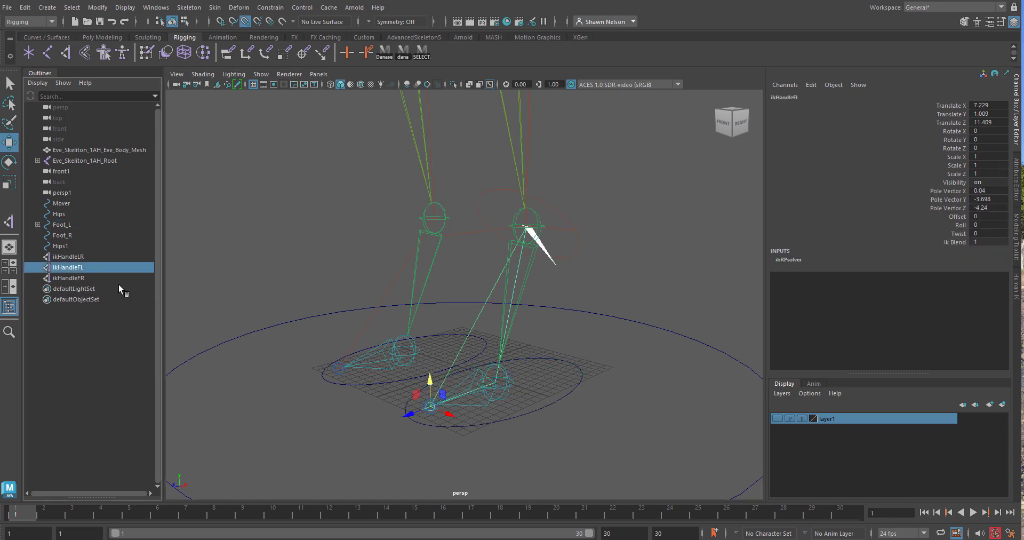
{"action": "left_click", "coordinate": [549, 355], "text": "shift"}
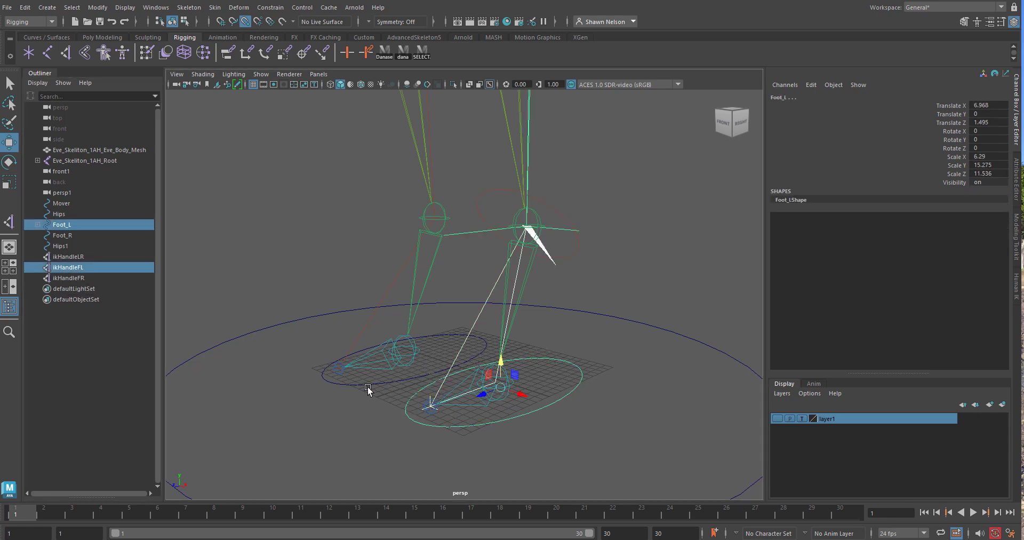
{"action": "key", "text": "p"}
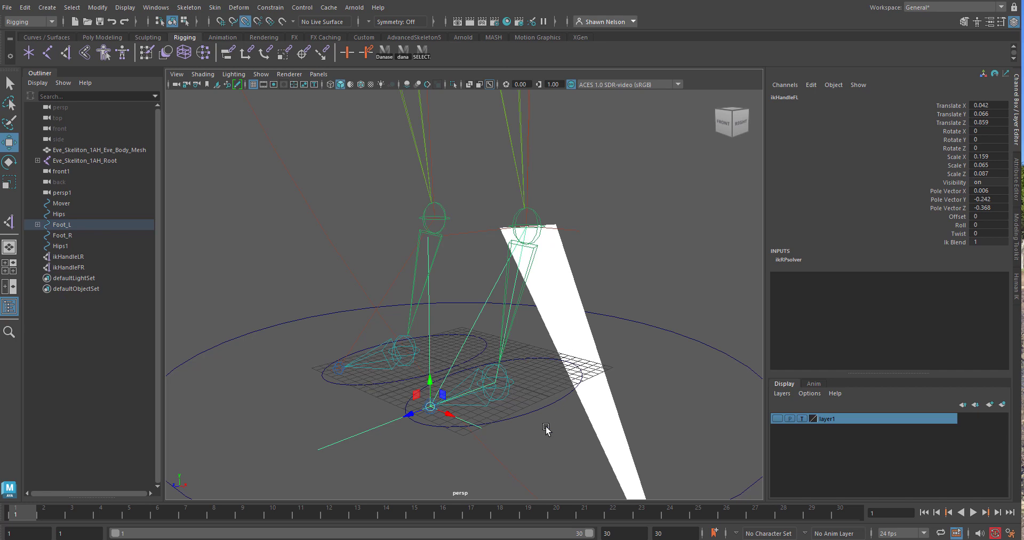
{"action": "left_click", "coordinate": [556, 399]}
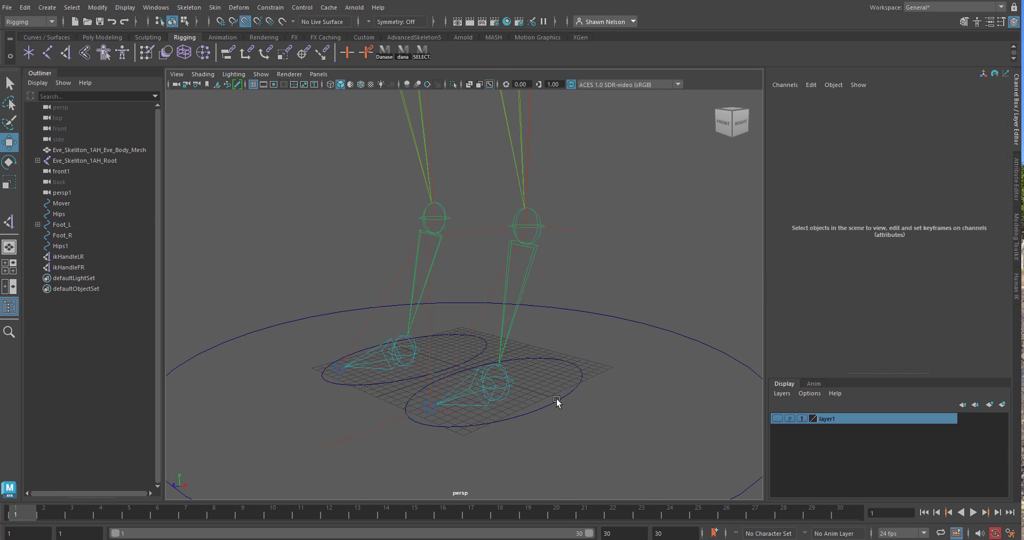
Test the Foot_L control by raising it to Translate Y 7.895 and again to 4.783, undoing the moves
{"action": "left_click", "coordinate": [555, 402]}
{"action": "left_click_drag", "start_coordinate": [500, 367], "coordinate": [501, 296]}
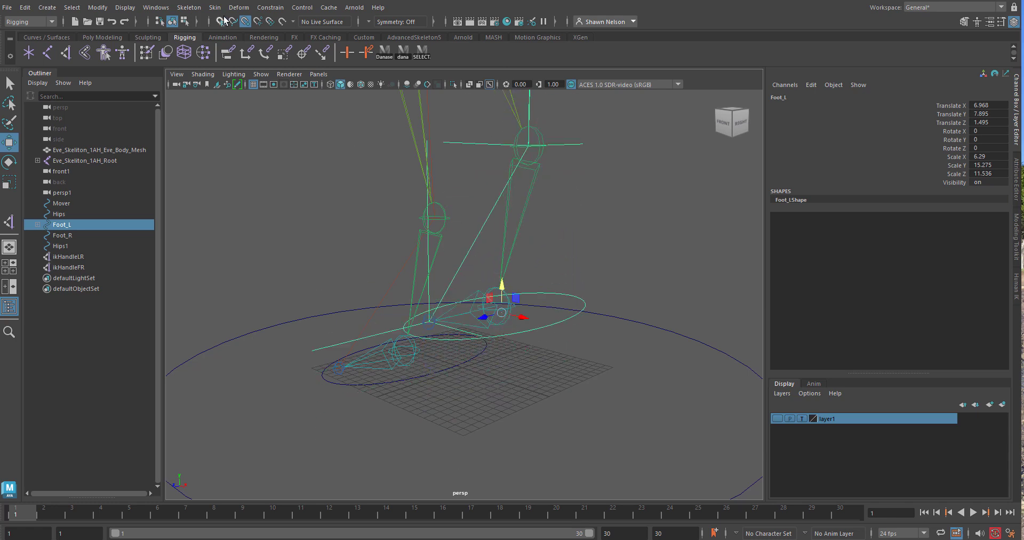
{"action": "key", "text": "ctrl+z"}
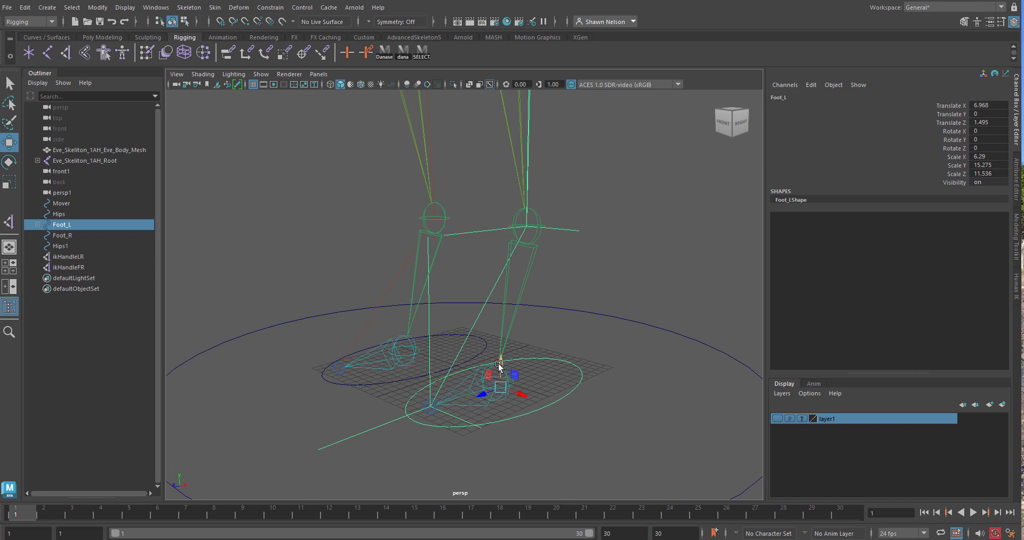
{"action": "left_click_drag", "start_coordinate": [498, 366], "coordinate": [507, 320]}
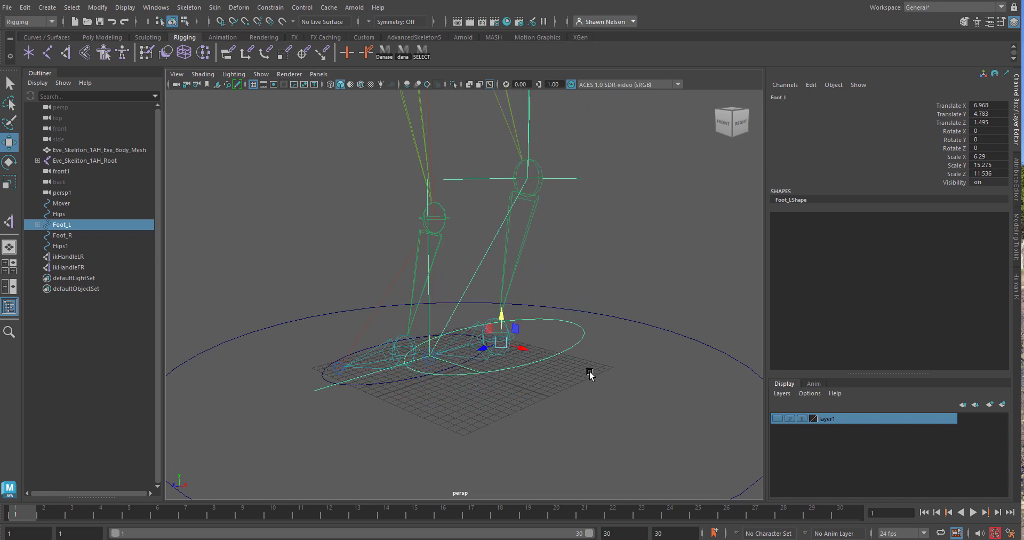
{"action": "left_click_drag", "start_coordinate": [589, 374], "coordinate": [475, 274], "text": "alt"}
{"action": "left_click_drag", "start_coordinate": [385, 286], "coordinate": [368, 242]}
{"action": "left_click_drag", "start_coordinate": [369, 250], "coordinate": [519, 335]}
{"action": "key", "text": "ctrl+z"}
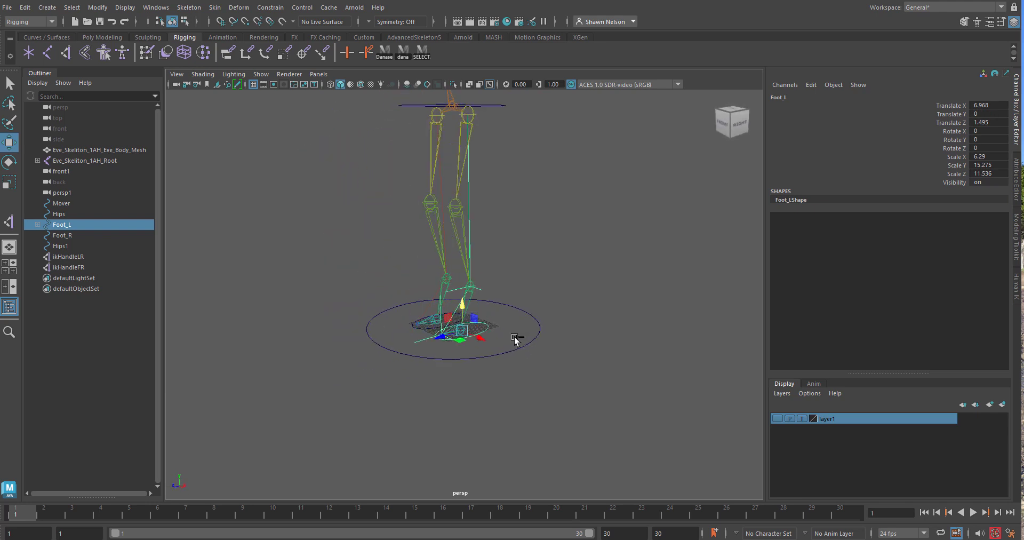
Parent ikHandleLR and ikHandleFR together to the Foot_R control circle, and clear the selection
{"action": "left_click_drag", "start_coordinate": [372, 320], "coordinate": [352, 254], "text": "alt"}
{"action": "right_click_drag", "start_coordinate": [352, 254], "coordinate": [337, 330], "text": "alt"}
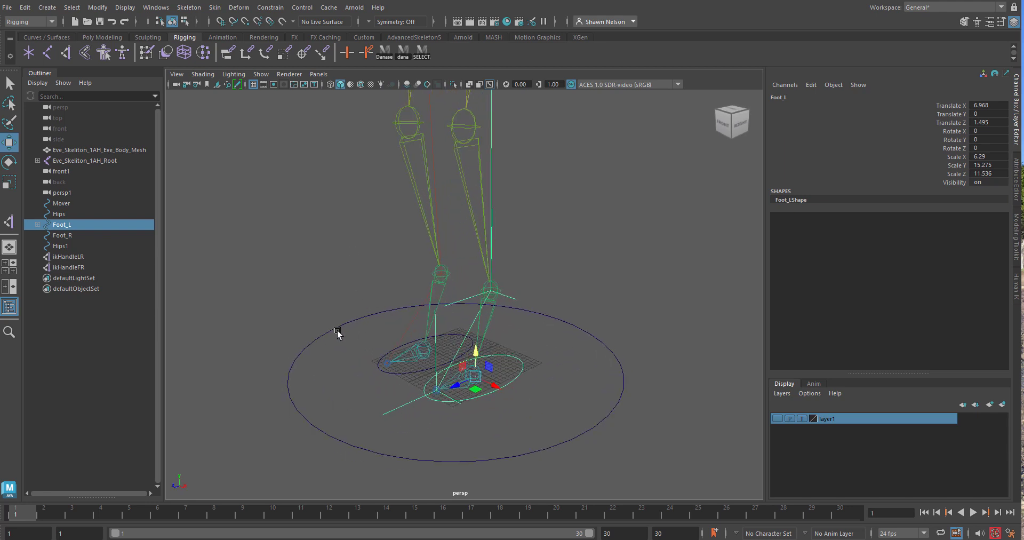
{"action": "left_click", "coordinate": [66, 257]}
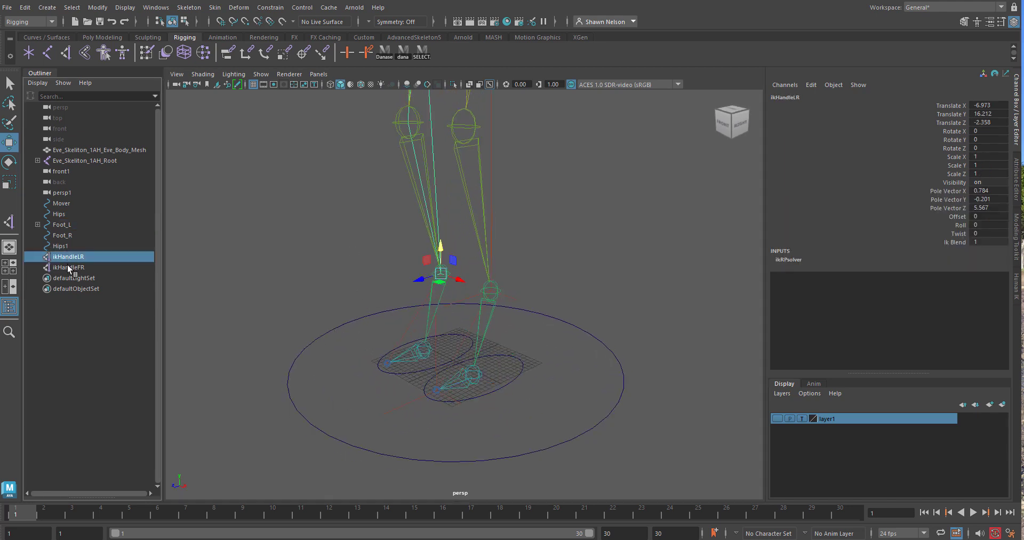
{"action": "left_click", "coordinate": [67, 266], "text": "shift"}
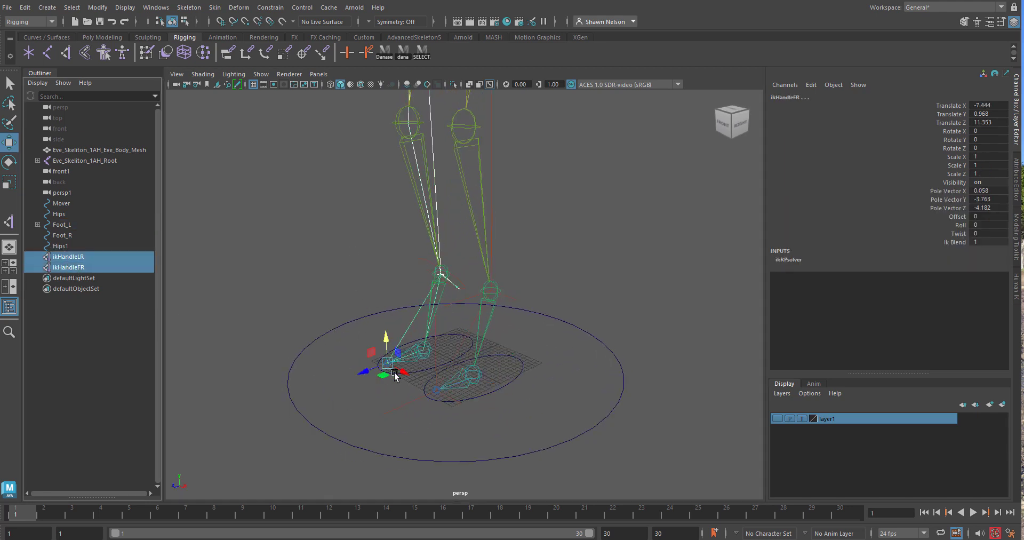
{"action": "left_click", "coordinate": [430, 372], "text": "shift"}
{"action": "key", "text": "p"}
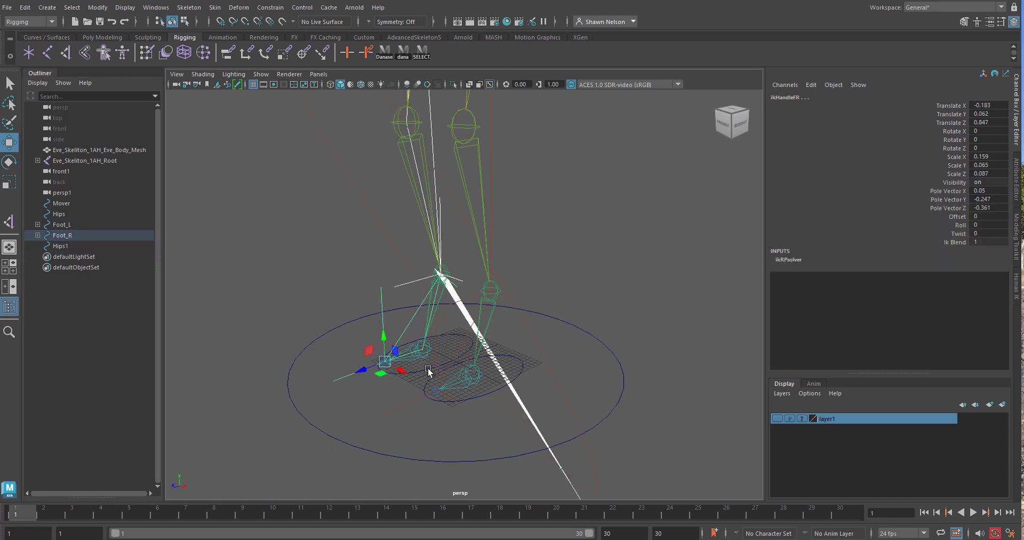
{"action": "left_click", "coordinate": [619, 327]}
Test the Foot_R control by moving it to Translate X -10.825 and Translate Y 5.29, and undo the upward move
{"action": "left_click", "coordinate": [421, 376]}
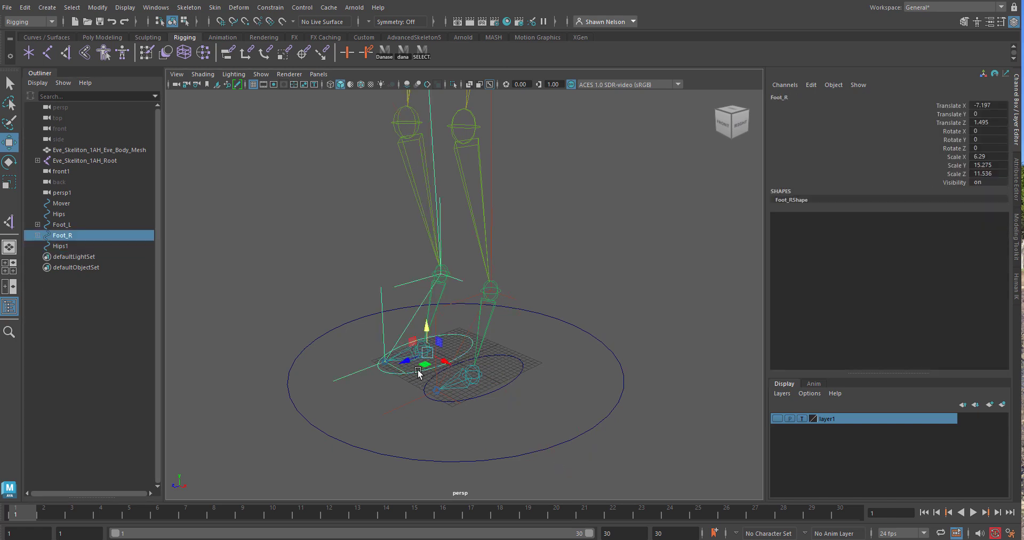
{"action": "left_click_drag", "start_coordinate": [430, 358], "coordinate": [409, 299]}
{"action": "key", "text": "ctrl+z"}
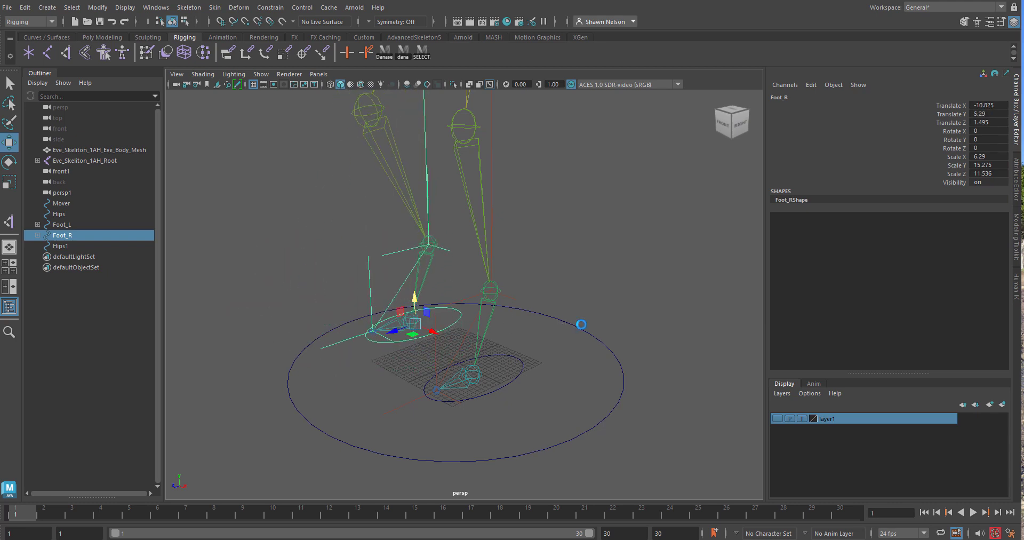
Make layer1 with the body mesh visible, and try lowering the skeleton's root joint to Translate Y 67.799
{"action": "left_click", "coordinate": [777, 418]}
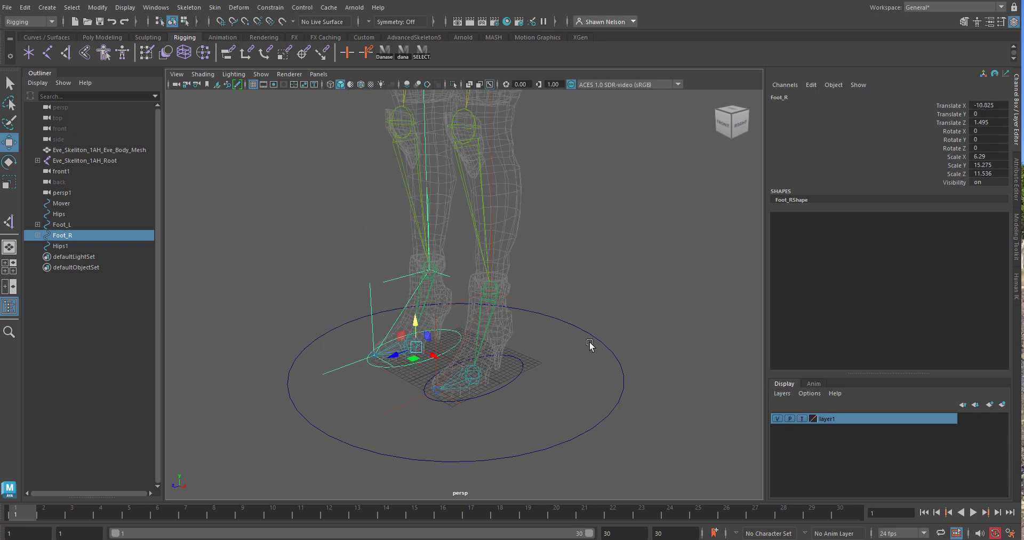
{"action": "right_click_drag", "start_coordinate": [583, 333], "coordinate": [521, 213], "text": "alt"}
{"action": "middle_click_drag", "start_coordinate": [521, 213], "coordinate": [527, 270], "text": "alt"}
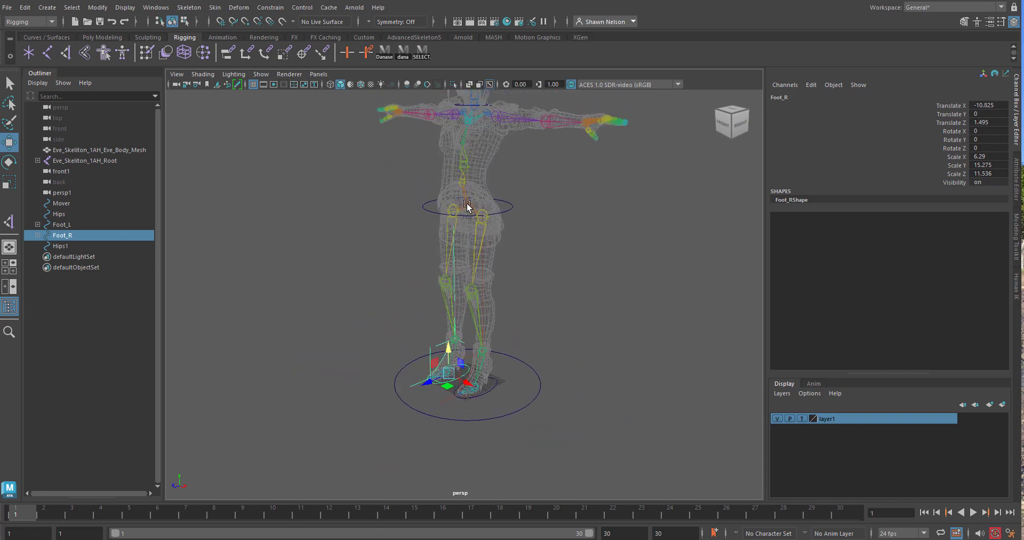
{"action": "left_click", "coordinate": [468, 208]}
{"action": "mouse_move", "coordinate": [469, 184]}
{"action": "left_mouse_down"}
{"action": "mouse_move", "coordinate": [469, 205]}
{"action": "mouse_move", "coordinate": [463, 150]}
{"action": "mouse_move", "coordinate": [464, 216]}
{"action": "mouse_move", "coordinate": [466, 181]}
{"action": "left_mouse_up"}
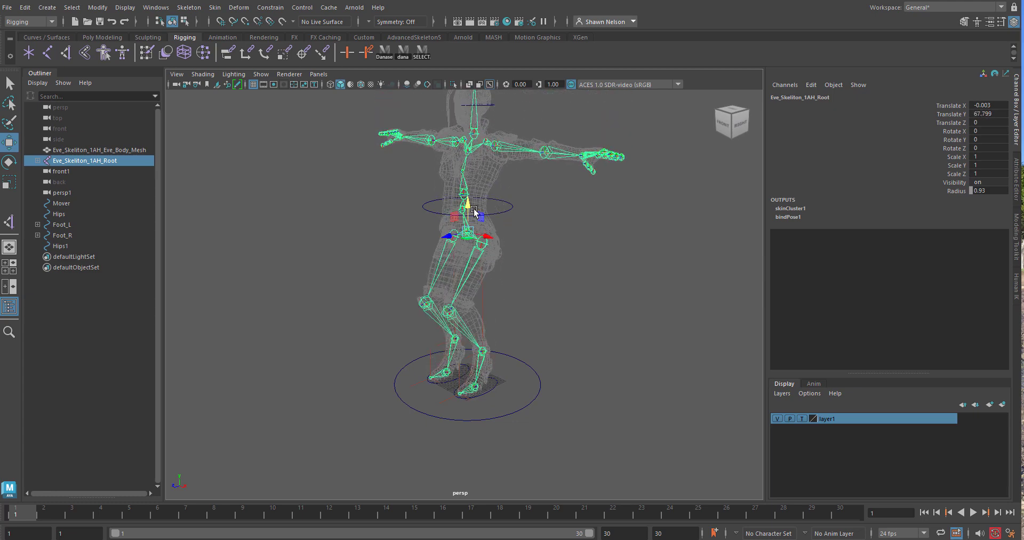
Test the Foot_L control by moving it with the mesh visible, leaving it at Translate X 5.497 and Translate Y 0
{"action": "left_click", "coordinate": [496, 391]}
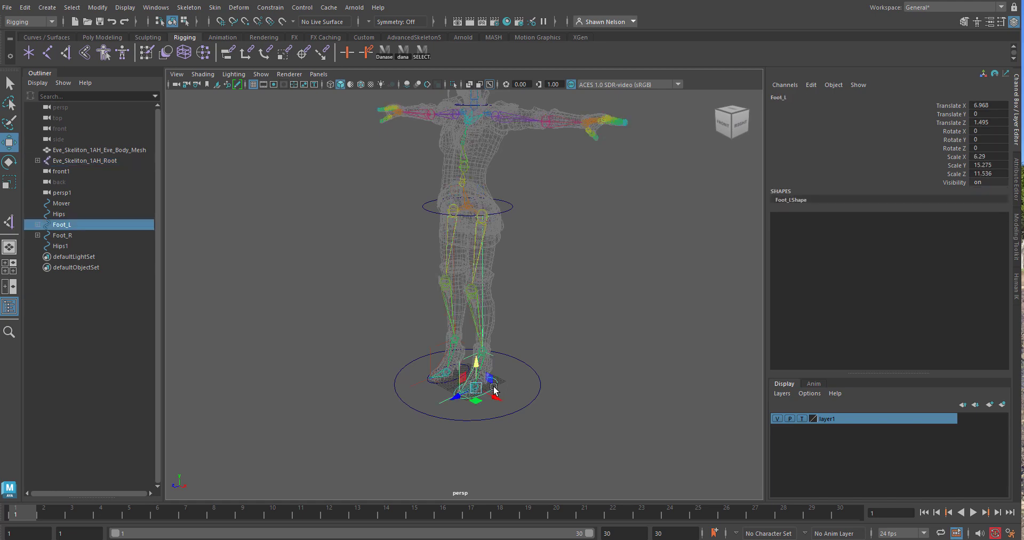
{"action": "left_click_drag", "start_coordinate": [496, 394], "coordinate": [530, 395], "text": "alt"}
{"action": "mouse_move", "coordinate": [508, 359]}
{"action": "left_mouse_down"}
{"action": "mouse_move", "coordinate": [512, 320]}
{"action": "mouse_move", "coordinate": [508, 344]}
{"action": "left_mouse_up"}
{"action": "key", "text": "ctrl+z"}
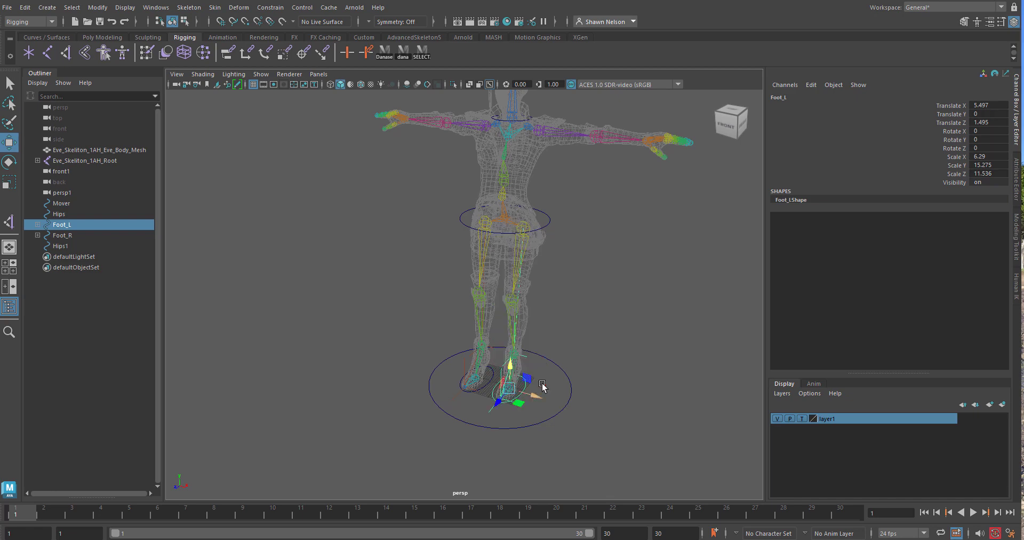
Try moving the skeleton's root joint with the feet held by their controls, and undo the move
{"action": "left_click_drag", "start_coordinate": [581, 368], "coordinate": [555, 356], "text": "alt"}
{"action": "right_click_drag", "start_coordinate": [504, 267], "coordinate": [545, 268], "text": "alt"}
{"action": "mouse_move", "coordinate": [544, 269]}
{"action": "middle_mouse_down", "text": "alt"}
{"action": "mouse_move", "coordinate": [607, 297]}
{"action": "mouse_move", "coordinate": [550, 270]}
{"action": "middle_mouse_up", "text": "alt"}
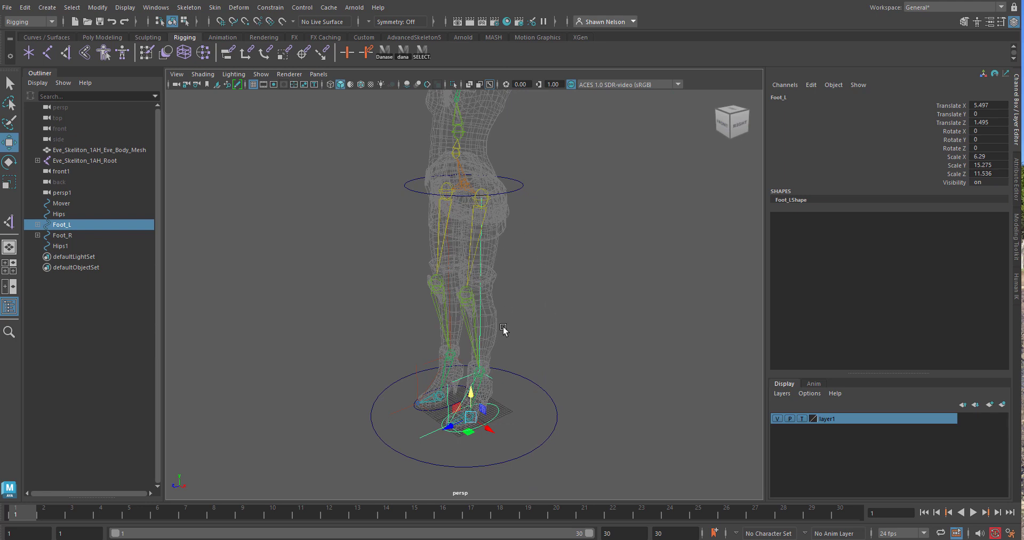
{"action": "left_click", "coordinate": [464, 191]}
{"action": "left_click_drag", "start_coordinate": [464, 165], "coordinate": [443, 179]}
{"action": "middle_click_drag", "start_coordinate": [487, 342], "coordinate": [478, 274]}
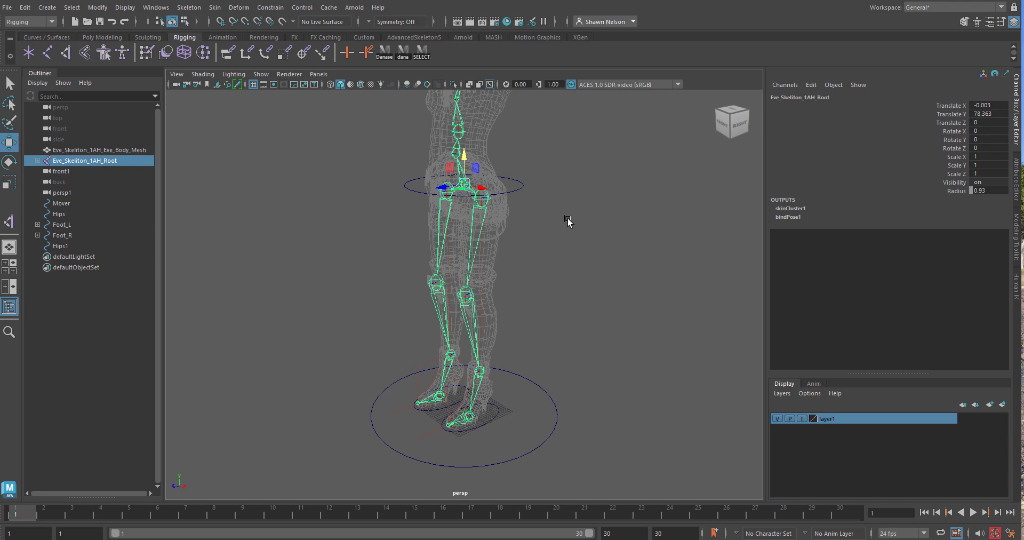
Parent the skeleton's root joint under the Hips control circle
{"action": "middle_click_drag", "start_coordinate": [568, 219], "coordinate": [558, 318], "text": "alt"}
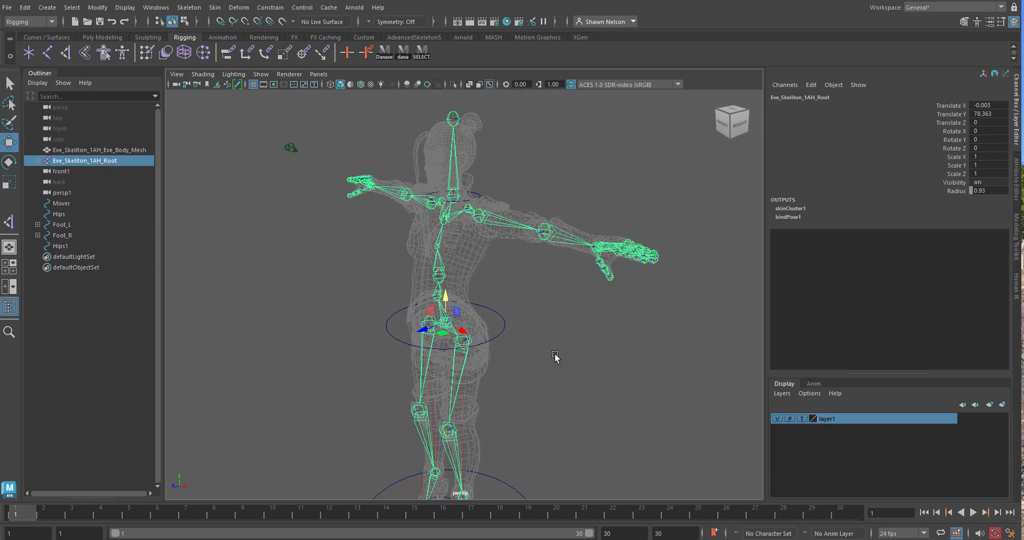
{"action": "mouse_move", "coordinate": [532, 380]}
{"action": "left_mouse_down", "text": "alt"}
{"action": "mouse_move", "coordinate": [543, 385]}
{"action": "mouse_move", "coordinate": [543, 376]}
{"action": "left_mouse_up", "text": "alt"}
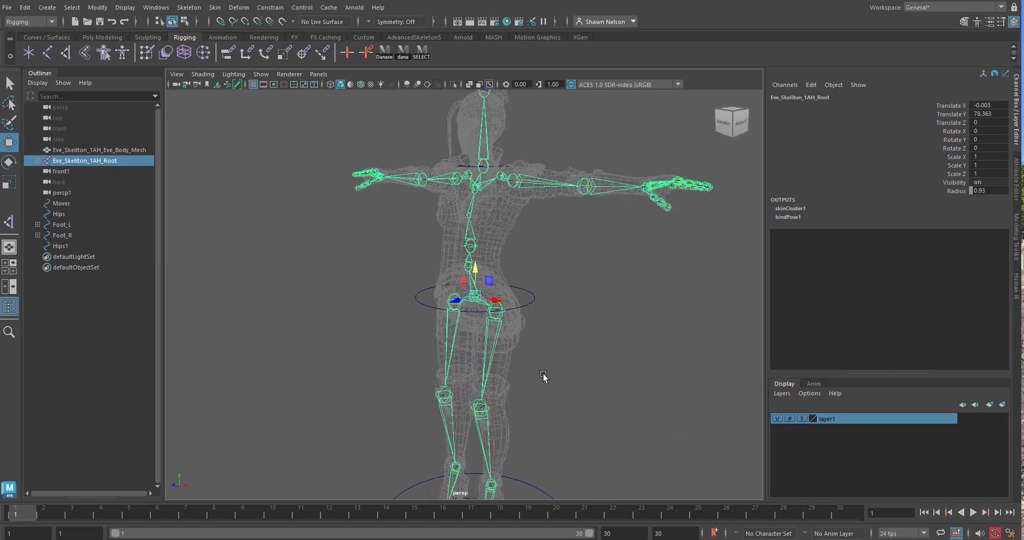
{"action": "right_click_drag", "start_coordinate": [532, 348], "coordinate": [547, 205], "text": "alt"}
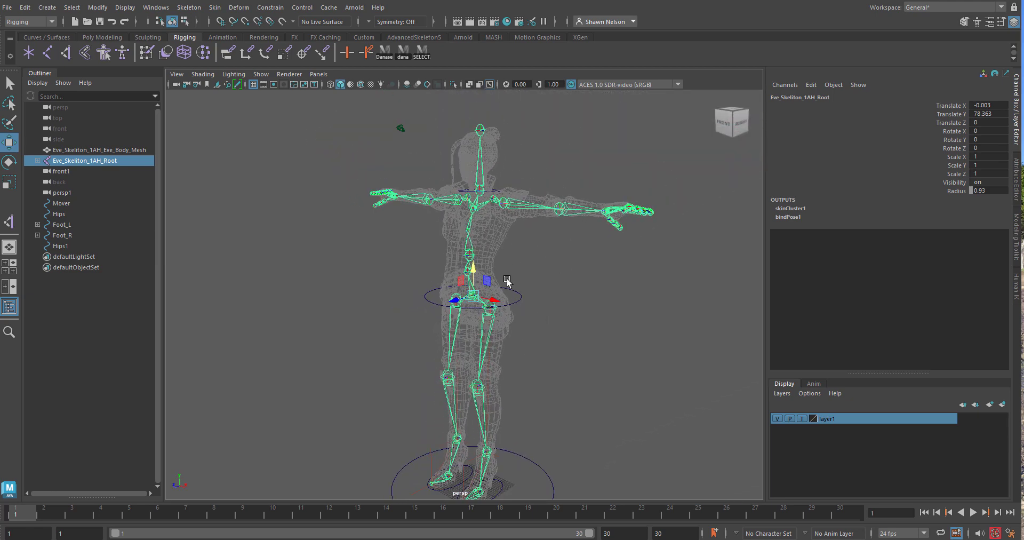
{"action": "right_click_drag", "start_coordinate": [507, 282], "coordinate": [557, 395], "text": "alt"}
{"action": "middle_click_drag", "start_coordinate": [612, 337], "coordinate": [593, 326], "text": "alt"}
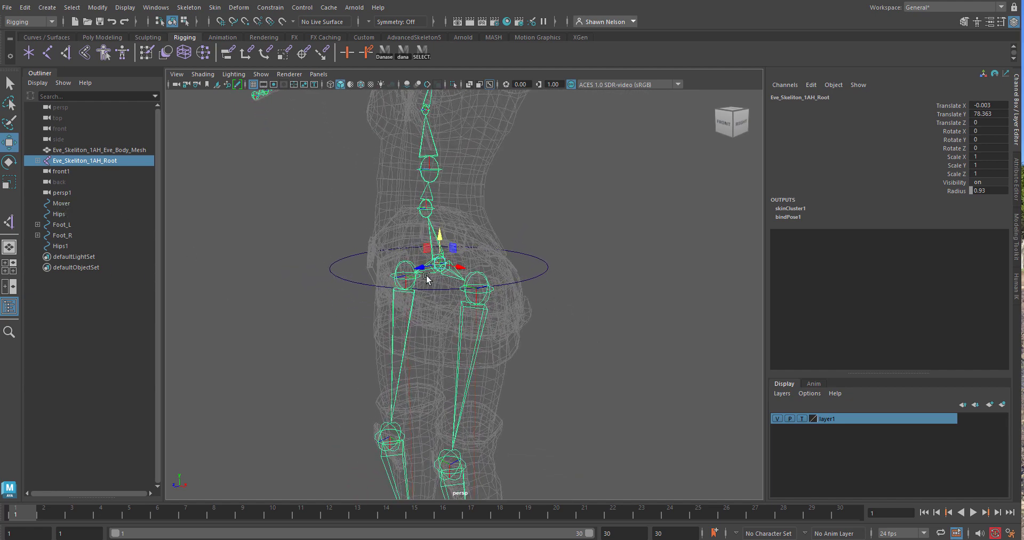
{"action": "left_click", "coordinate": [576, 322]}
{"action": "left_click", "coordinate": [439, 271]}
{"action": "left_click", "coordinate": [38, 160], "text": "shift"}
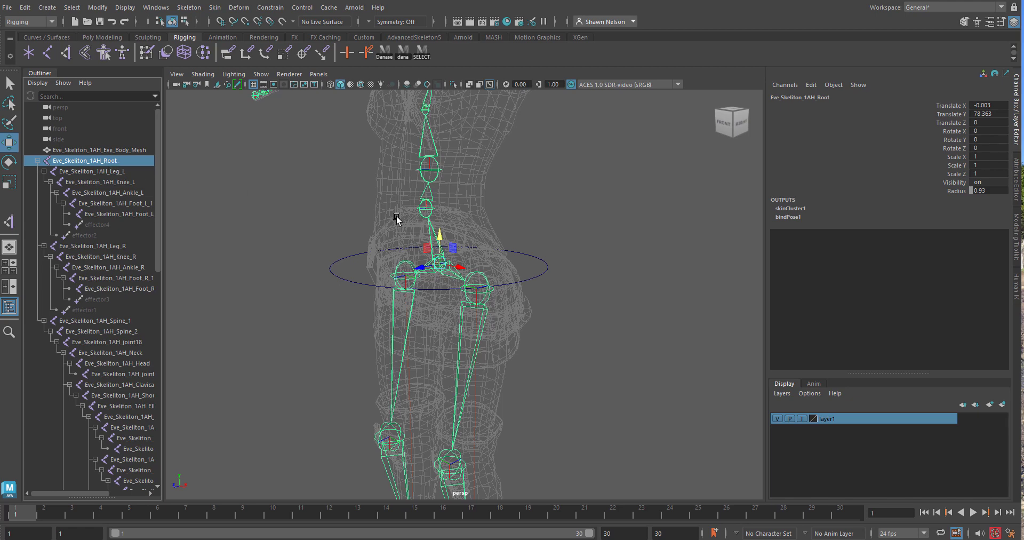
{"action": "left_click", "coordinate": [526, 256]}
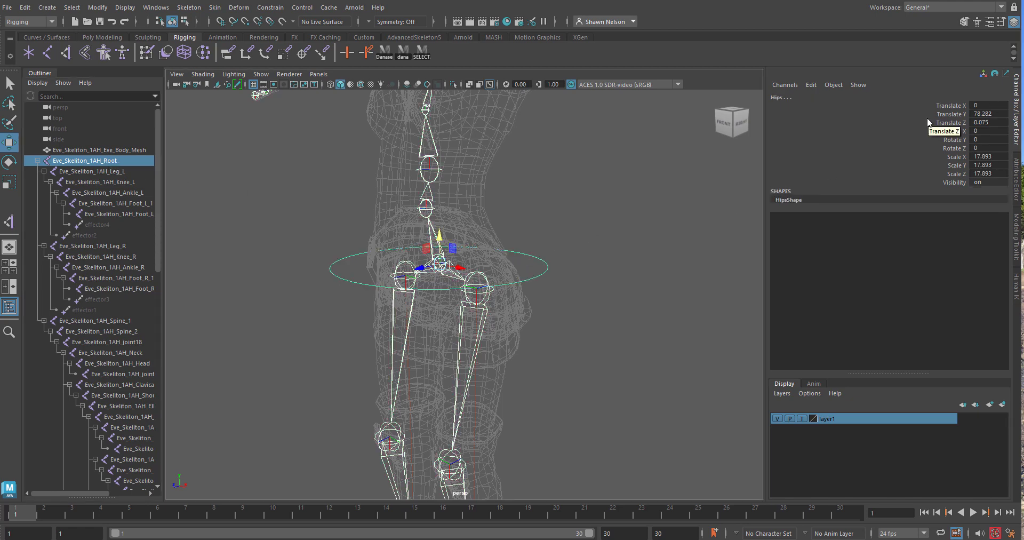
{"action": "key", "text": "p"}
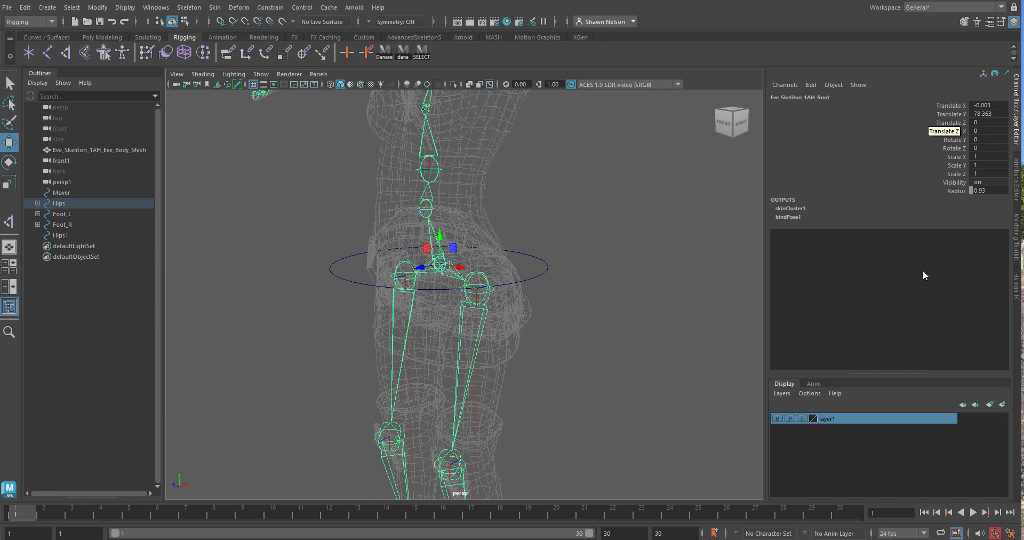
Test the Hips control by moving it vertically, leaving it at Translate Y 78.455
{"action": "left_click", "coordinate": [546, 275]}
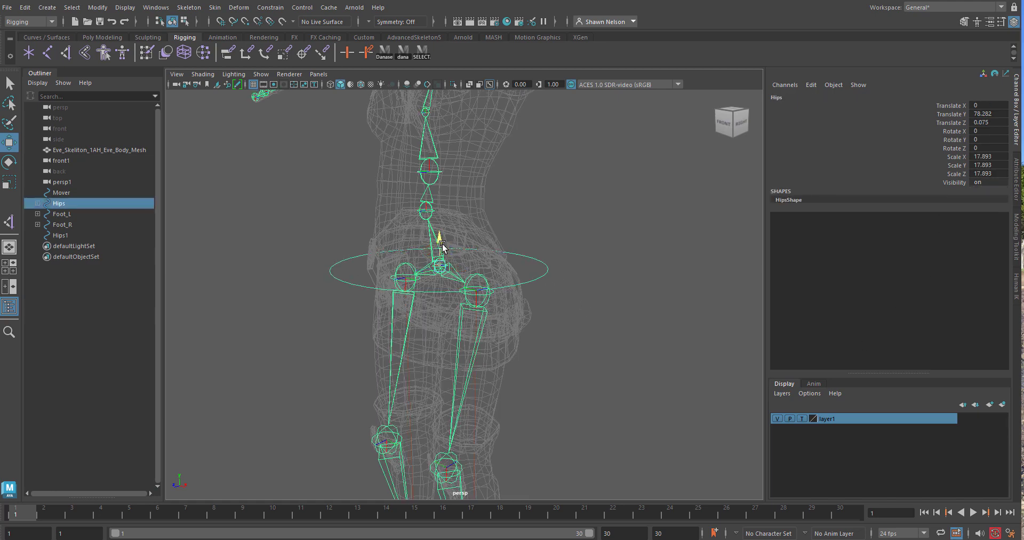
{"action": "left_click_drag", "start_coordinate": [442, 246], "coordinate": [452, 254]}
{"action": "key", "text": "e"}
{"action": "key", "text": "ctrl+z"}
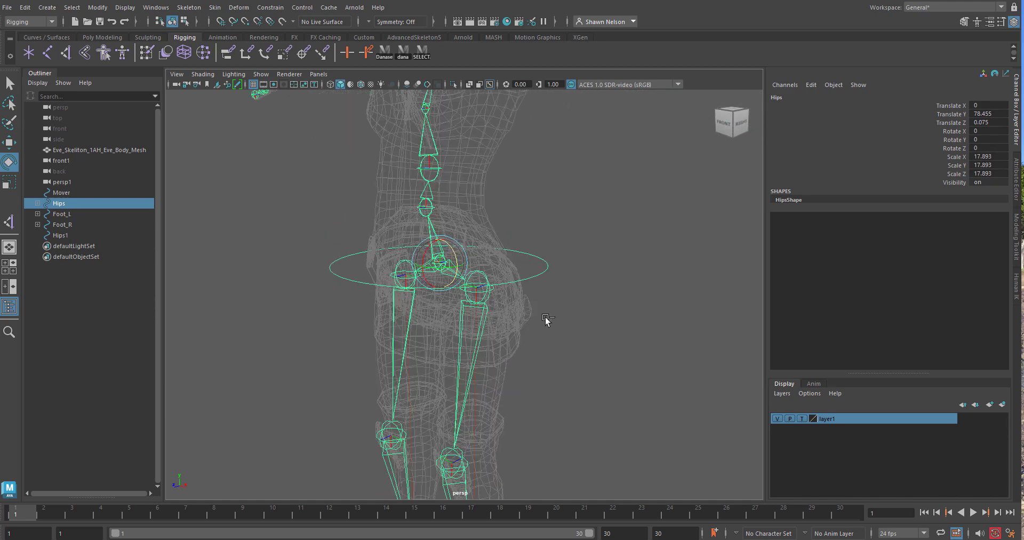
Parent the Hips control under the large Mover circle around the feet
{"action": "right_click_drag", "start_coordinate": [605, 403], "coordinate": [555, 293], "text": "alt"}
{"action": "middle_click_drag", "start_coordinate": [556, 411], "coordinate": [563, 369], "text": "alt"}
{"action": "middle_click_drag", "start_coordinate": [552, 325], "coordinate": [545, 352], "text": "alt"}
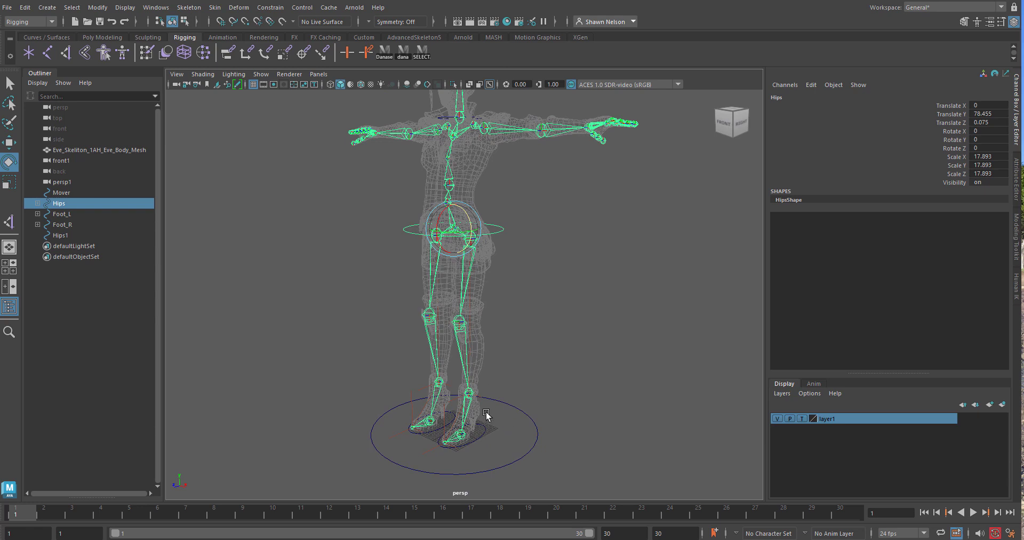
{"action": "left_click_drag", "start_coordinate": [544, 405], "coordinate": [517, 429]}
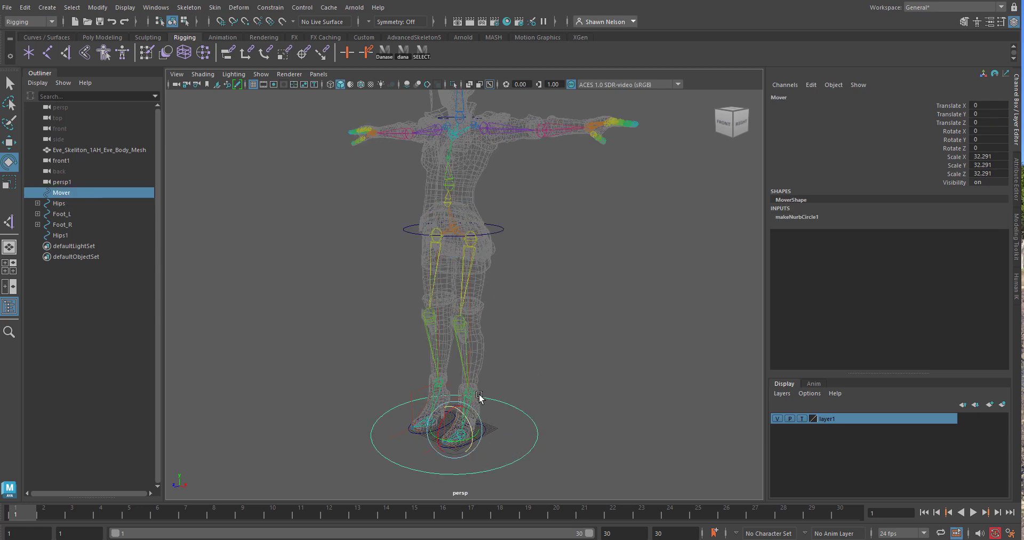
{"action": "left_click", "coordinate": [507, 238]}
{"action": "left_click", "coordinate": [502, 230]}
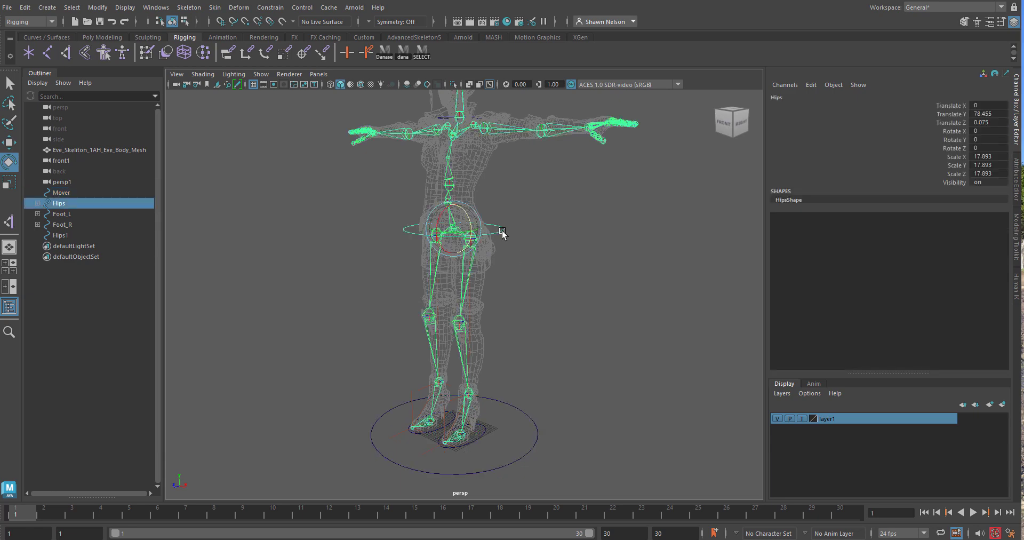
{"action": "left_click", "coordinate": [526, 418], "text": "shift"}
{"action": "key", "text": "p"}
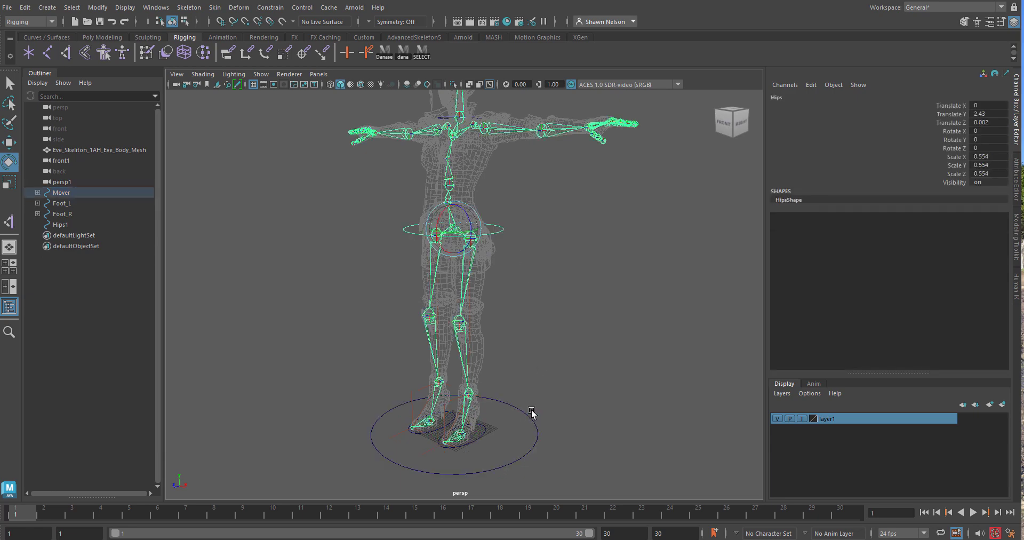
Parent the Foot_L and Foot_R controls under the Mover circle
{"action": "right_click_drag", "start_coordinate": [431, 348], "coordinate": [473, 423], "text": "alt"}
{"action": "middle_click_drag", "start_coordinate": [473, 424], "coordinate": [479, 414], "text": "alt"}
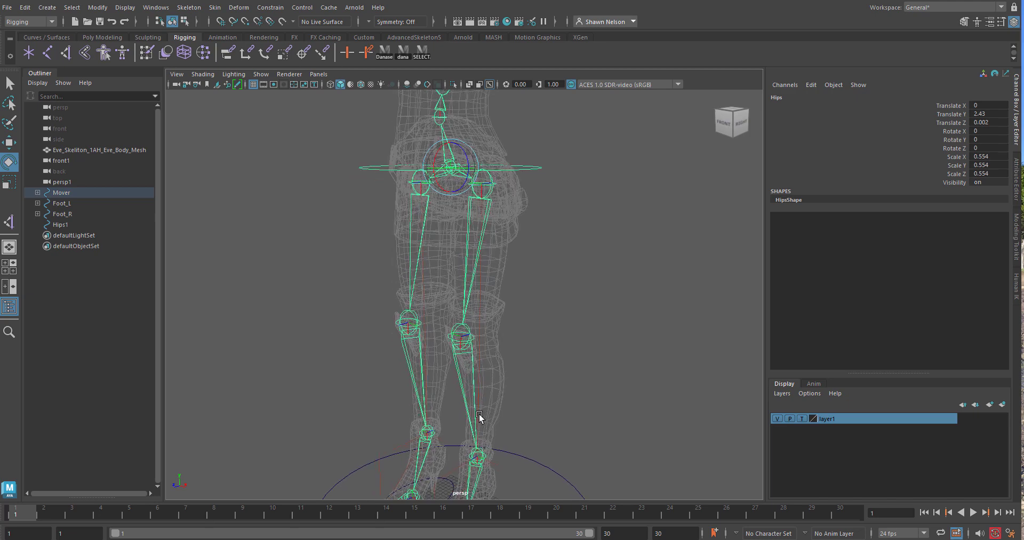
{"action": "left_click_drag", "start_coordinate": [479, 414], "coordinate": [512, 334], "text": "alt"}
{"action": "left_click", "coordinate": [523, 319]}
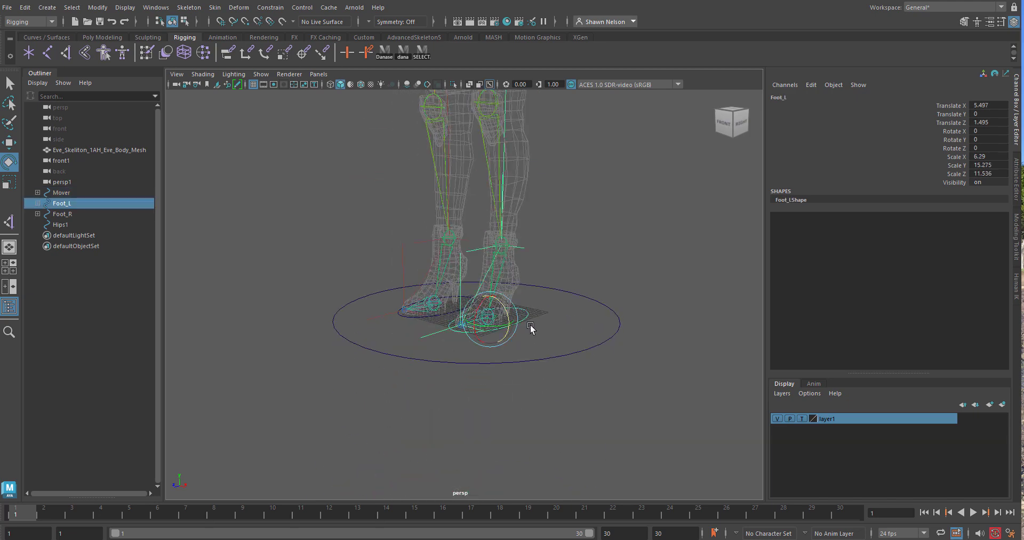
{"action": "left_click", "coordinate": [569, 354], "text": "shift"}
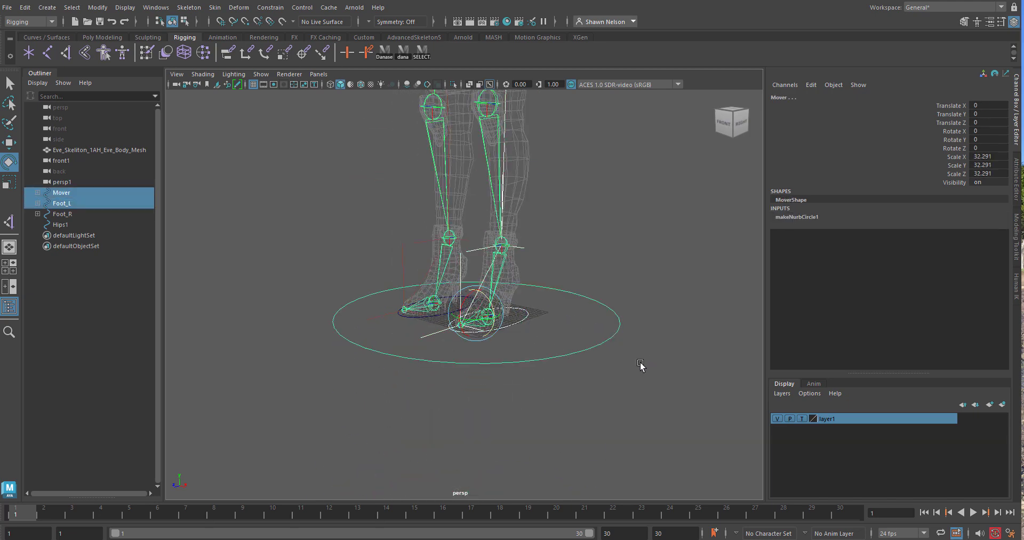
{"action": "key", "text": "p"}
{"action": "left_click", "coordinate": [406, 315]}
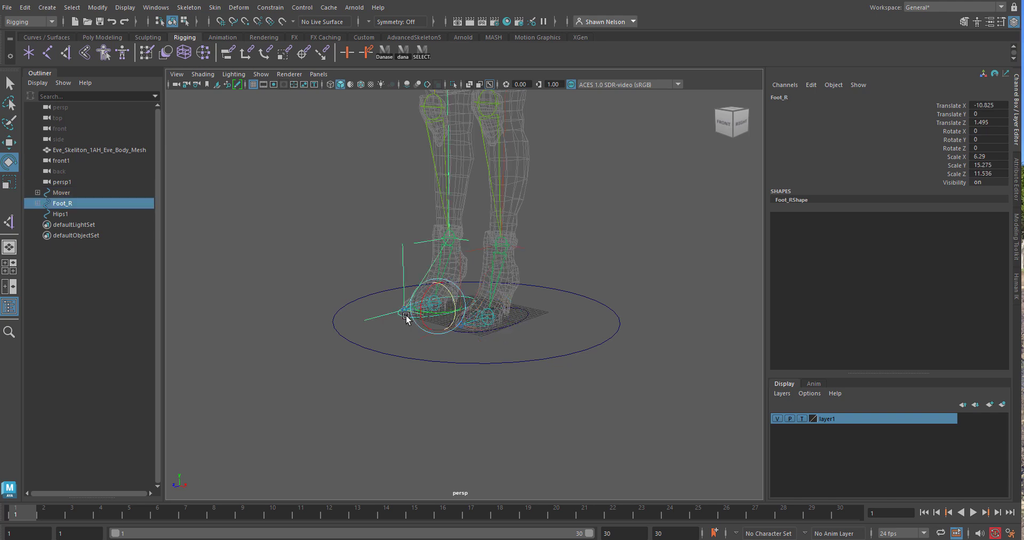
{"action": "left_click", "coordinate": [427, 363], "text": "shift"}
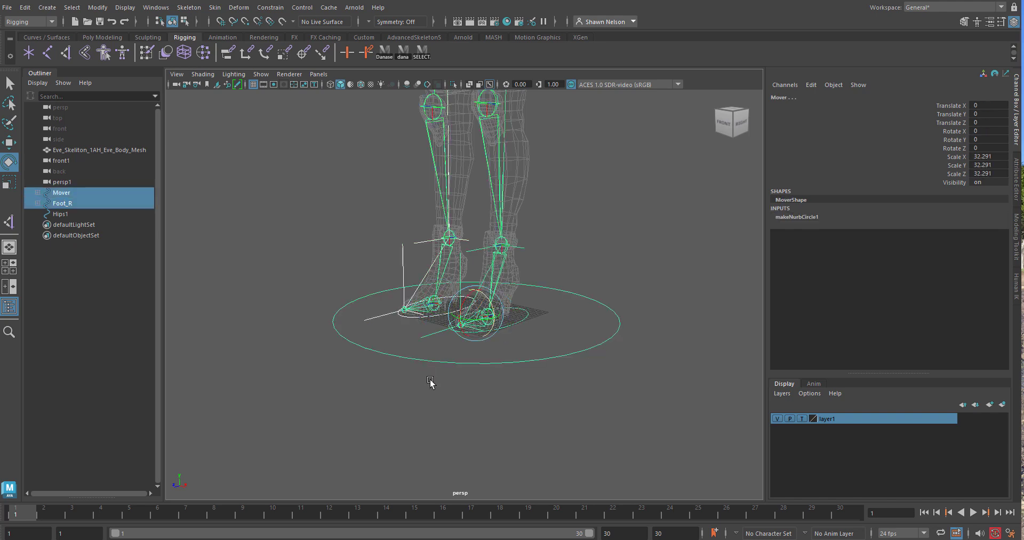
{"action": "key", "text": "p"}
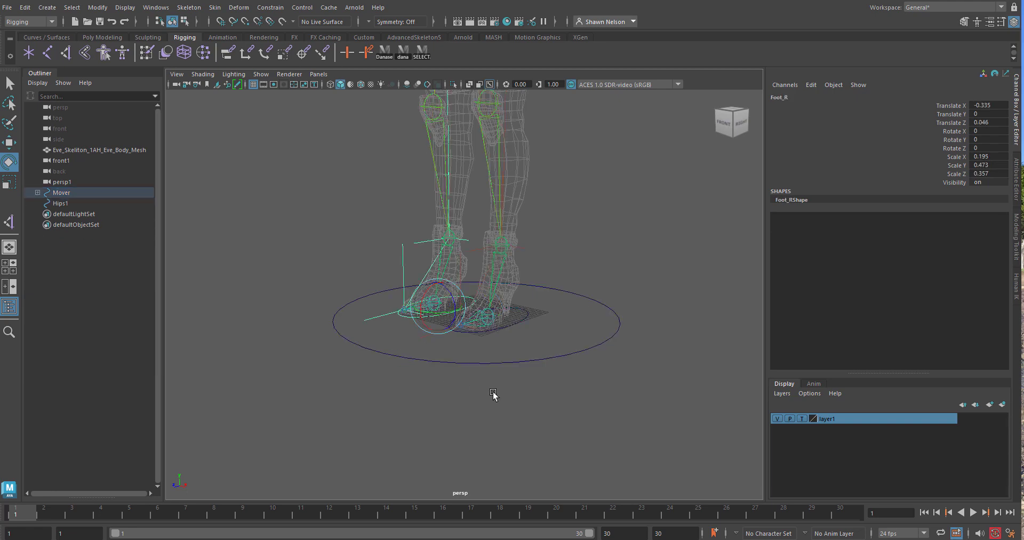
Test the Mover control by moving the whole rig to Translate Z 79.512, and undo the move
{"action": "left_click", "coordinate": [524, 414]}
{"action": "left_click", "coordinate": [516, 365]}
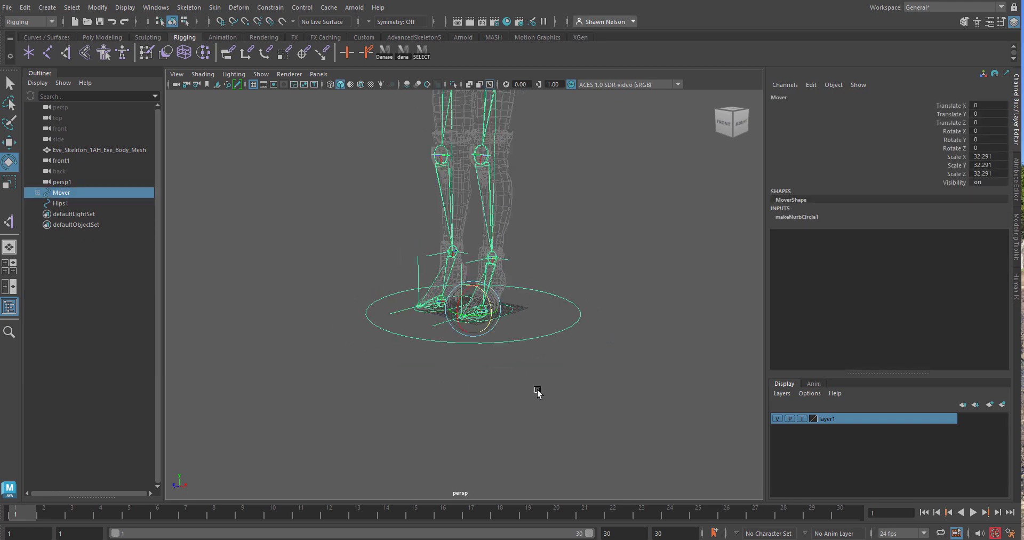
{"action": "key", "text": "f"}
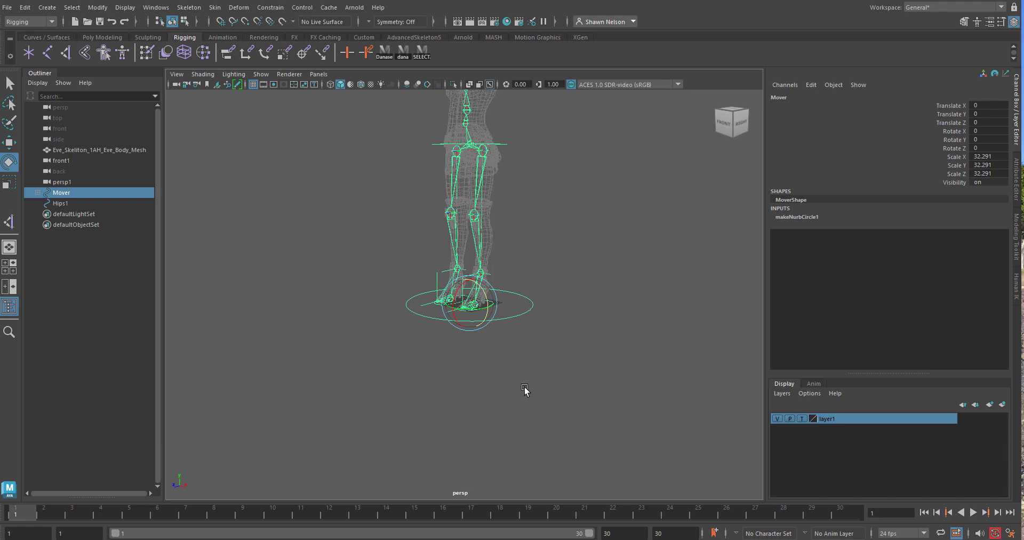
{"action": "key", "text": "w"}
{"action": "left_click_drag", "start_coordinate": [542, 414], "coordinate": [501, 319], "text": "alt"}
{"action": "middle_click_drag", "start_coordinate": [502, 319], "coordinate": [501, 347], "text": "alt"}
{"action": "left_click_drag", "start_coordinate": [452, 330], "coordinate": [372, 359]}
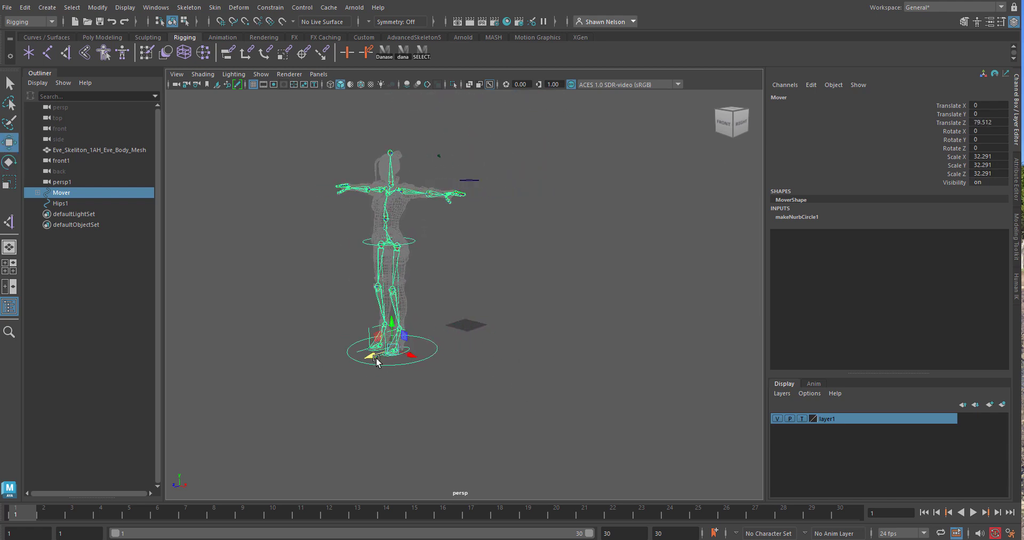
{"action": "key", "text": "ctrl+z"}
Select the Hips1 circle at the neck and hide the body mesh on layer1
{"action": "right_click_drag", "start_coordinate": [532, 213], "coordinate": [540, 267], "text": "alt"}
{"action": "middle_click_drag", "start_coordinate": [519, 201], "coordinate": [501, 271], "text": "alt"}
{"action": "right_click_drag", "start_coordinate": [440, 127], "coordinate": [497, 270], "text": "alt"}
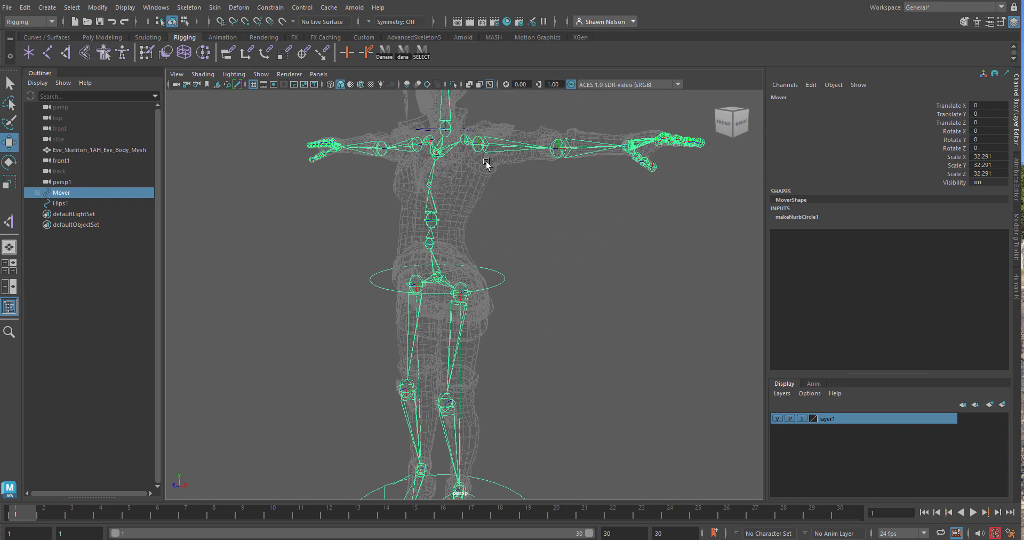
{"action": "middle_click_drag", "start_coordinate": [487, 165], "coordinate": [473, 263], "text": "alt"}
{"action": "left_click_drag", "start_coordinate": [467, 234], "coordinate": [478, 250], "text": "alt"}
{"action": "middle_click_drag", "start_coordinate": [544, 273], "coordinate": [531, 214], "text": "alt"}
{"action": "right_click_drag", "start_coordinate": [531, 215], "coordinate": [514, 239], "text": "alt"}
{"action": "left_click", "coordinate": [504, 268]}
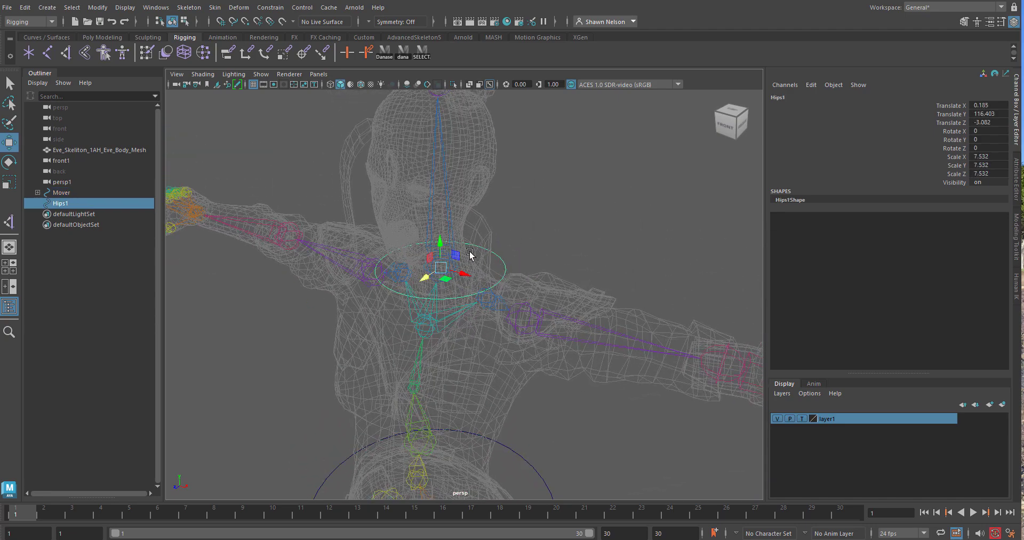
{"action": "left_click", "coordinate": [445, 210]}
{"action": "left_click", "coordinate": [503, 265]}
{"action": "left_click", "coordinate": [776, 418]}
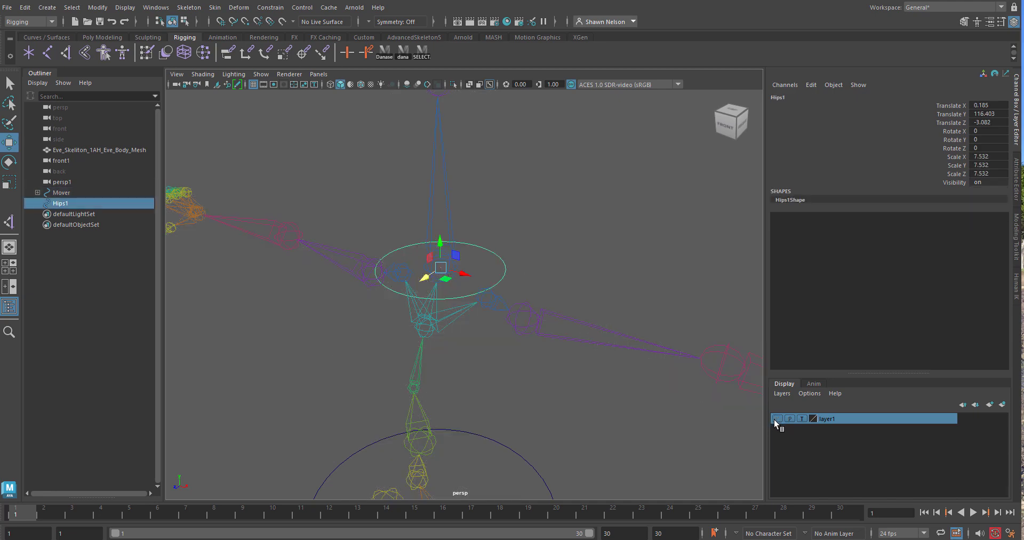
Orient-constrain the Head joint to the Hips1 circle with Maintain offset enabled and all axes constrained
{"action": "left_click", "coordinate": [507, 232]}
{"action": "left_click", "coordinate": [505, 265]}
{"action": "left_click", "coordinate": [430, 200]}
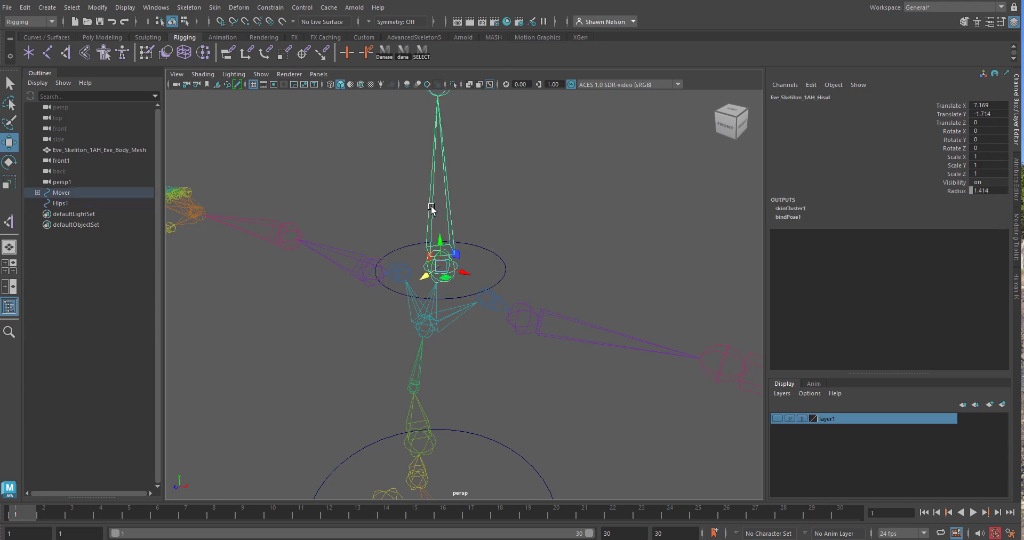
{"action": "left_click_drag", "start_coordinate": [484, 242], "coordinate": [482, 256]}
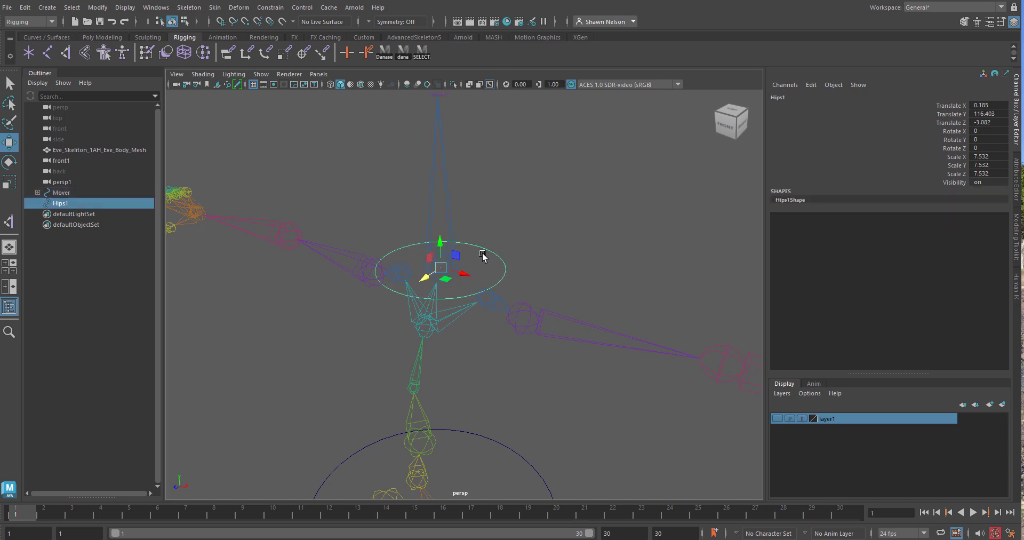
{"action": "left_click", "coordinate": [444, 192], "text": "shift"}
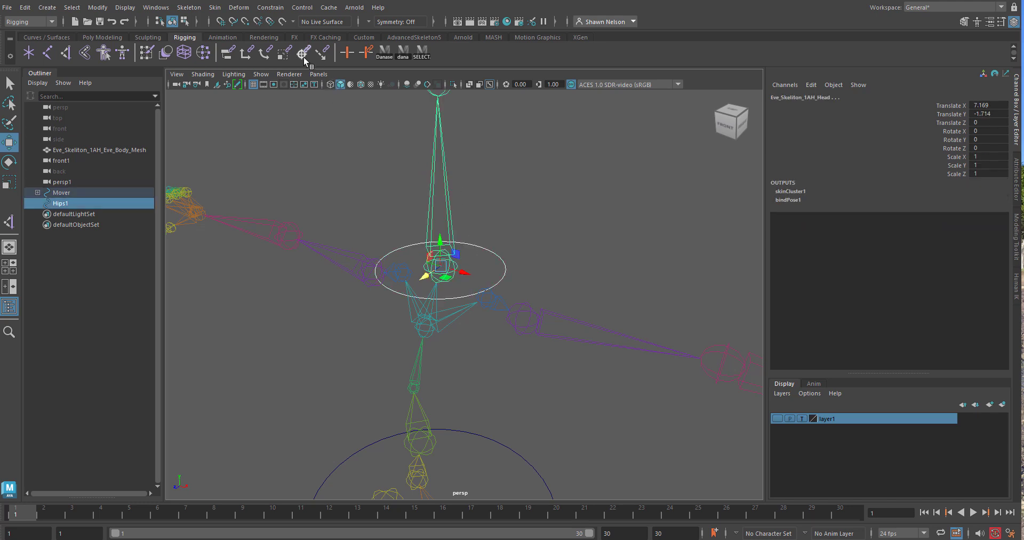
{"action": "left_click", "coordinate": [273, 9]}
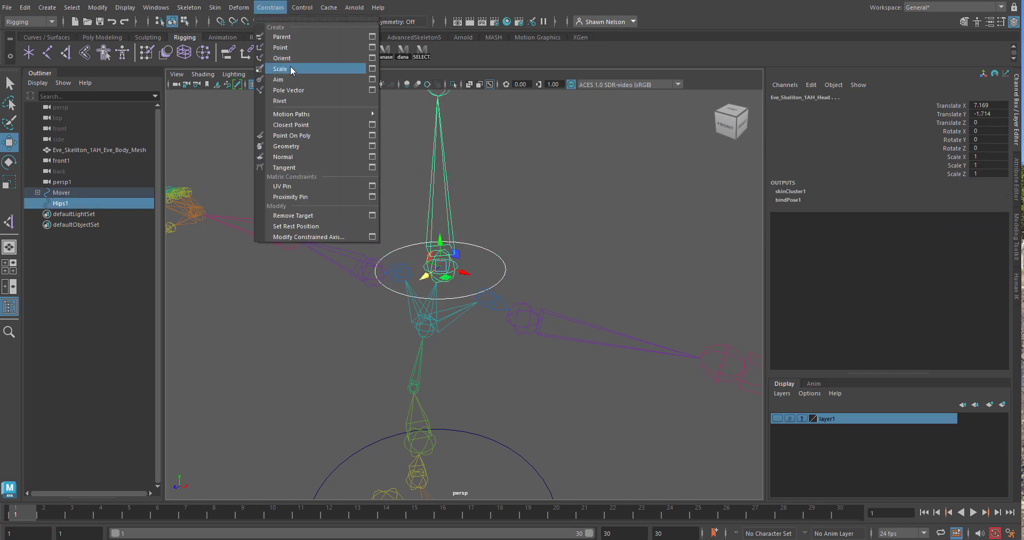
{"action": "left_click", "coordinate": [372, 58]}
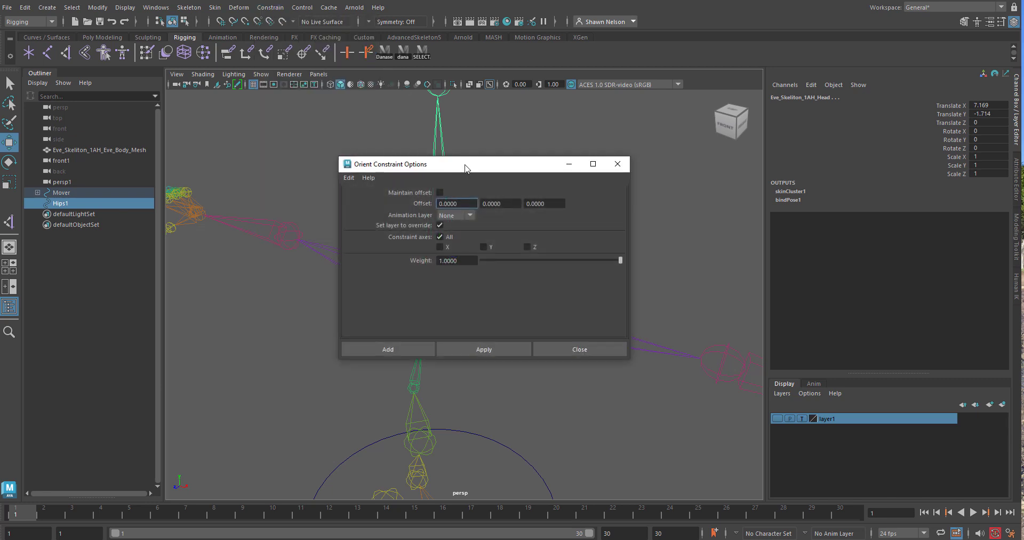
{"action": "left_click_drag", "start_coordinate": [469, 166], "coordinate": [726, 140]}
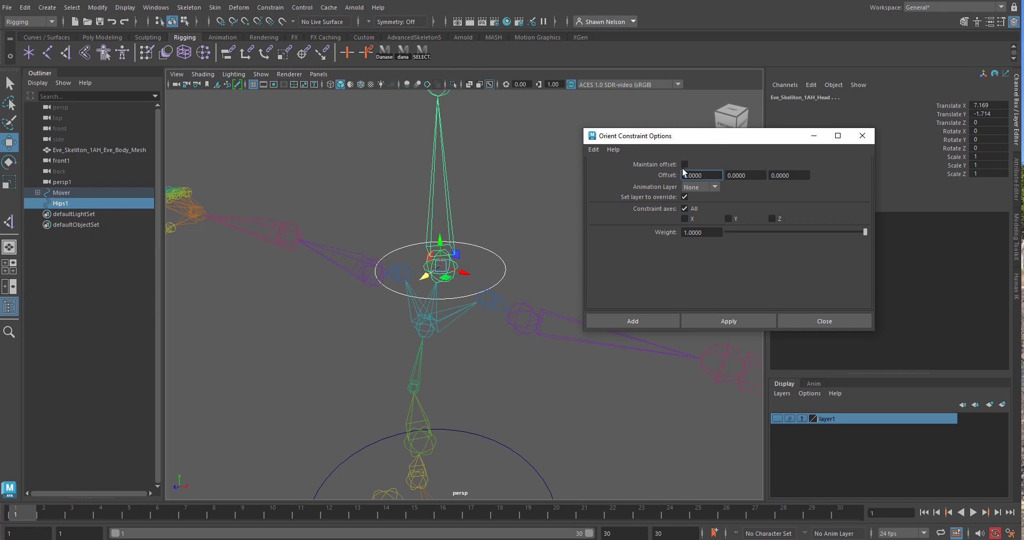
{"action": "left_click", "coordinate": [685, 164]}
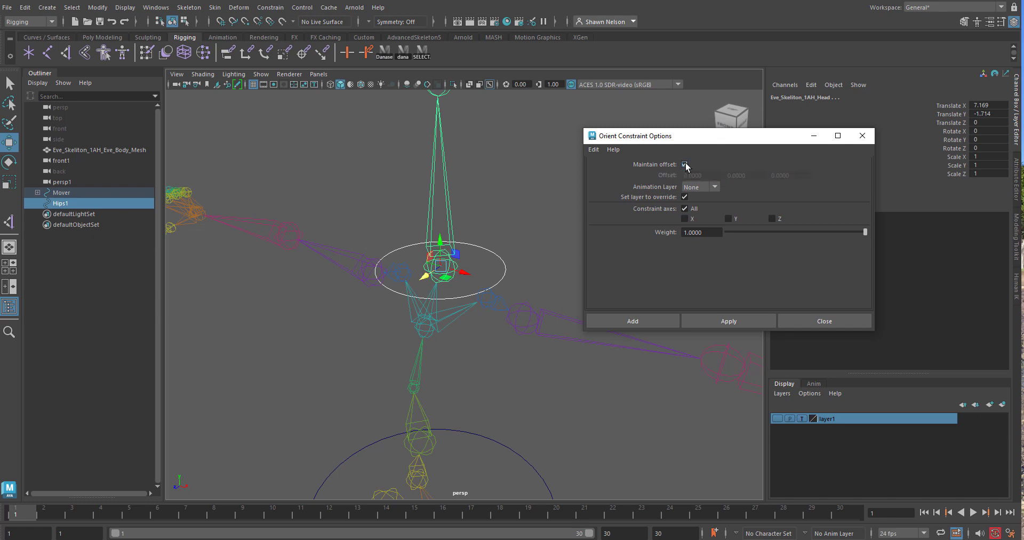
{"action": "left_click", "coordinate": [745, 321]}
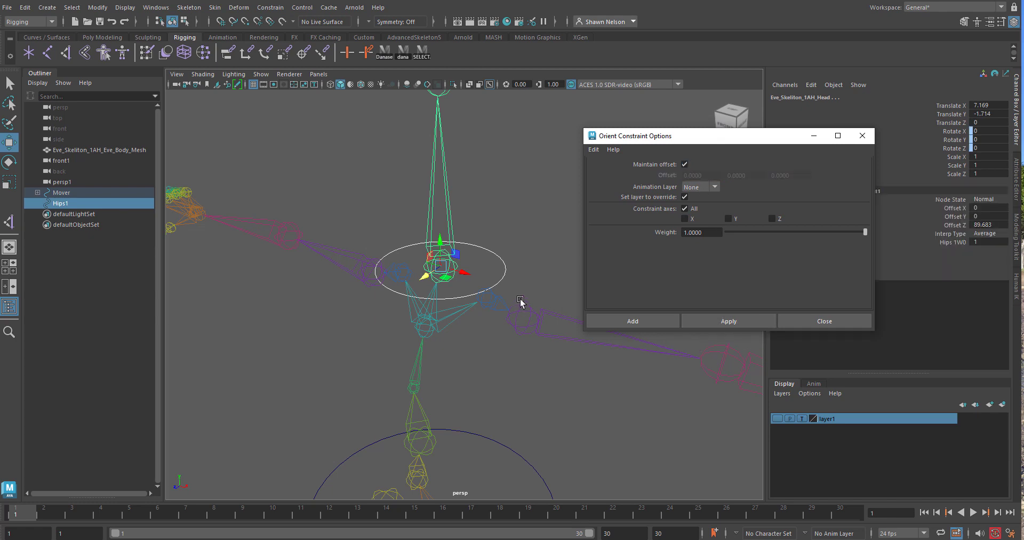
Show the body mesh on layer1, test-rotate the Hips1 circle at the neck, and close the orient constraint options
{"action": "left_click", "coordinate": [506, 267]}
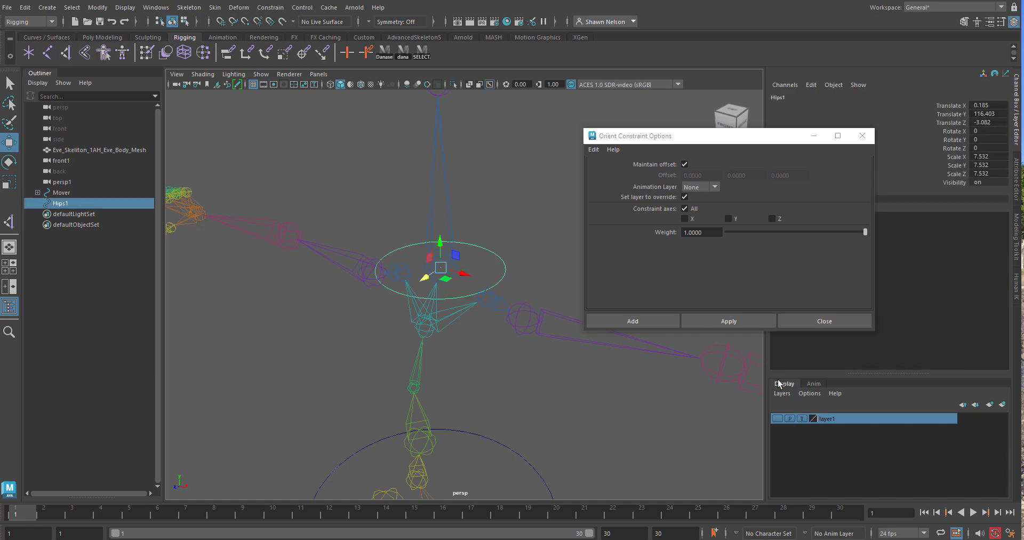
{"action": "left_click", "coordinate": [778, 419]}
{"action": "key", "text": "e"}
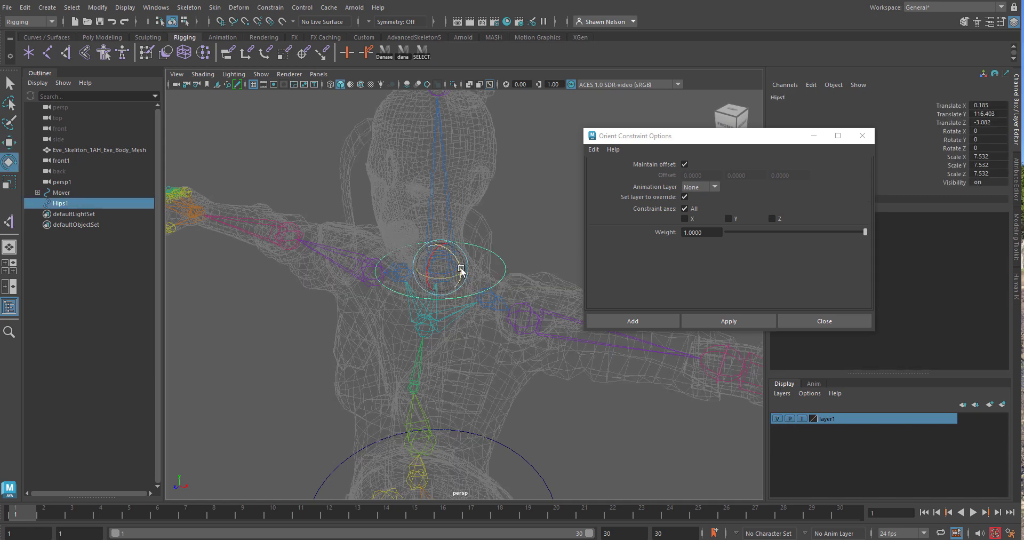
{"action": "left_click_drag", "start_coordinate": [451, 270], "coordinate": [534, 270]}
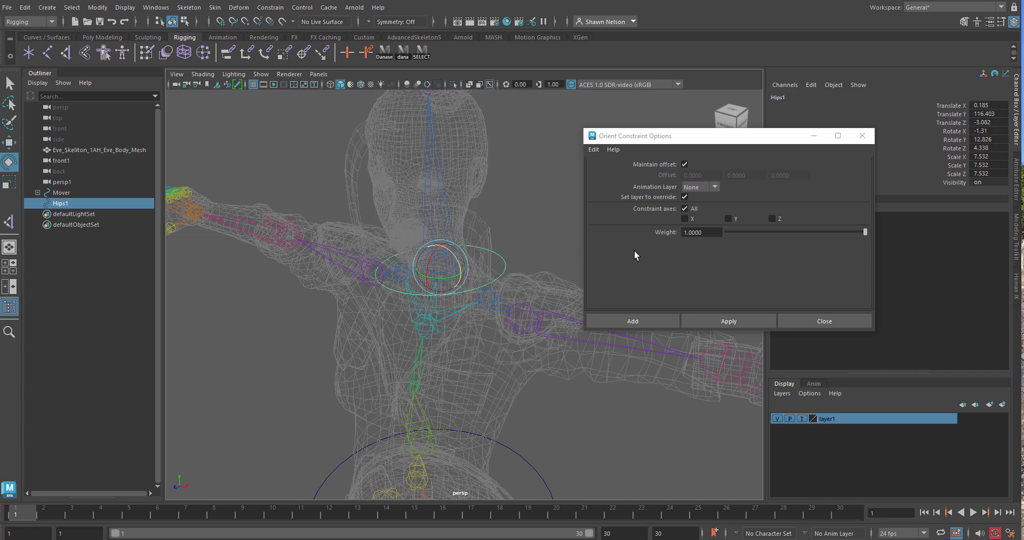
{"action": "left_click", "coordinate": [811, 323]}
{"action": "scroll", "coordinate": [587, 256], "scroll_direction": "down", "scroll_amount": 5}
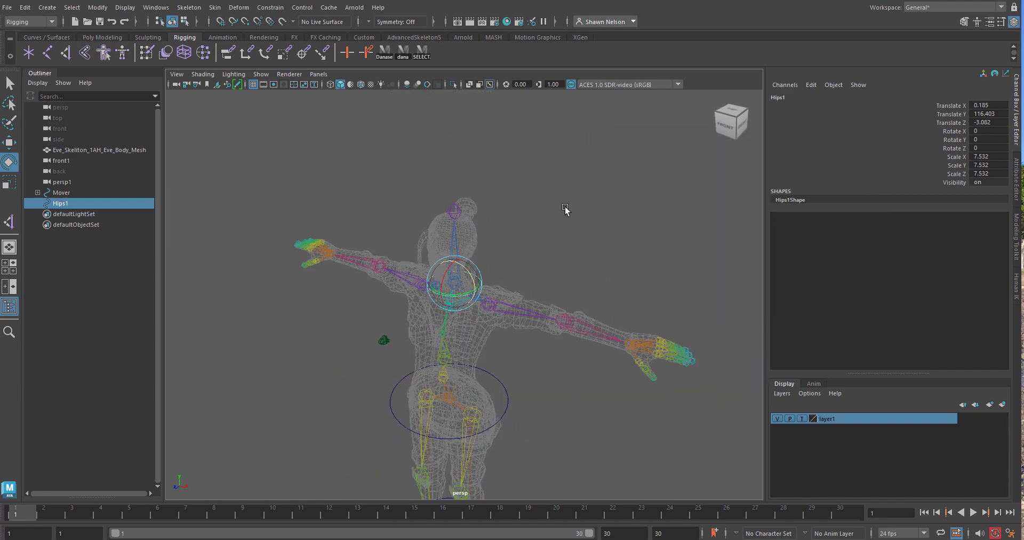
Parent the Hips1 circle at the neck under the Hips circle at the waist
{"action": "scroll", "coordinate": [549, 280], "scroll_direction": "up", "scroll_amount": 1}
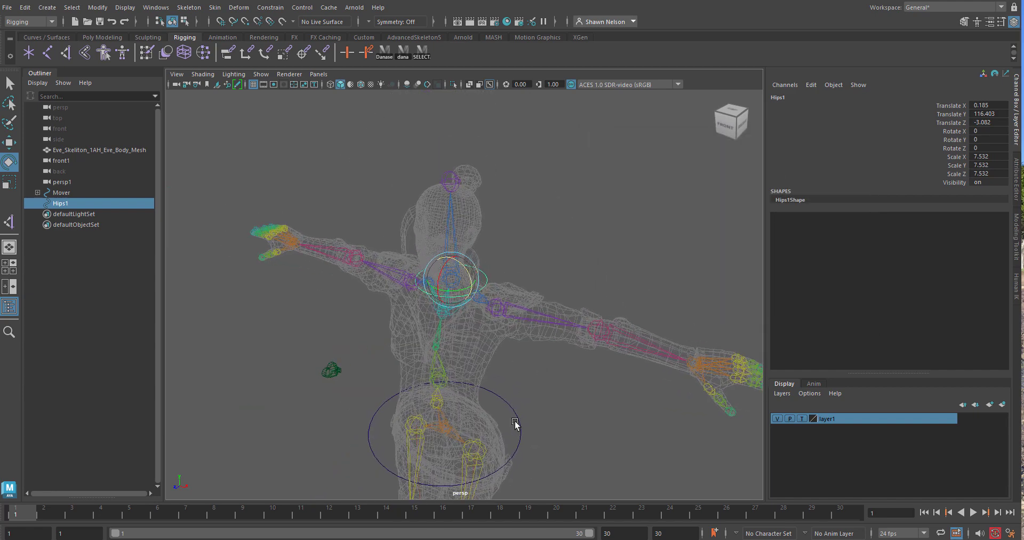
{"action": "scroll", "coordinate": [540, 425], "scroll_direction": "up", "scroll_amount": 1}
{"action": "left_click_drag", "start_coordinate": [541, 425], "coordinate": [539, 417], "text": "alt"}
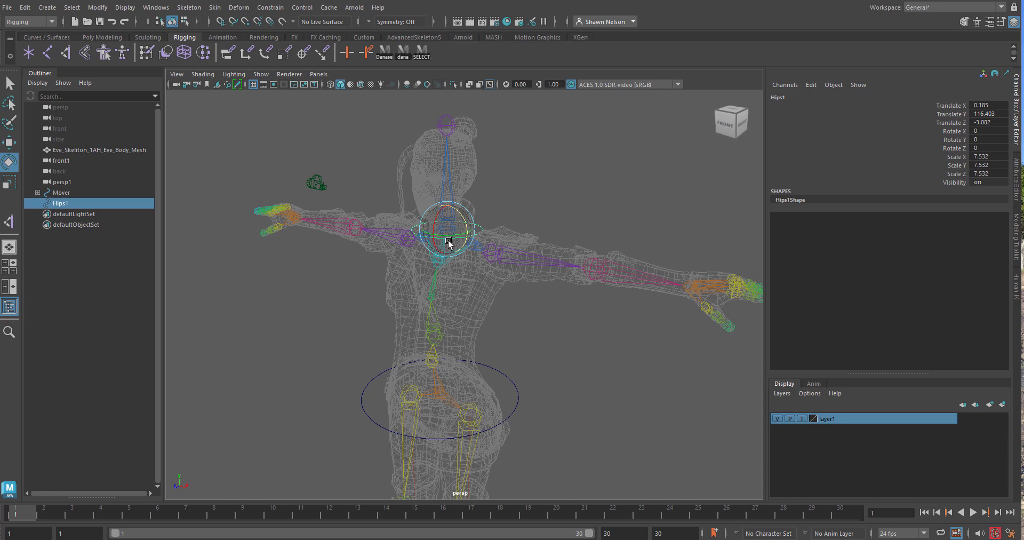
{"action": "right_click_drag", "start_coordinate": [507, 311], "coordinate": [516, 346], "text": "alt"}
{"action": "middle_click_drag", "start_coordinate": [516, 346], "coordinate": [540, 350], "text": "alt"}
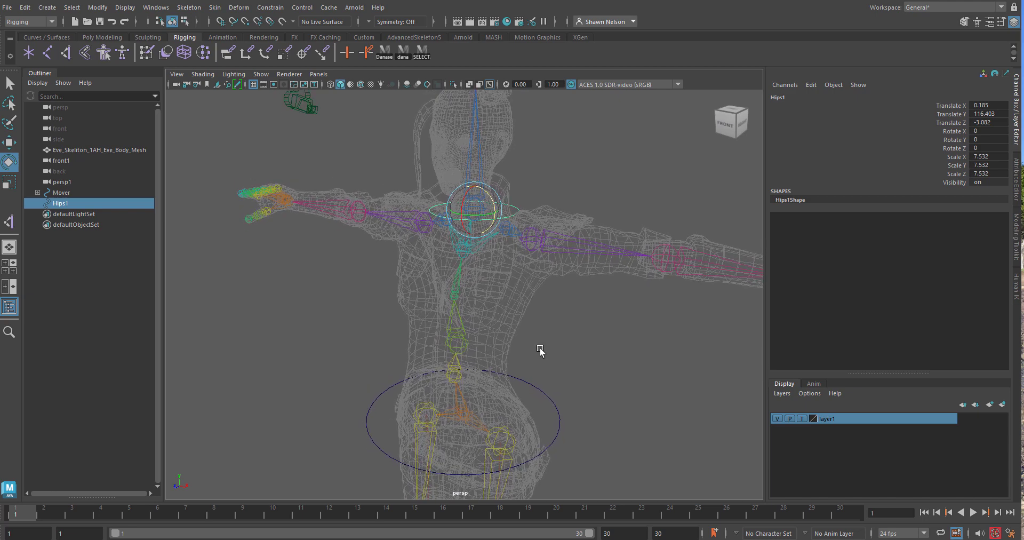
{"action": "left_click", "coordinate": [534, 385]}
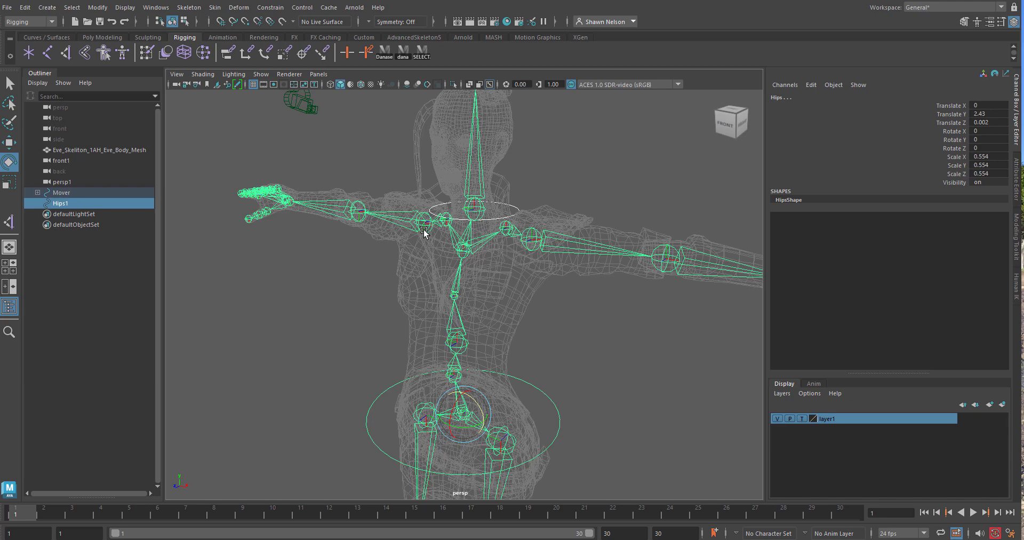
{"action": "left_click", "coordinate": [576, 378]}
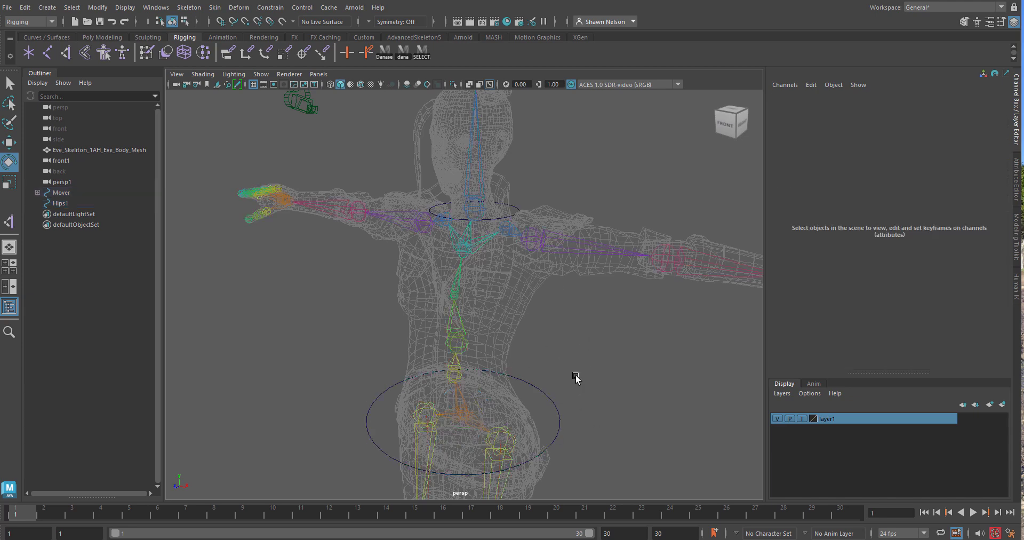
{"action": "left_click", "coordinate": [518, 210]}
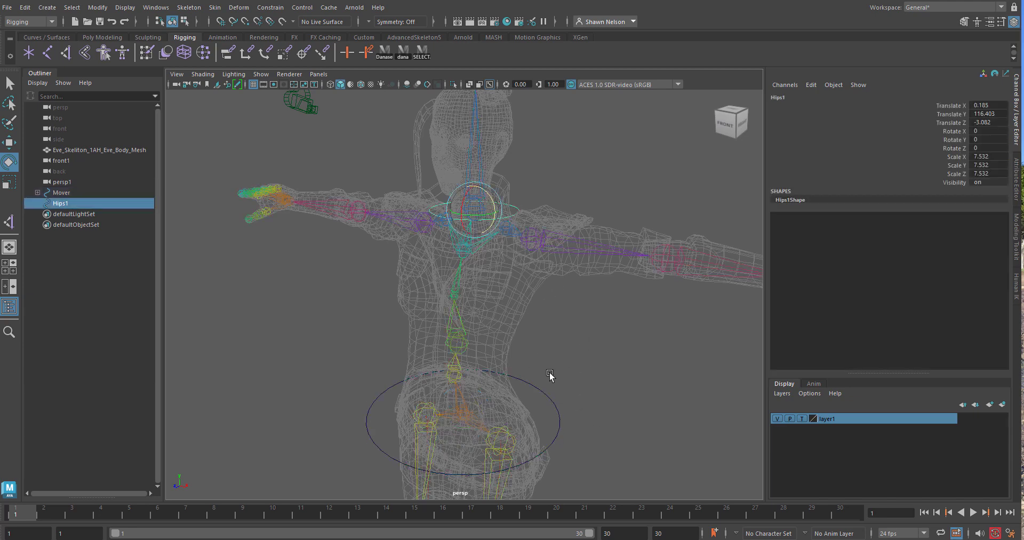
{"action": "left_click", "coordinate": [538, 408]}
{"action": "left_click", "coordinate": [580, 390]}
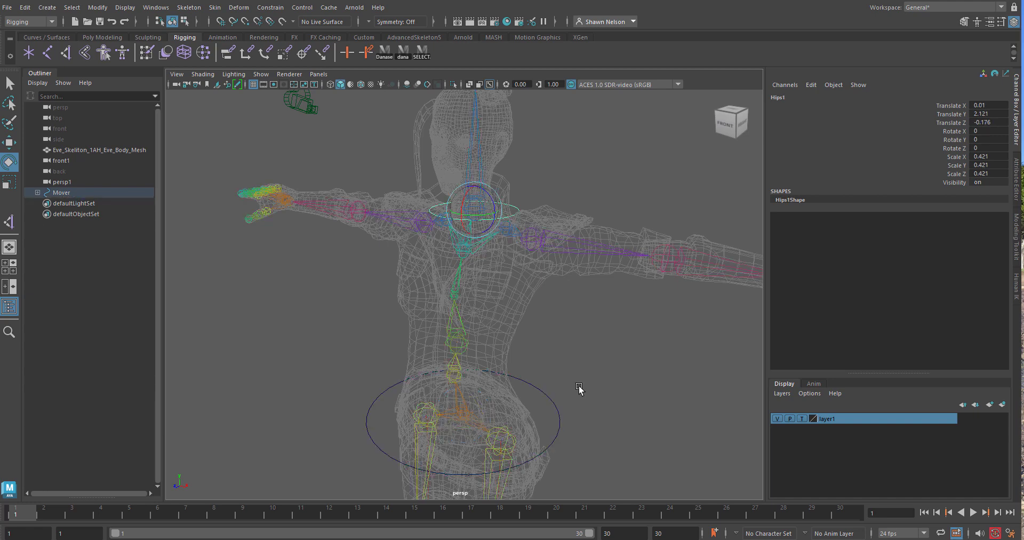
Switch the viewport to shaded display and set layer1 to Reference display
{"action": "left_click", "coordinate": [548, 404]}
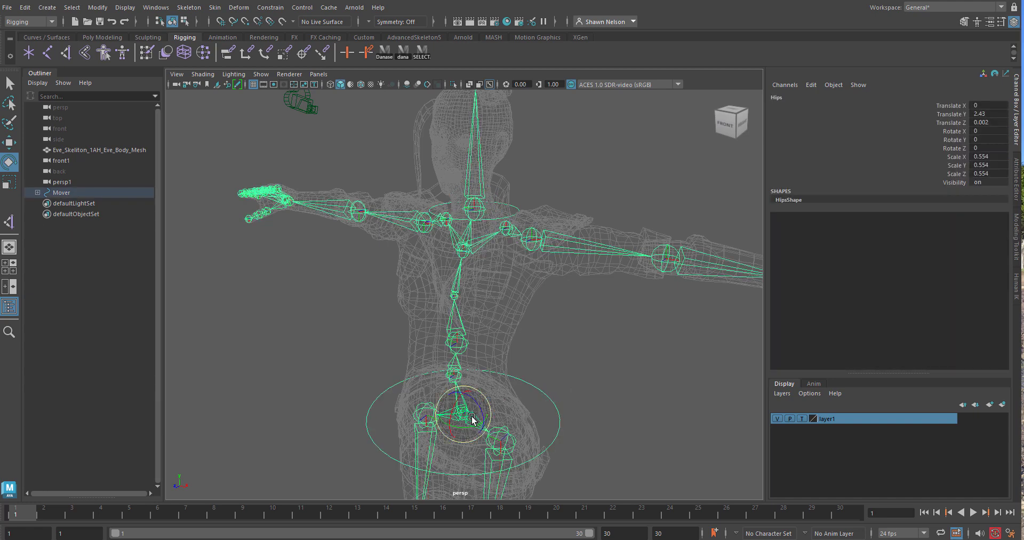
{"action": "key", "text": "5"}
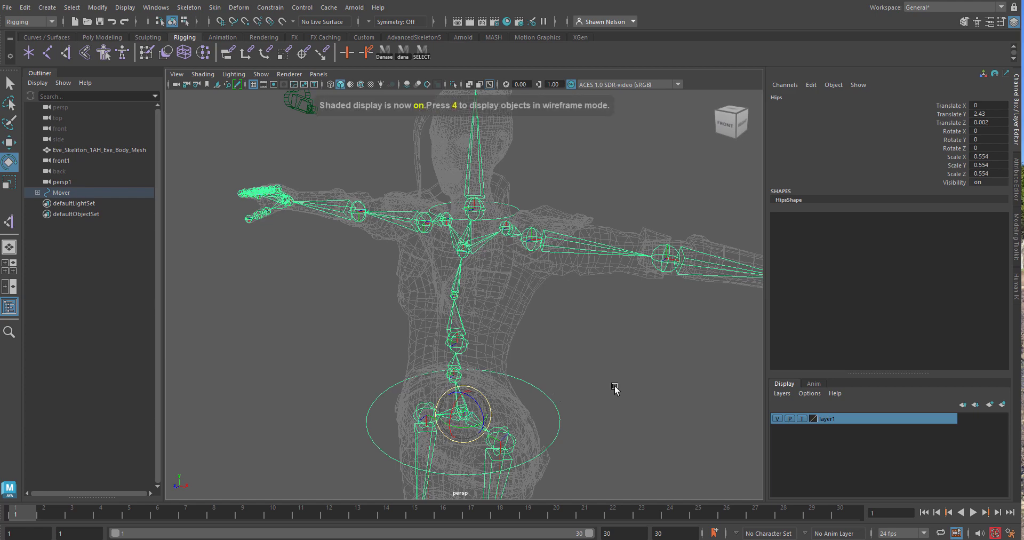
{"action": "left_click", "coordinate": [801, 419]}
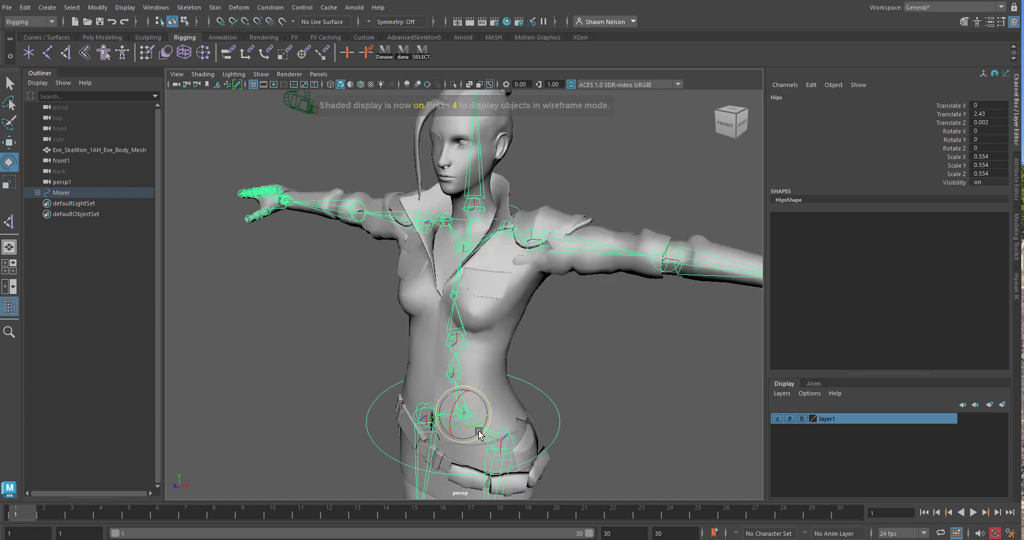
Test-rotate the Hips1 neck circle to Rotate Y -16.084 and the Hips circle to Rotate Y -7.923, undoing each rotation
{"action": "mouse_move", "coordinate": [467, 431]}
{"action": "left_mouse_down"}
{"action": "mouse_move", "coordinate": [458, 426]}
{"action": "mouse_move", "coordinate": [480, 424]}
{"action": "mouse_move", "coordinate": [467, 431]}
{"action": "left_mouse_up"}
{"action": "key", "text": "ctrl+z"}
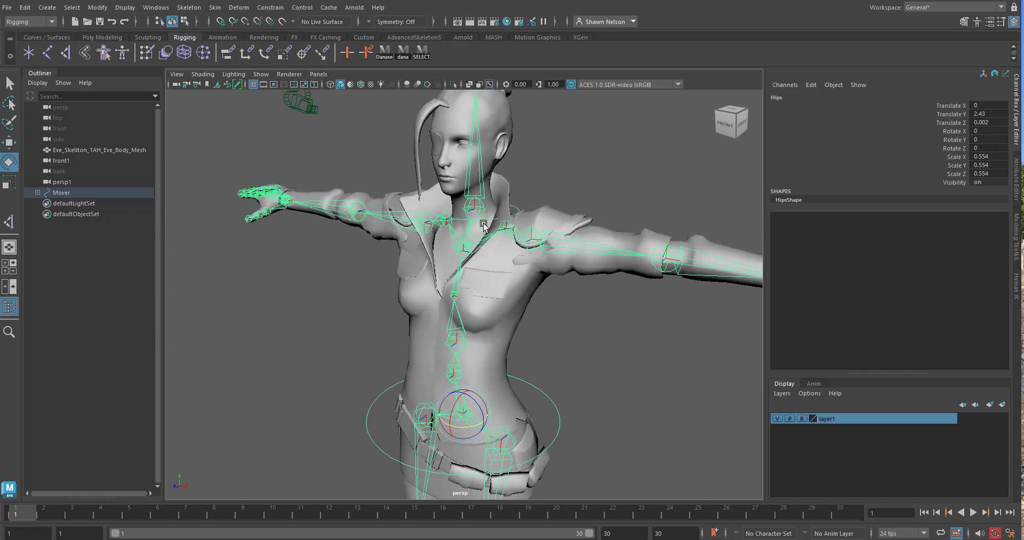
{"action": "left_click", "coordinate": [486, 219]}
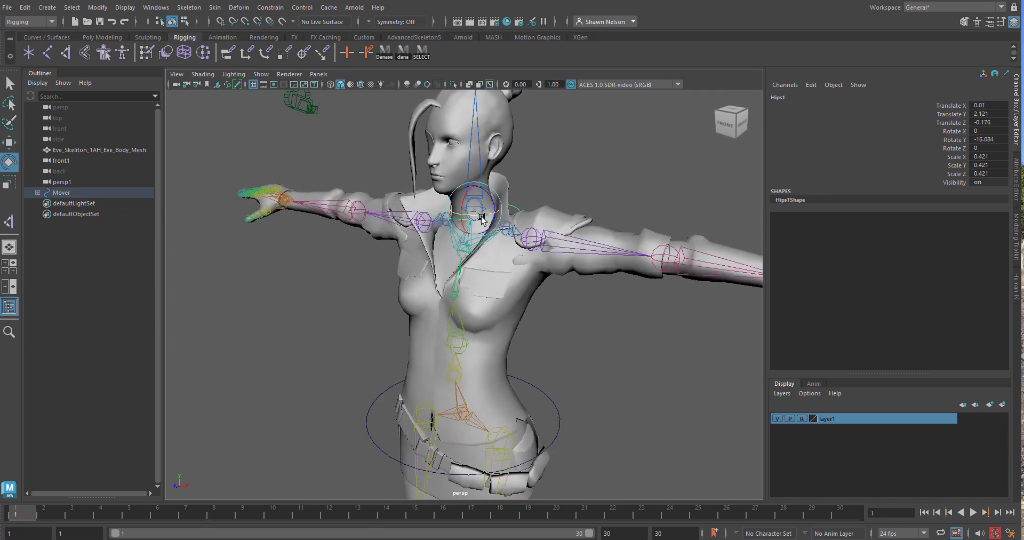
{"action": "key", "text": "ctrl+z"}
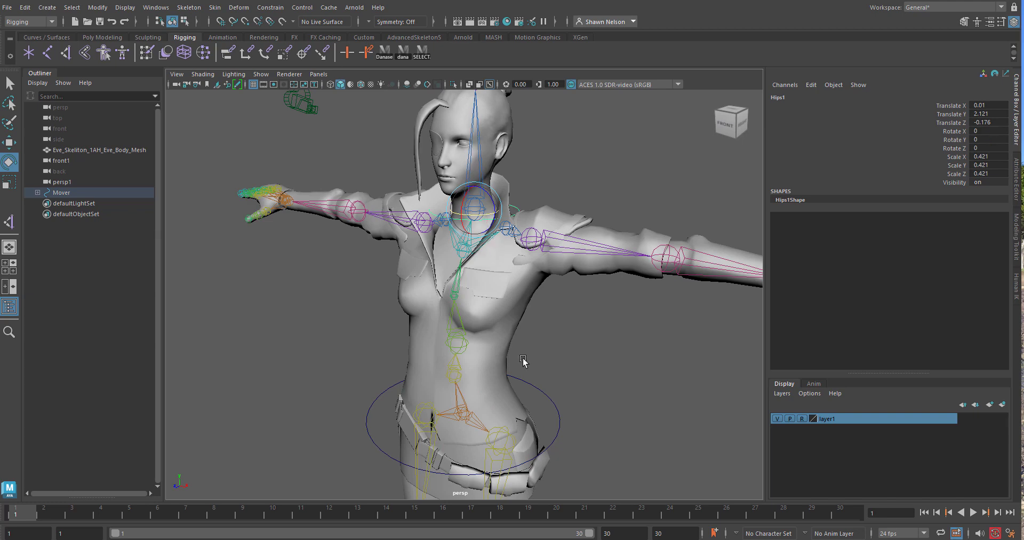
{"action": "left_click", "coordinate": [545, 399]}
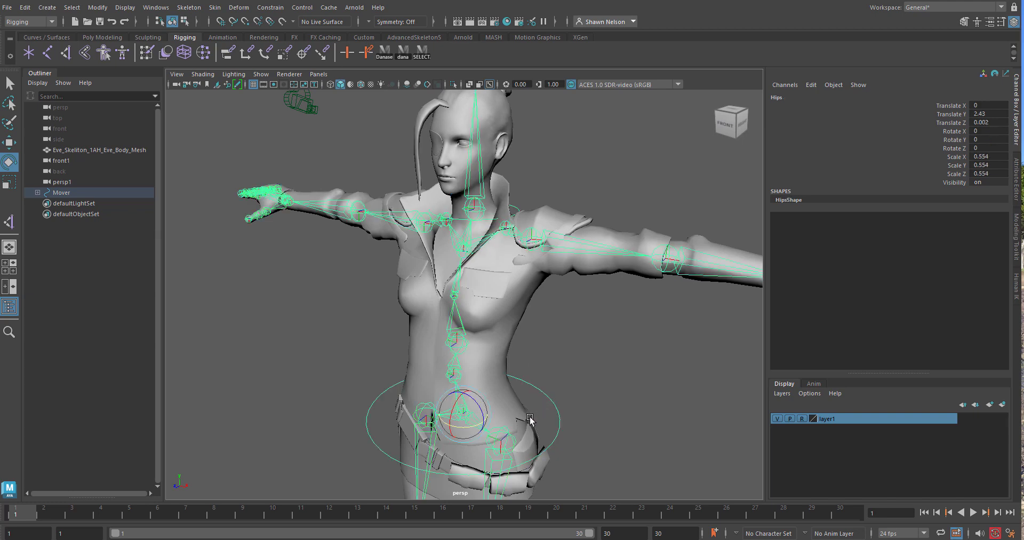
{"action": "left_click_drag", "start_coordinate": [465, 429], "coordinate": [469, 428]}
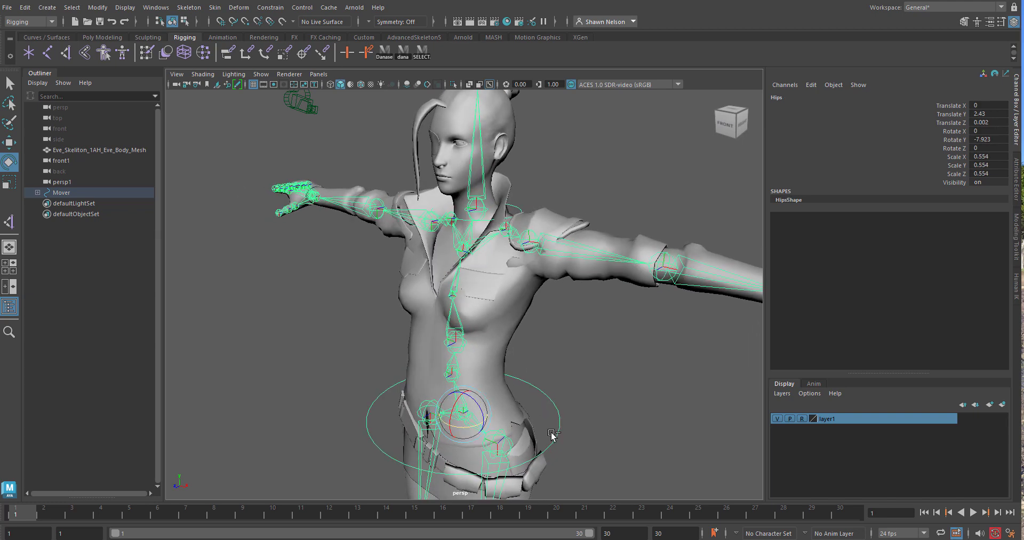
{"action": "key", "text": "ctrl+z"}
Test the Hips control by lowering the body to Translate Y 2.357, then deselect it
{"action": "right_click_drag", "start_coordinate": [602, 435], "coordinate": [544, 354], "text": "alt"}
{"action": "key", "text": "w"}
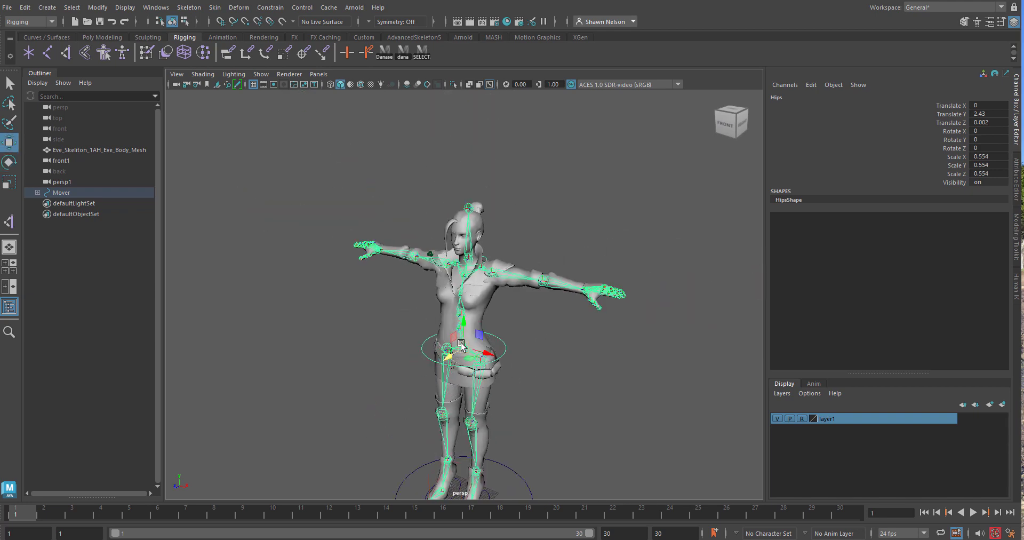
{"action": "mouse_move", "coordinate": [465, 325]}
{"action": "left_mouse_down"}
{"action": "mouse_move", "coordinate": [462, 300]}
{"action": "mouse_move", "coordinate": [469, 349]}
{"action": "mouse_move", "coordinate": [479, 330]}
{"action": "left_mouse_up"}
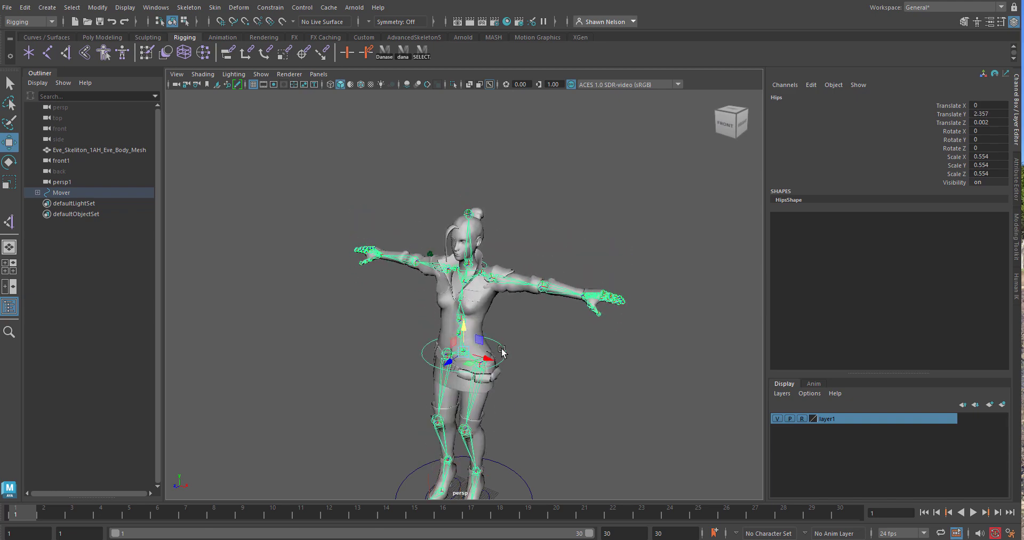
{"action": "left_click", "coordinate": [547, 356]}
Locate and select the Wrist_R joint at the end of the forearm
{"action": "right_click_drag", "start_coordinate": [529, 313], "coordinate": [557, 358], "text": "alt"}
{"action": "mouse_move", "coordinate": [570, 354]}
{"action": "middle_mouse_down", "text": "alt"}
{"action": "mouse_move", "coordinate": [532, 287]}
{"action": "mouse_move", "coordinate": [553, 361]}
{"action": "middle_mouse_up", "text": "alt"}
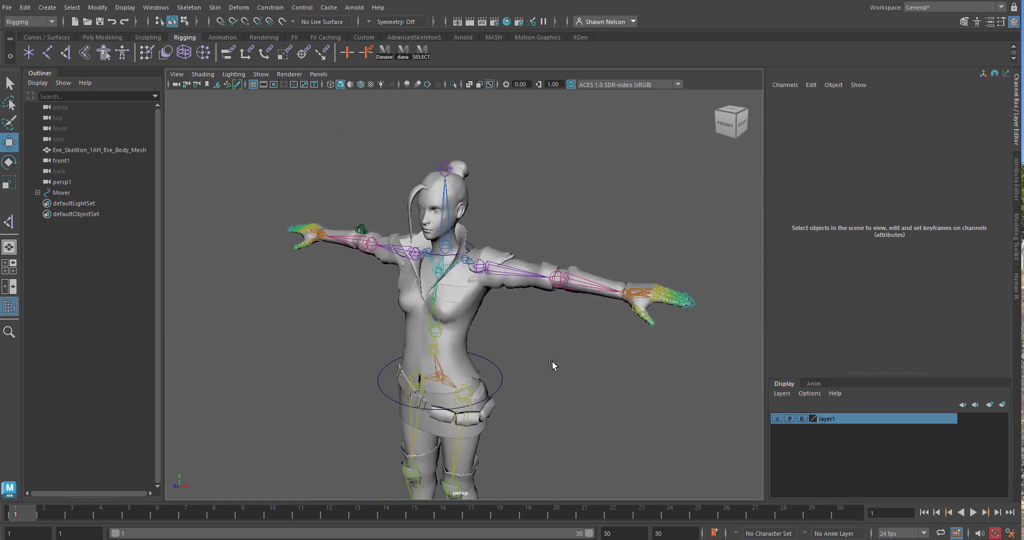
{"action": "left_click_drag", "start_coordinate": [523, 421], "coordinate": [532, 410], "text": "alt"}
{"action": "right_click_drag", "start_coordinate": [539, 433], "coordinate": [497, 379], "text": "alt"}
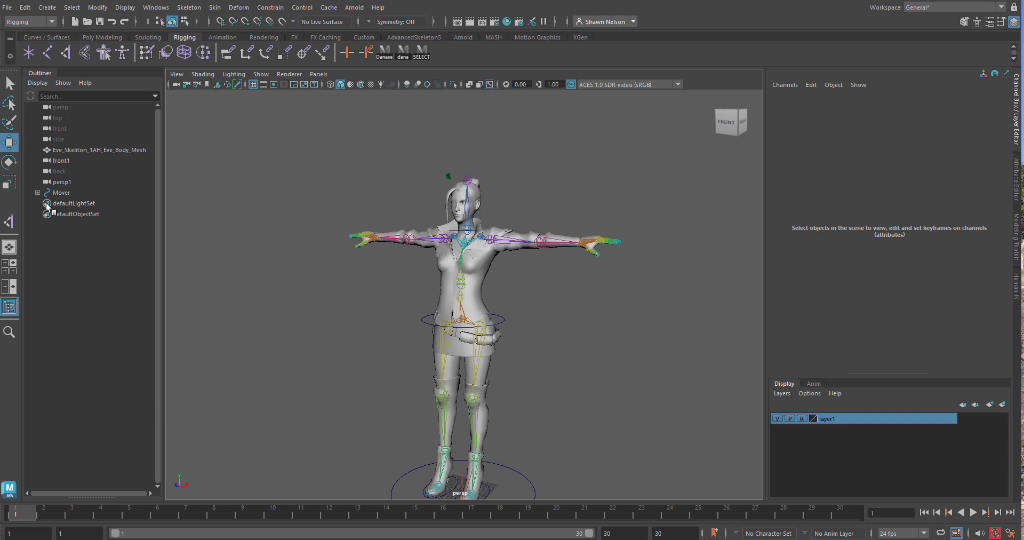
{"action": "scroll", "coordinate": [514, 286], "scroll_direction": "up", "scroll_amount": 5}
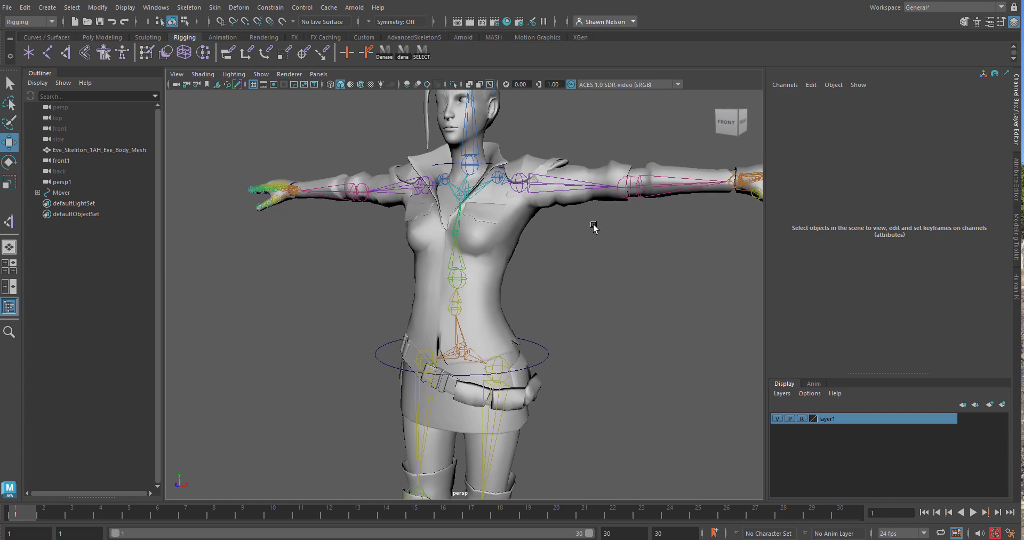
{"action": "scroll", "coordinate": [500, 282], "scroll_direction": "up", "scroll_amount": 5}
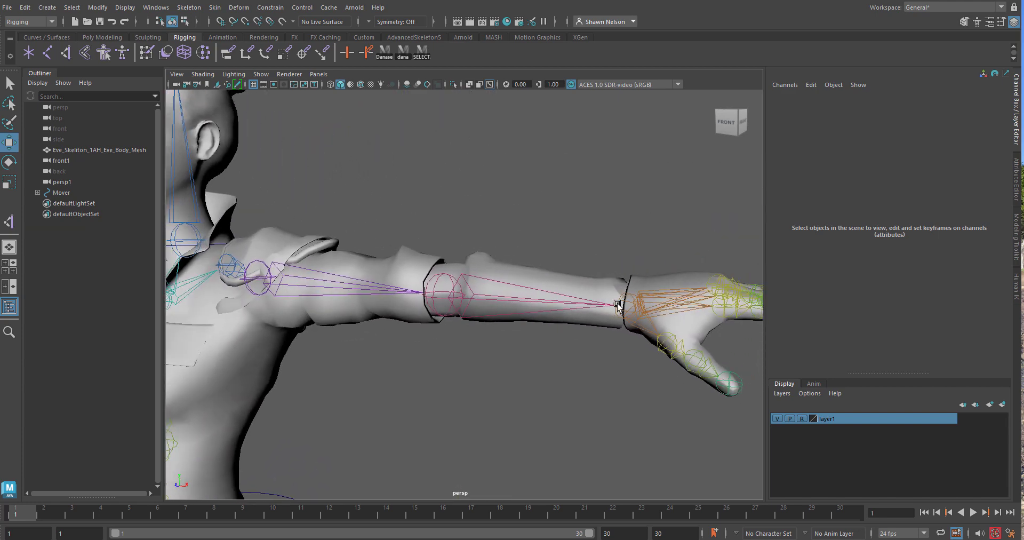
{"action": "left_click", "coordinate": [618, 308]}
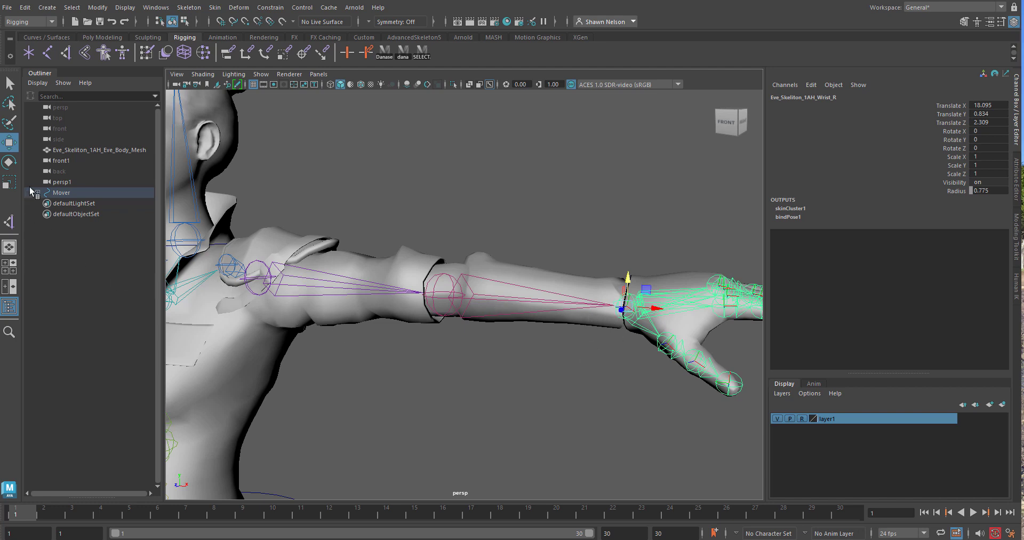
Try to create an IK handle on the arm starting at the Shoulder_R joint
{"action": "left_click", "coordinate": [8, 221]}
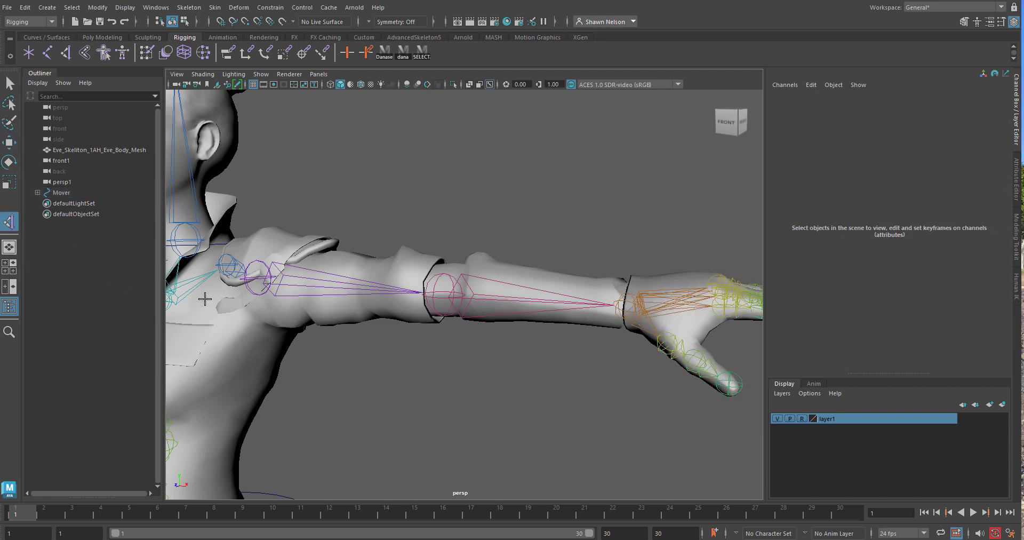
{"action": "left_click", "coordinate": [253, 262]}
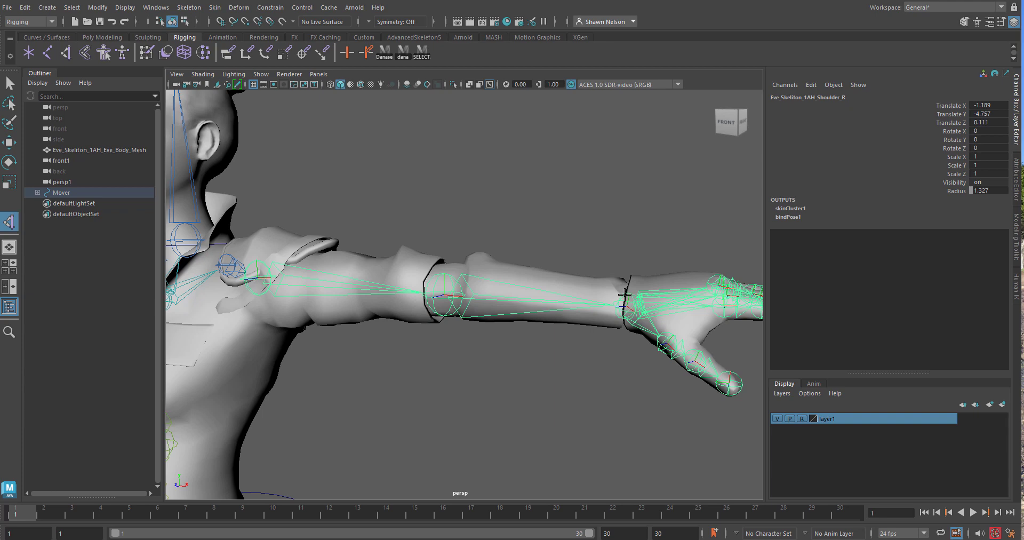
{"action": "left_click_drag", "start_coordinate": [168, 258], "coordinate": [454, 358], "text": "alt"}
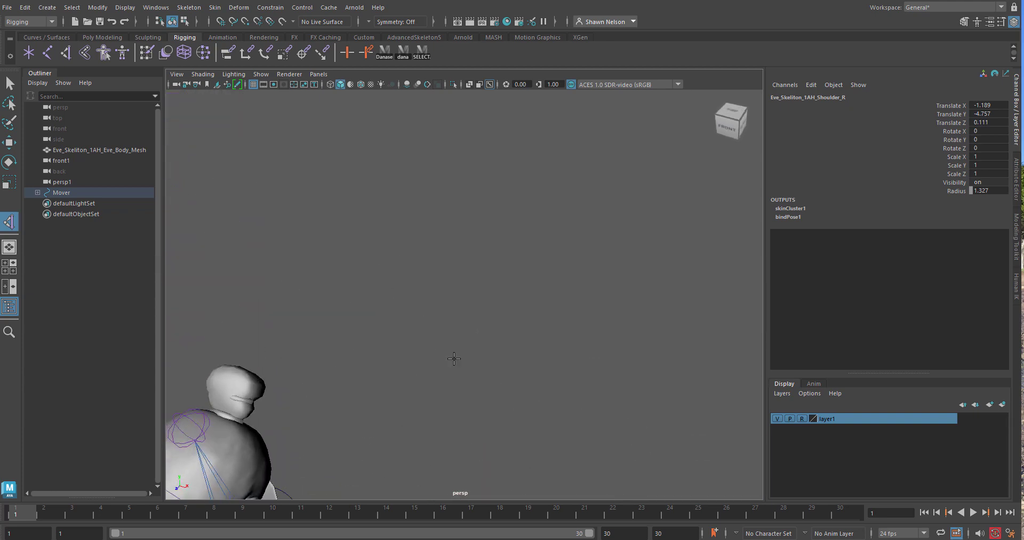
{"action": "middle_click_drag", "start_coordinate": [470, 330], "coordinate": [474, 325], "text": "alt"}
{"action": "scroll", "coordinate": [467, 325], "scroll_direction": "up", "scroll_amount": 3}
{"action": "key", "text": "f"}
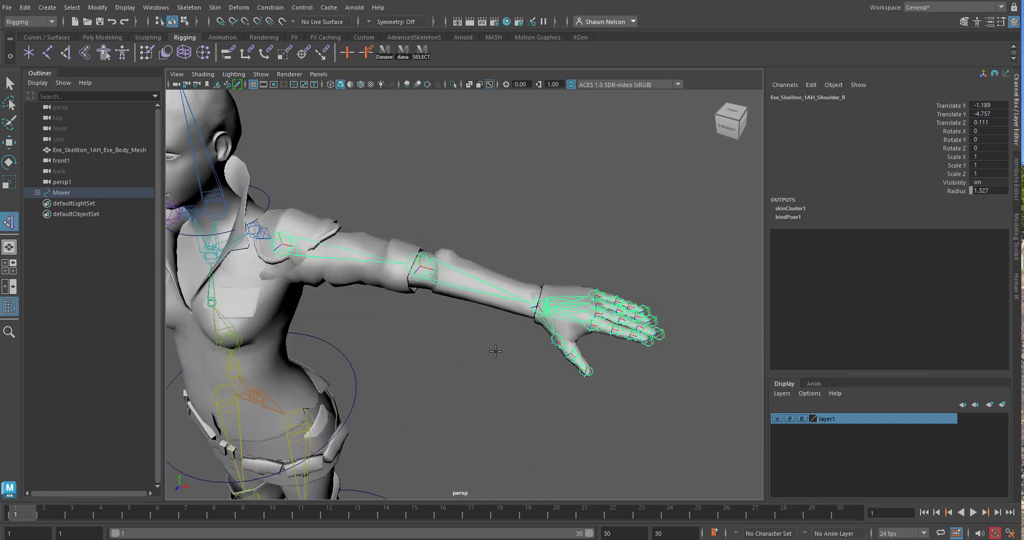
{"action": "left_click_drag", "start_coordinate": [479, 312], "coordinate": [384, 322], "text": "alt"}
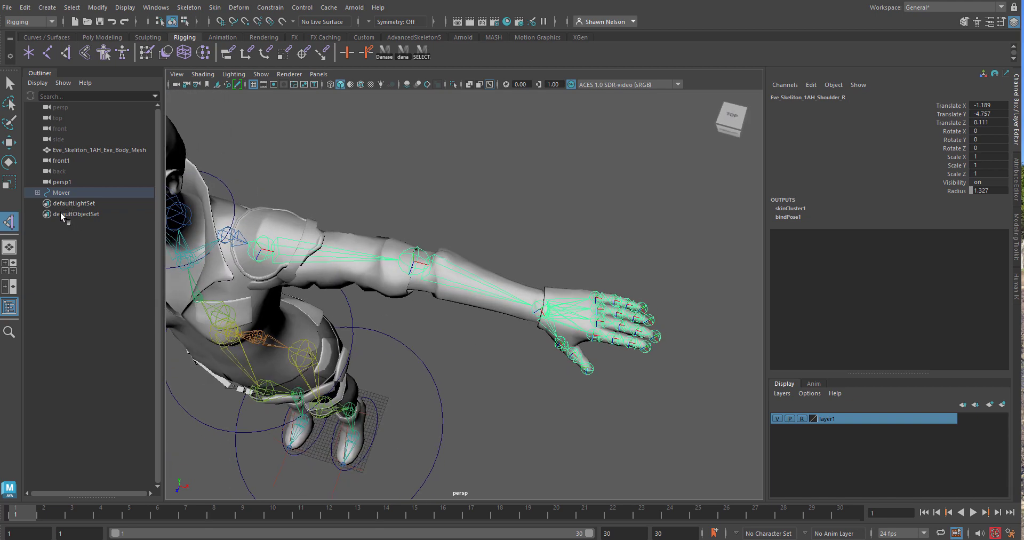
{"action": "left_click", "coordinate": [9, 82]}
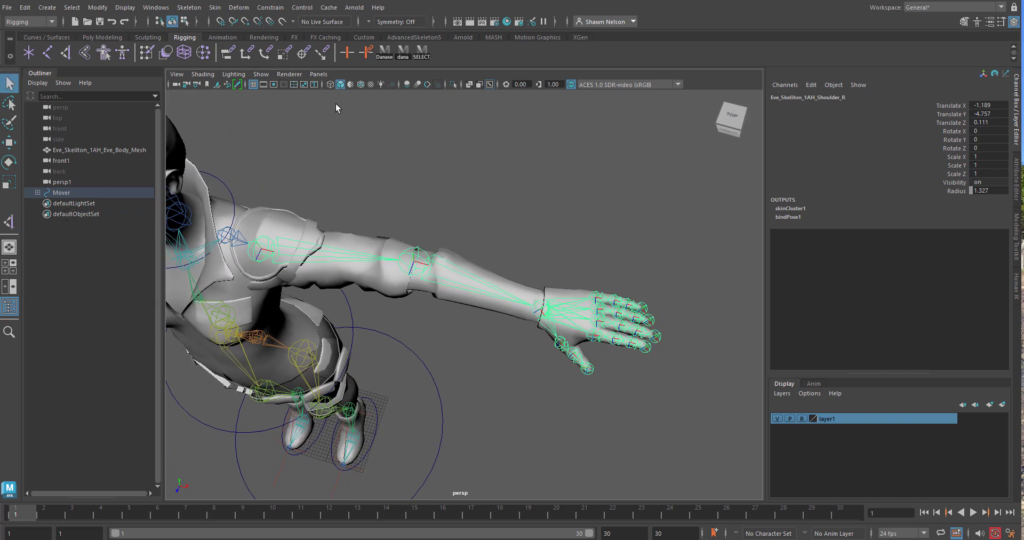
Create an IK handle running from the Shoulder_R joint to the wrist joint of the same arm
{"action": "left_click", "coordinate": [262, 75]}
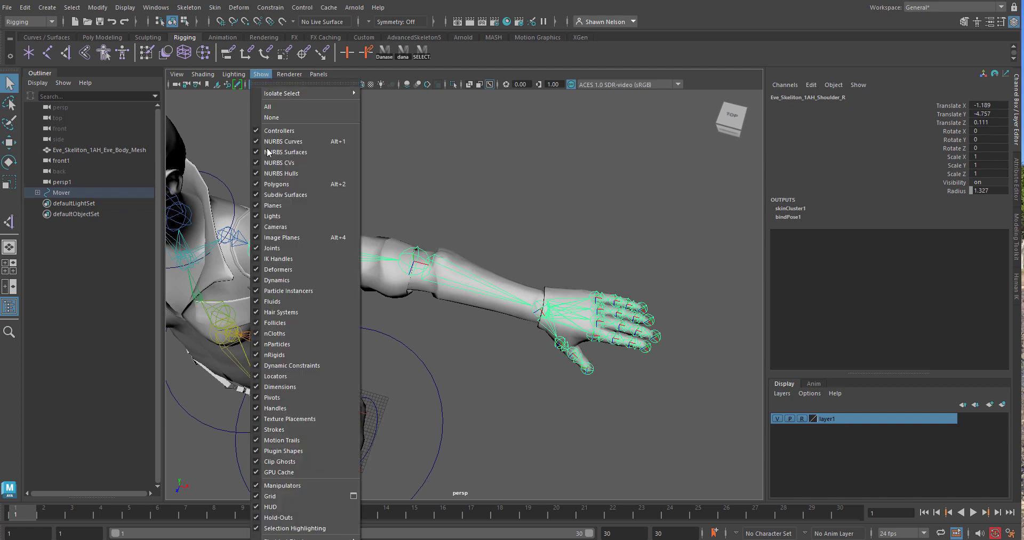
{"action": "left_click", "coordinate": [274, 408]}
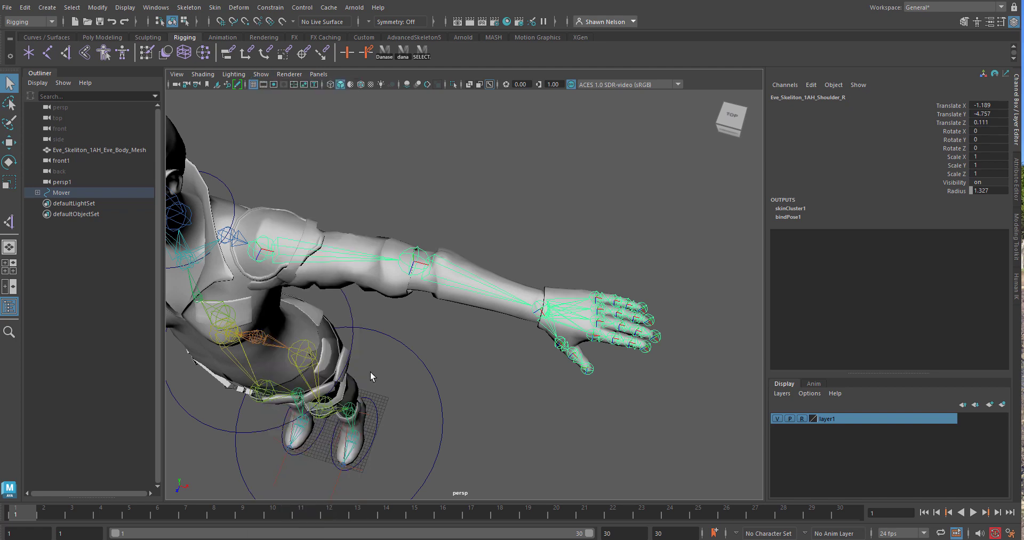
{"action": "left_click", "coordinate": [10, 222]}
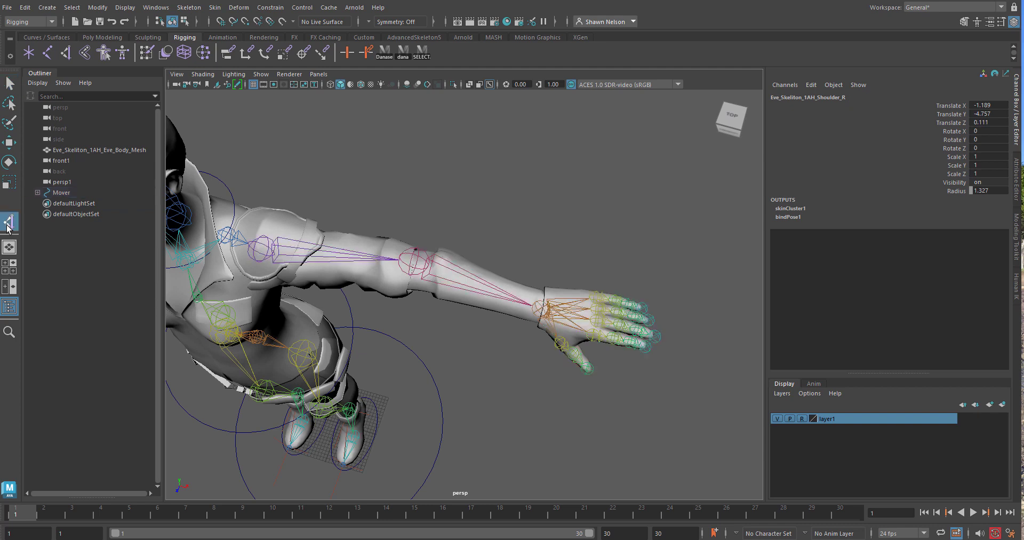
{"action": "left_click", "coordinate": [257, 240]}
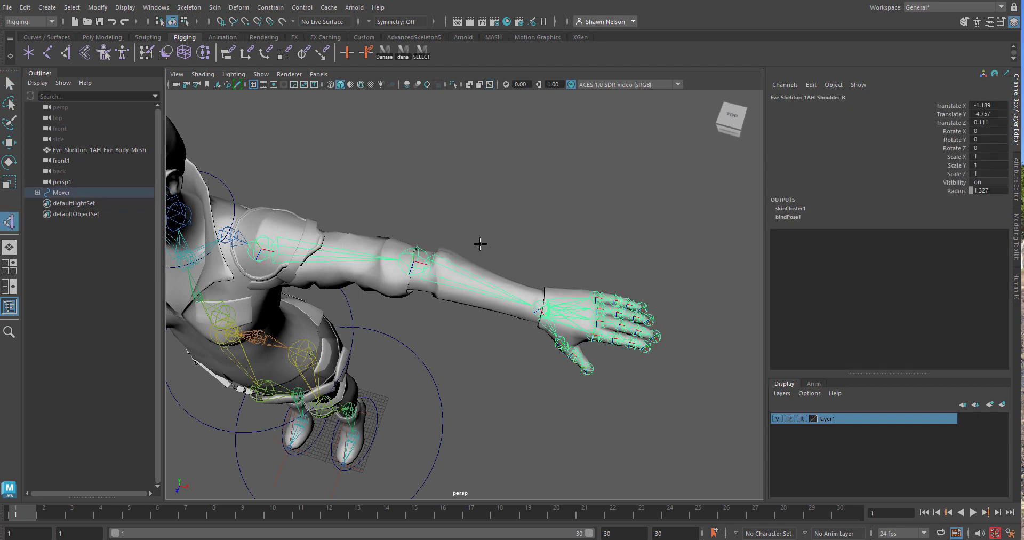
{"action": "left_click", "coordinate": [538, 301]}
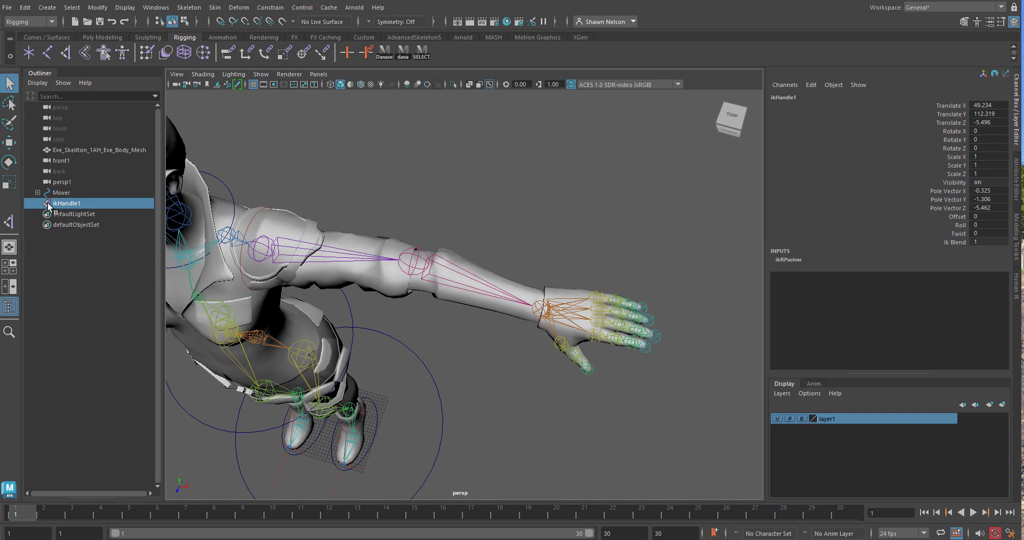
Test the new IK handle by moving it at the wrist, and undo the move
{"action": "key", "text": "w"}
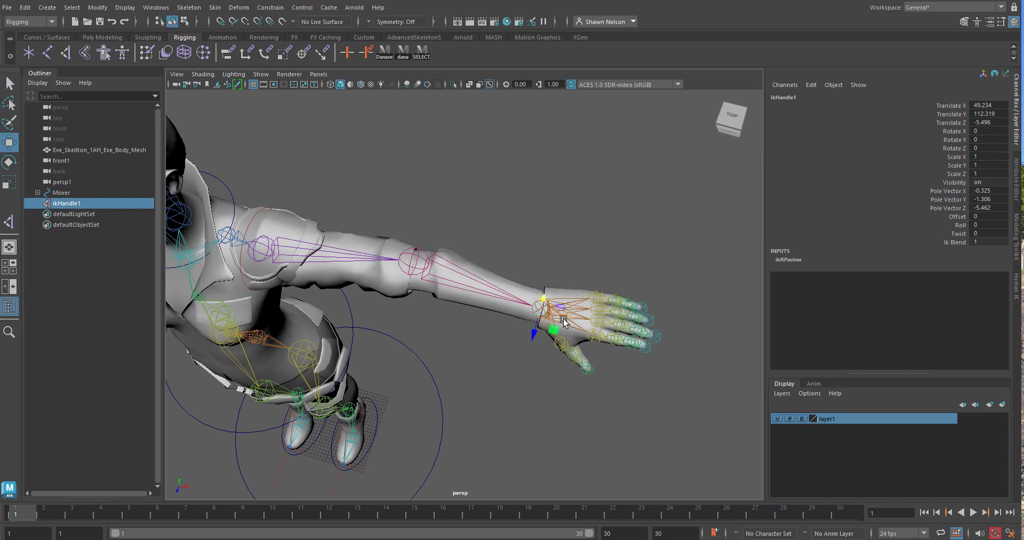
{"action": "left_click_drag", "start_coordinate": [564, 315], "coordinate": [534, 302]}
{"action": "key", "text": "ctrl+z"}
{"action": "left_click_drag", "start_coordinate": [498, 350], "coordinate": [497, 331], "text": "alt"}
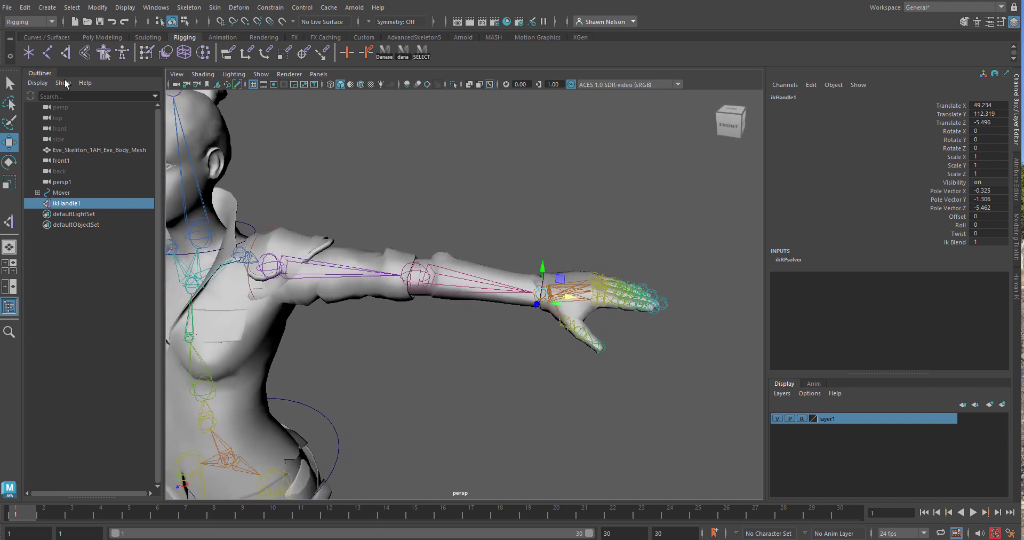
{"action": "right_click_drag", "start_coordinate": [465, 350], "coordinate": [439, 293], "text": "alt"}
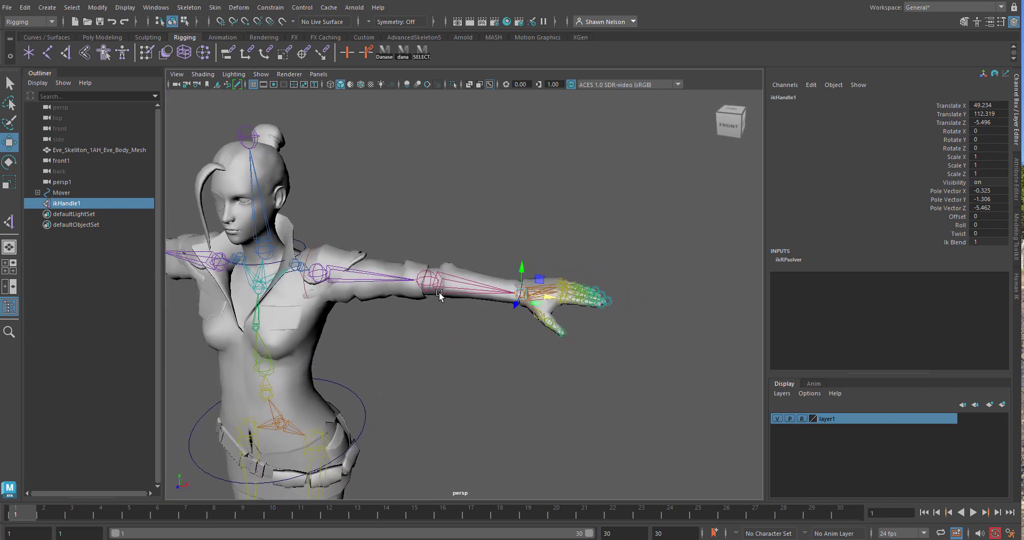
{"action": "left_click_drag", "start_coordinate": [459, 350], "coordinate": [449, 356], "text": "alt"}
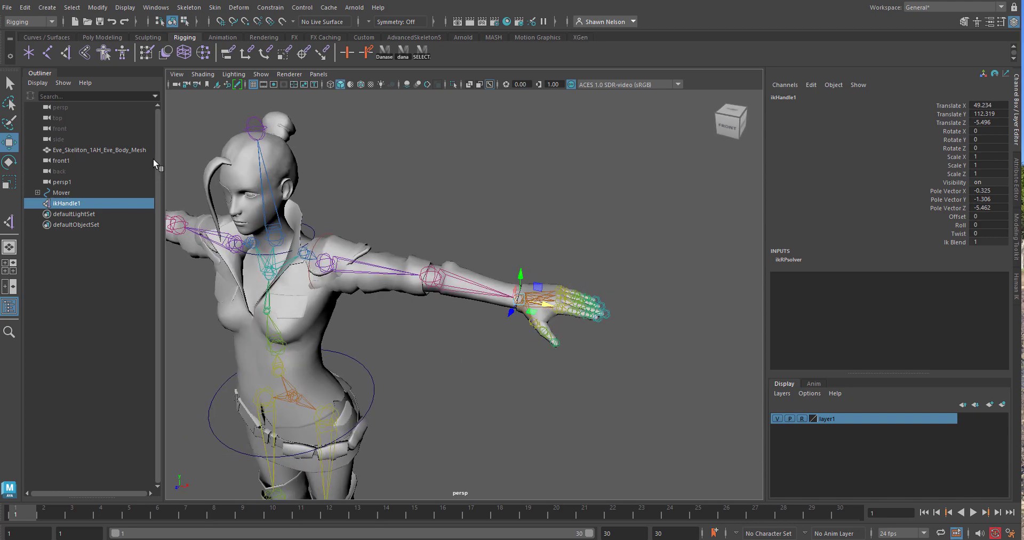
Create a NURBS circle beside the character at Translate X 42.817, scaled to 4.789 and turned to Rotate Z -83.503
{"action": "left_click", "coordinate": [32, 37]}
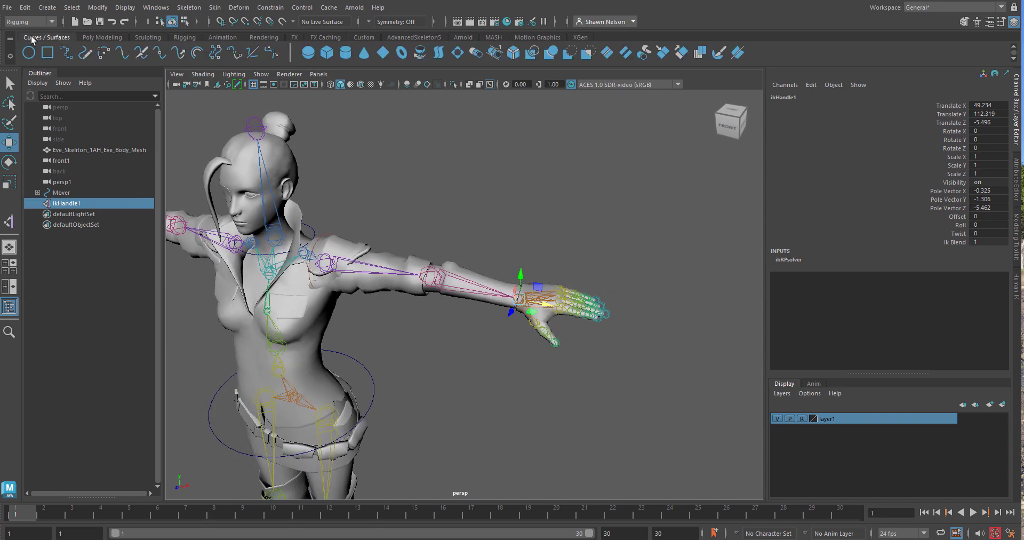
{"action": "left_click", "coordinate": [29, 53]}
{"action": "scroll", "coordinate": [464, 405], "scroll_direction": "down", "scroll_amount": 5}
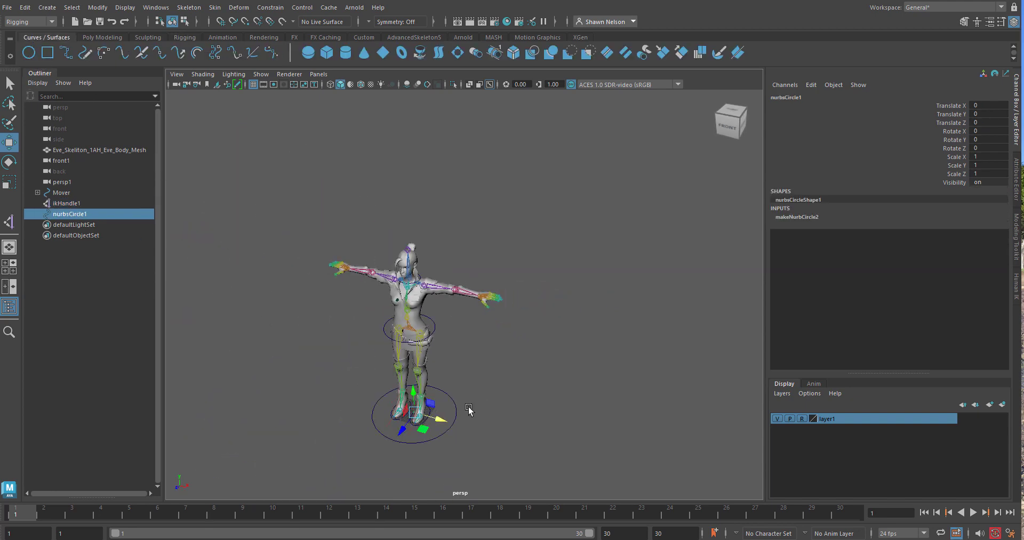
{"action": "left_click_drag", "start_coordinate": [441, 419], "coordinate": [496, 440]}
{"action": "key", "text": "r"}
{"action": "key", "text": "e"}
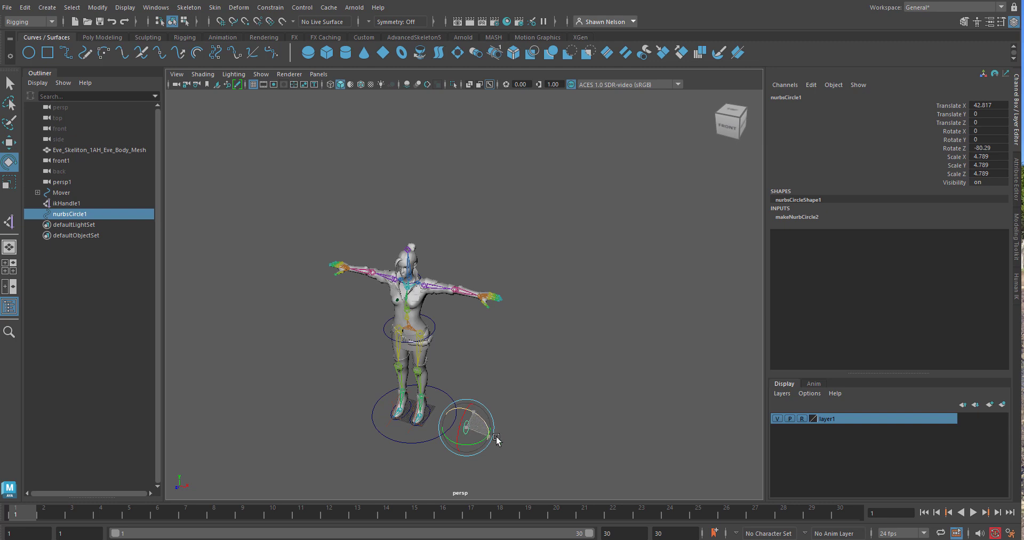
{"action": "key", "text": "w"}
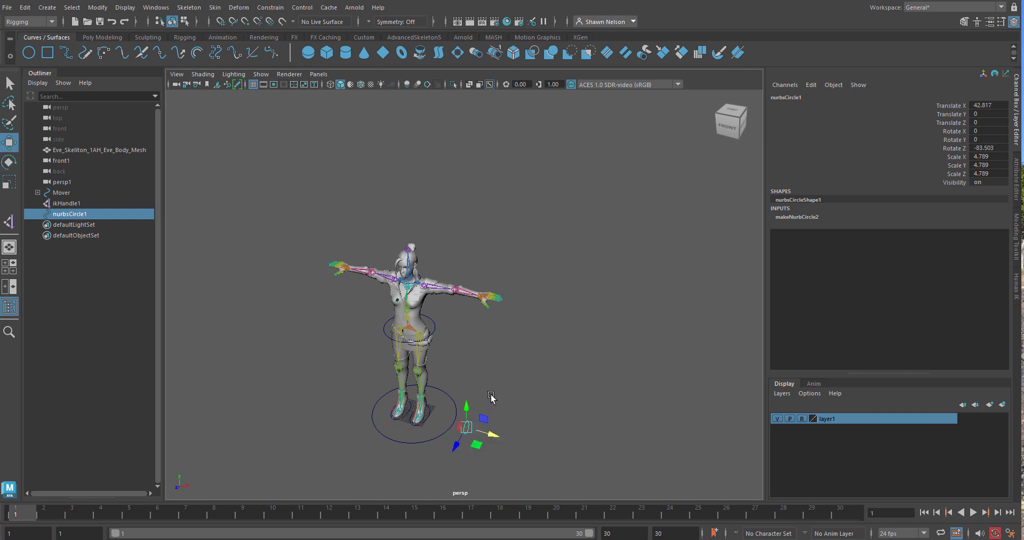
Move the new circle onto the IK handle's wrist at about Translate X 49.51, Y 115.71, Z -5.948
{"action": "left_click_drag", "start_coordinate": [459, 405], "coordinate": [457, 271]}
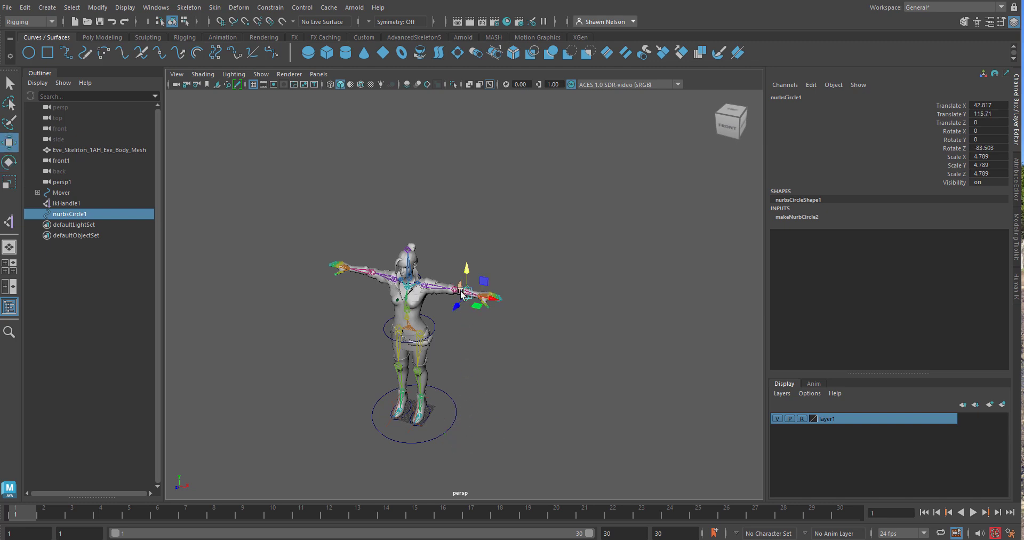
{"action": "key", "text": "f"}
{"action": "left_click_drag", "start_coordinate": [494, 301], "coordinate": [613, 333]}
{"action": "key", "text": "space"}
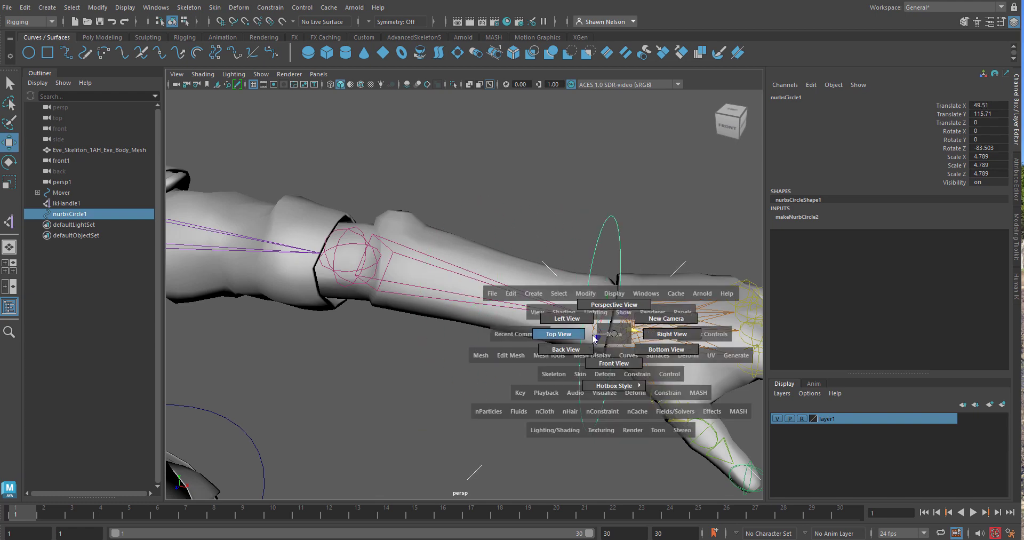
{"action": "left_click", "coordinate": [559, 339]}
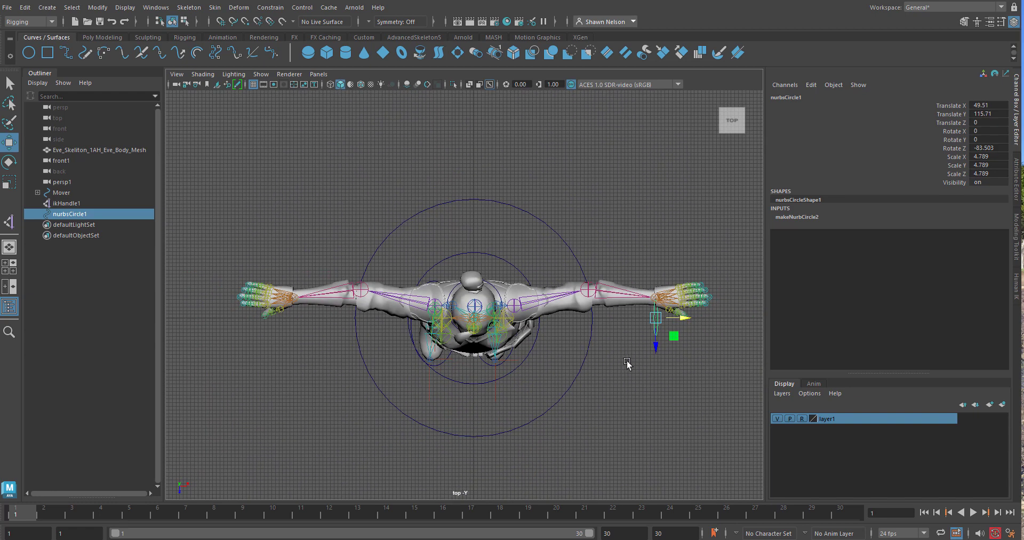
{"action": "left_click_drag", "start_coordinate": [656, 347], "coordinate": [654, 326]}
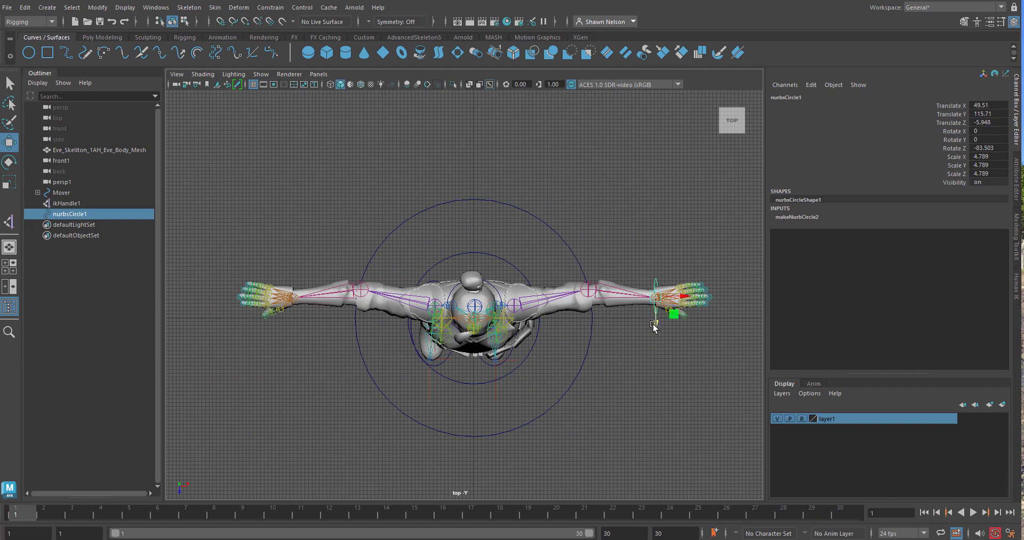
Turn the wrist circle to Rotate Z -89.34, and place a duplicate at the opposite wrist, Translate X about -48.991
{"action": "key", "text": "e"}
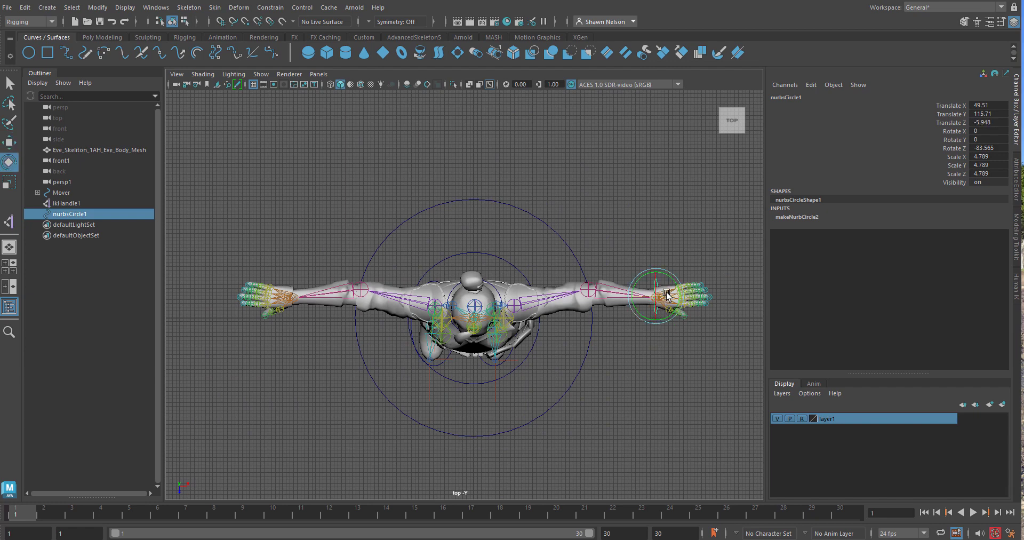
{"action": "left_click_drag", "start_coordinate": [666, 292], "coordinate": [670, 296]}
{"action": "key", "text": "w"}
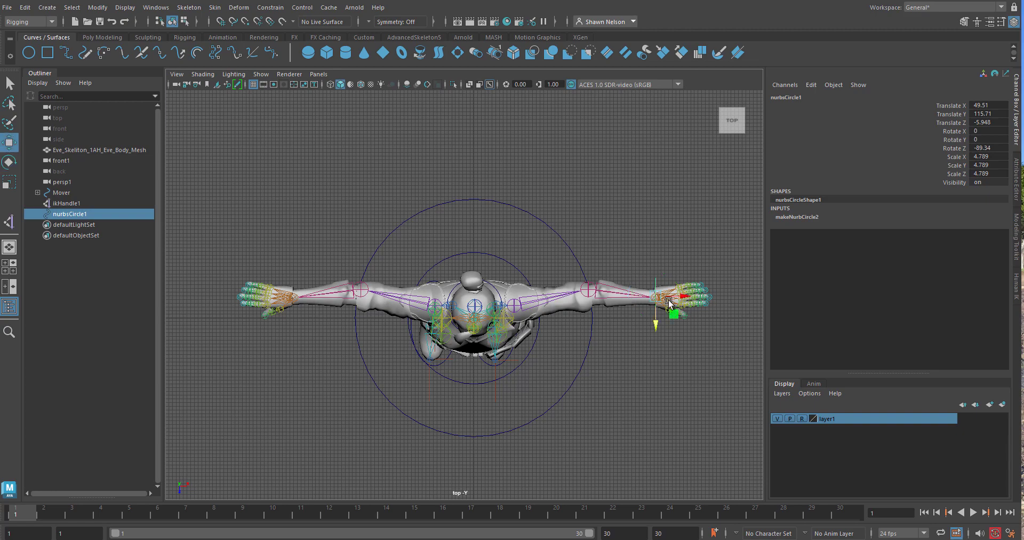
{"action": "key", "text": "ctrl+d"}
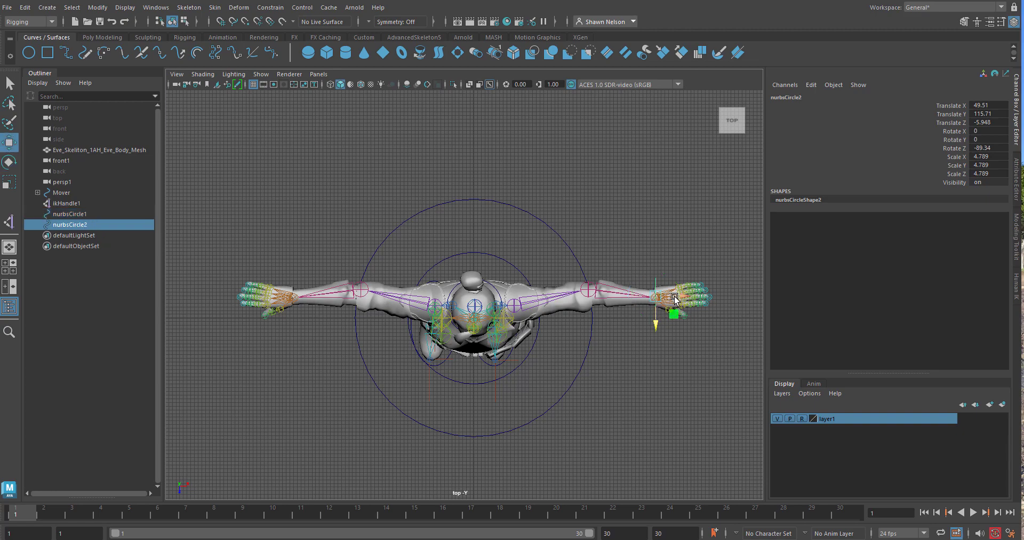
{"action": "left_click_drag", "start_coordinate": [674, 296], "coordinate": [309, 322]}
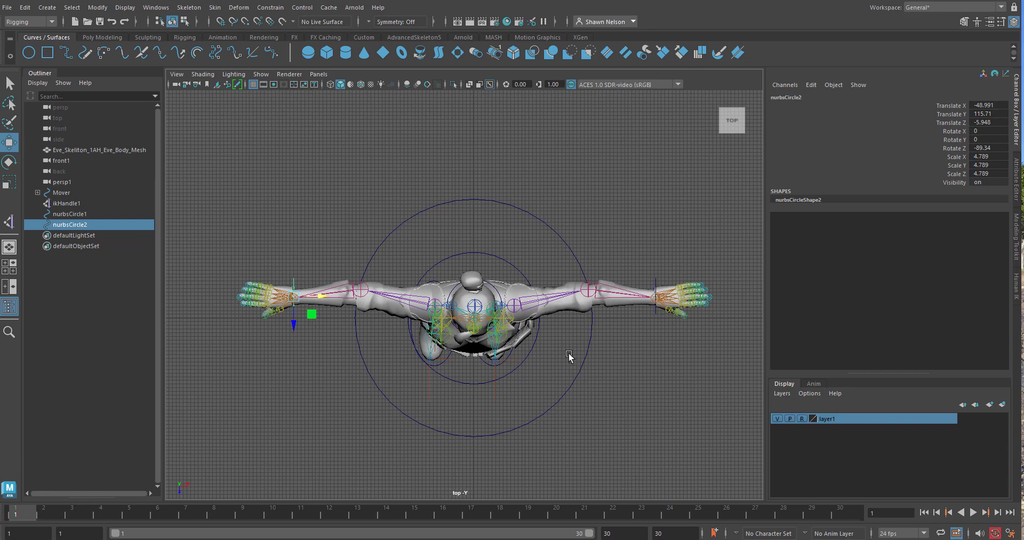
Create an IK handle on the opposite arm, from the Shoulder_R1 joint to its wrist joint
{"action": "left_click", "coordinate": [9, 221]}
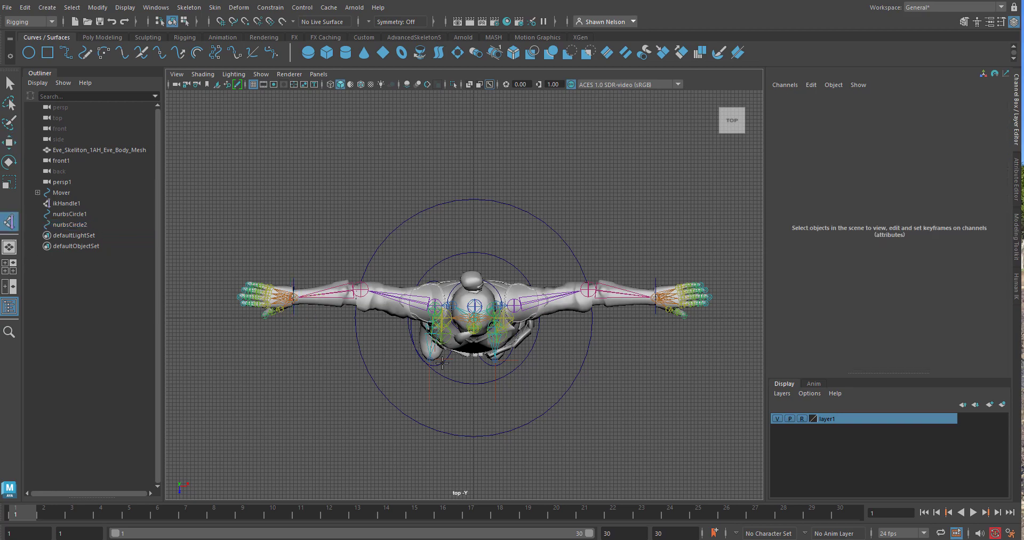
{"action": "left_click", "coordinate": [360, 290]}
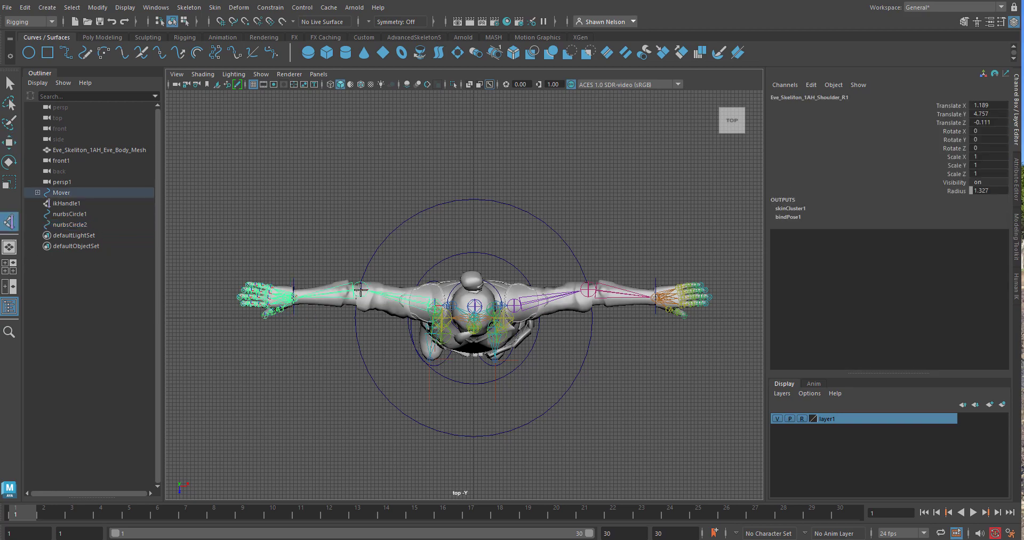
{"action": "left_click", "coordinate": [296, 297]}
{"action": "key", "text": "w"}
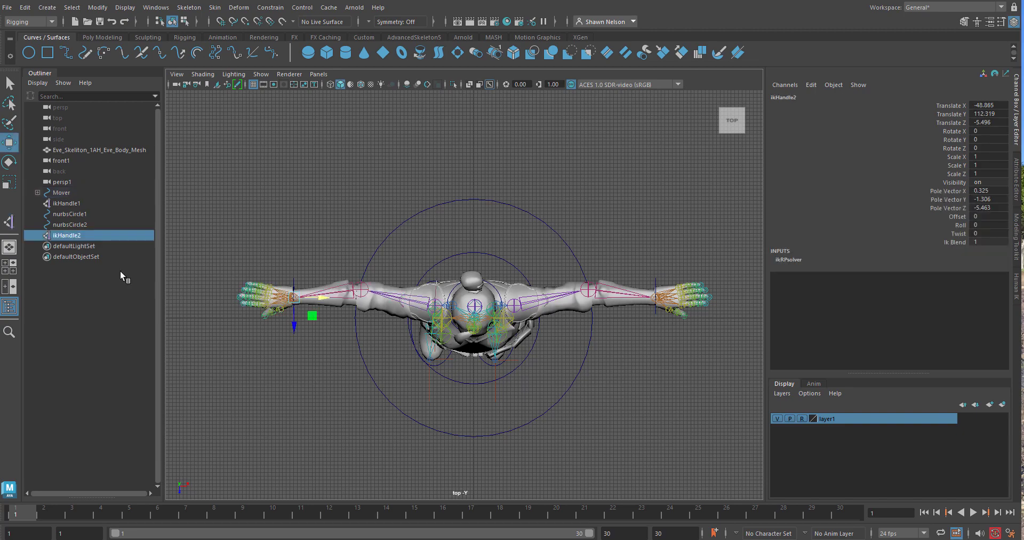
Rename the second IK handle ikHandleAR and the first IK handle ArmL
{"action": "double_click", "coordinate": [67, 235]}
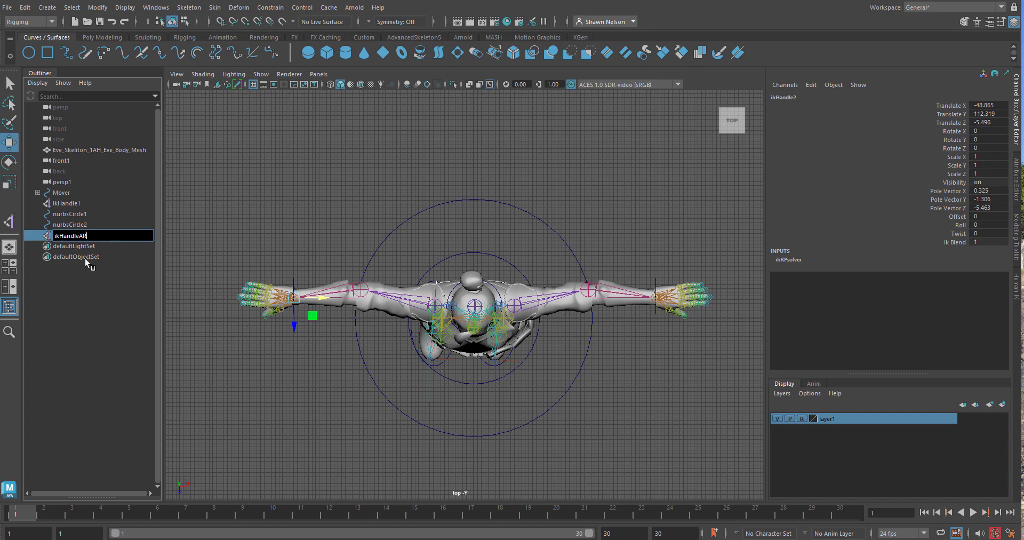
{"action": "double_click", "coordinate": [67, 204]}
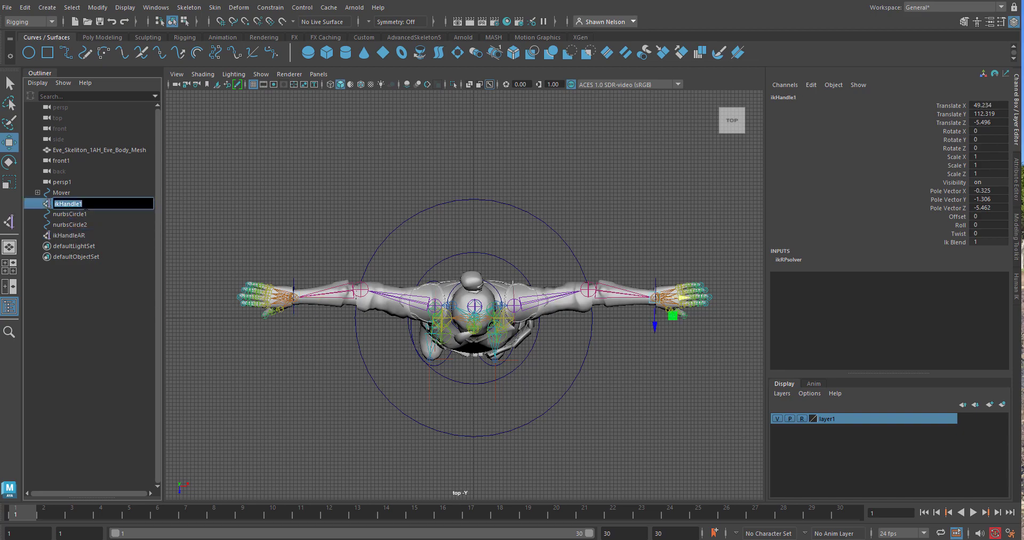
{"action": "type", "text": "ArmL"}
{"action": "left_click", "coordinate": [641, 366]}
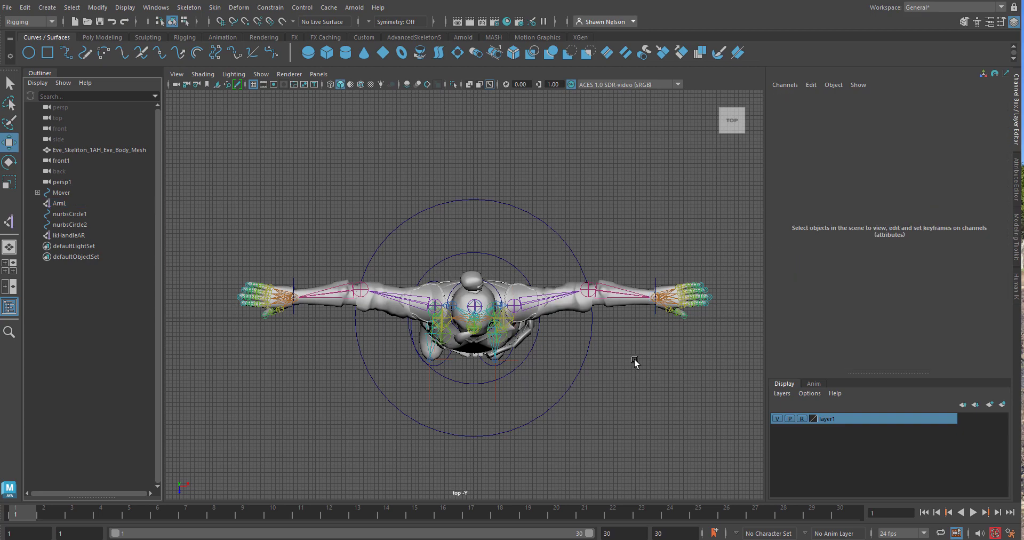
Lower both wrist circles together to about Translate Y 111.781 so they are centred on the wrists
{"action": "key", "text": "space"}
{"action": "left_click_drag", "start_coordinate": [634, 359], "coordinate": [640, 341]}
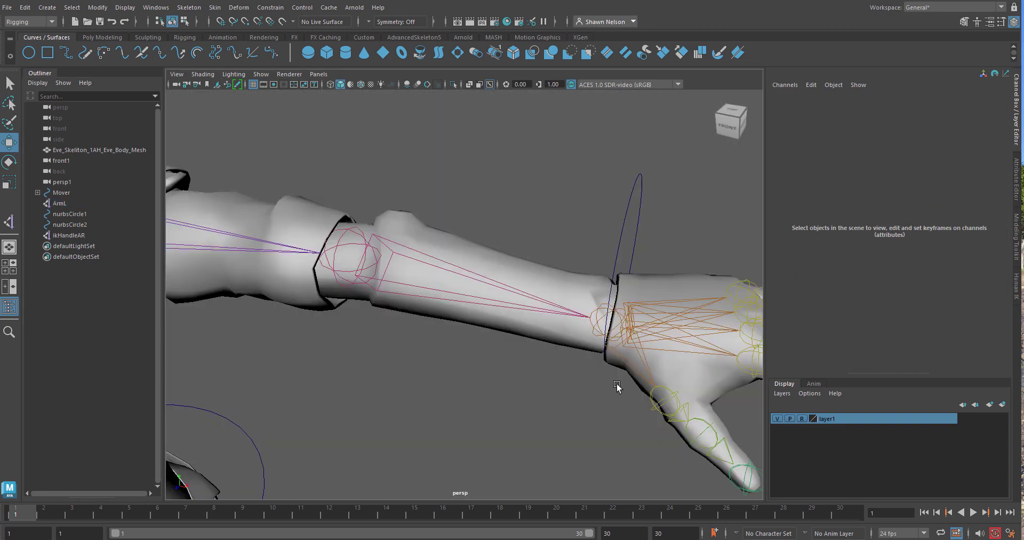
{"action": "scroll", "coordinate": [603, 353], "scroll_direction": "down", "scroll_amount": 7}
{"action": "scroll", "coordinate": [549, 317], "scroll_direction": "up", "scroll_amount": 1}
{"action": "left_click_drag", "start_coordinate": [545, 316], "coordinate": [522, 302], "text": "alt"}
{"action": "key", "text": "super"}
{"action": "left_click", "coordinate": [428, 149]}
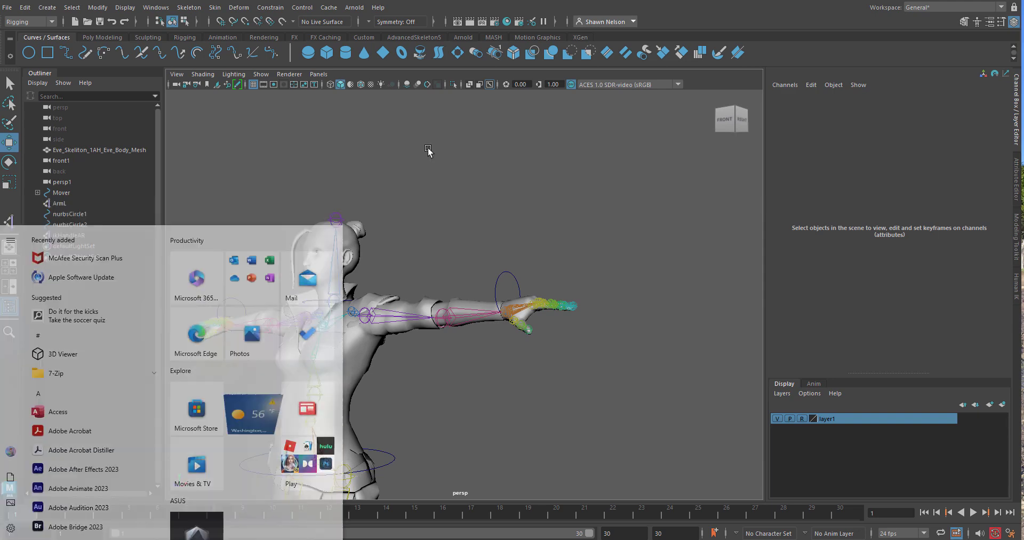
{"action": "left_click", "coordinate": [497, 276]}
{"action": "left_click_drag", "start_coordinate": [219, 289], "coordinate": [235, 302]}
{"action": "left_click_drag", "start_coordinate": [394, 368], "coordinate": [470, 394], "text": "alt"}
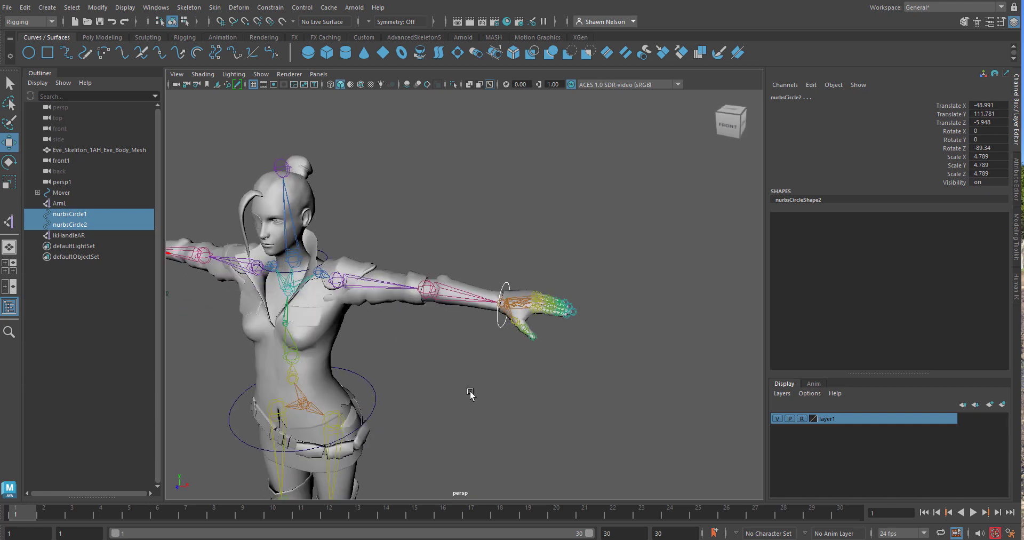
Parent the ikHandleAR handle under its wrist circle, nurbsCircle2
{"action": "left_click", "coordinate": [60, 235]}
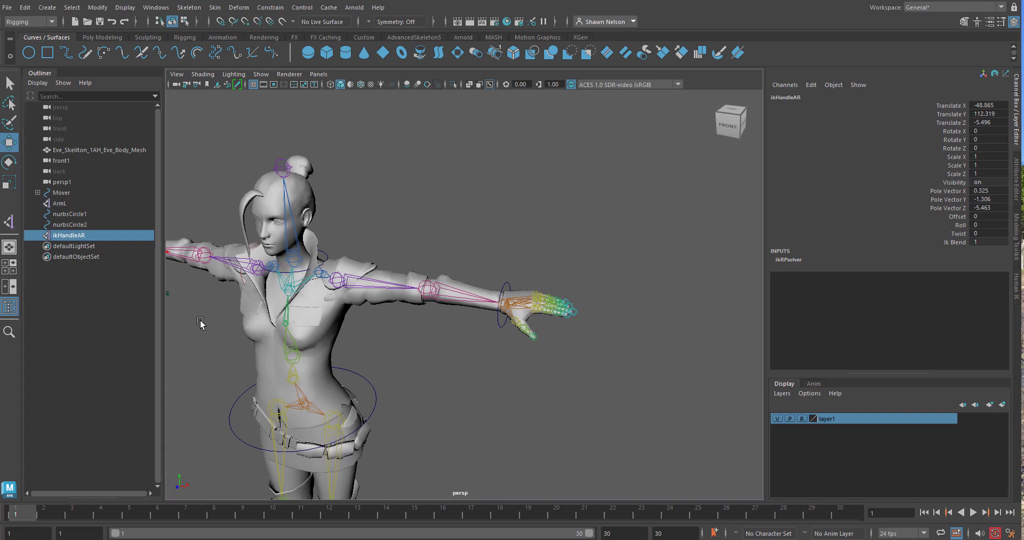
{"action": "middle_click_drag", "start_coordinate": [192, 318], "coordinate": [300, 333], "text": "alt"}
{"action": "left_click", "coordinate": [275, 287], "text": "shift"}
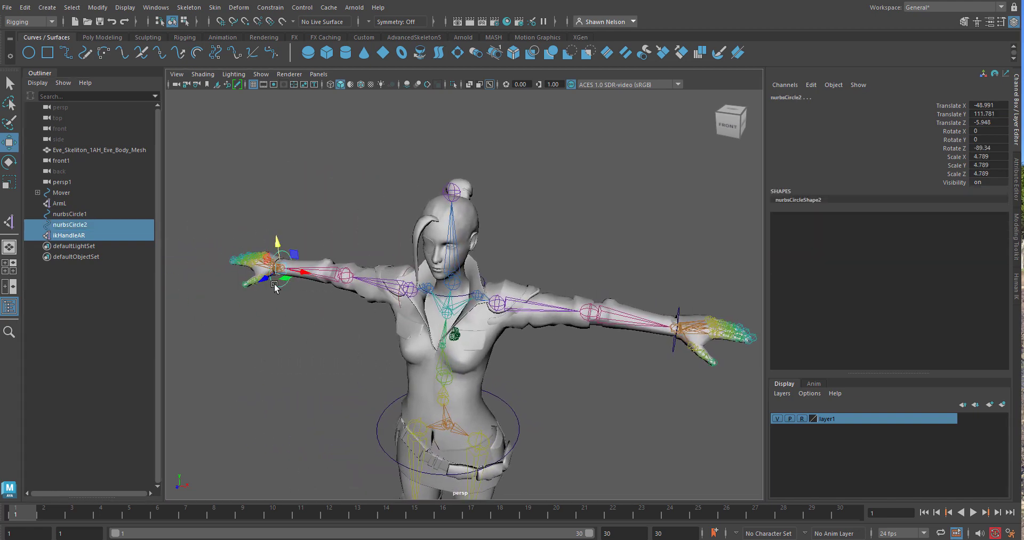
{"action": "key", "text": "p"}
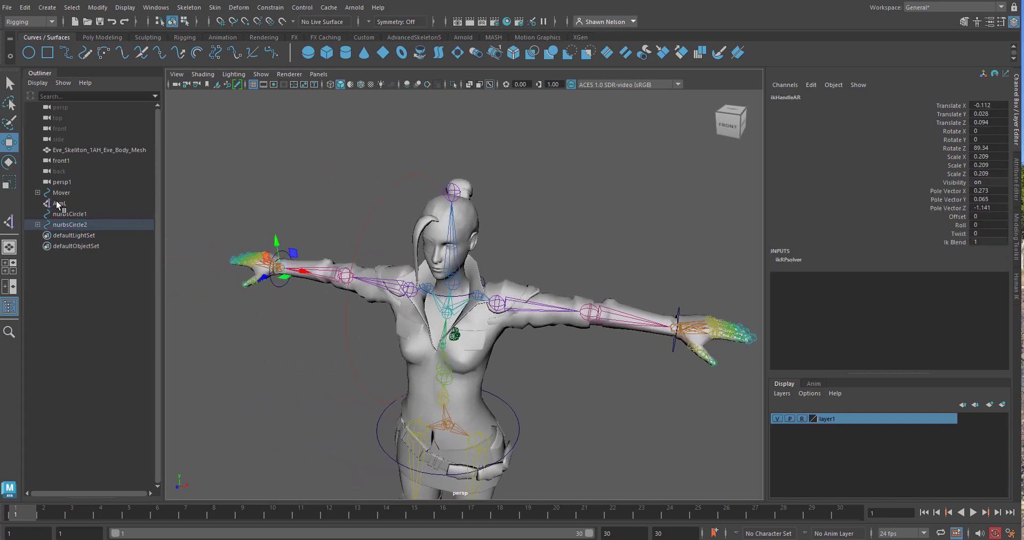
Parent the ArmL IK handle under its wrist circle, nurbsCircle1
{"action": "left_click", "coordinate": [62, 203]}
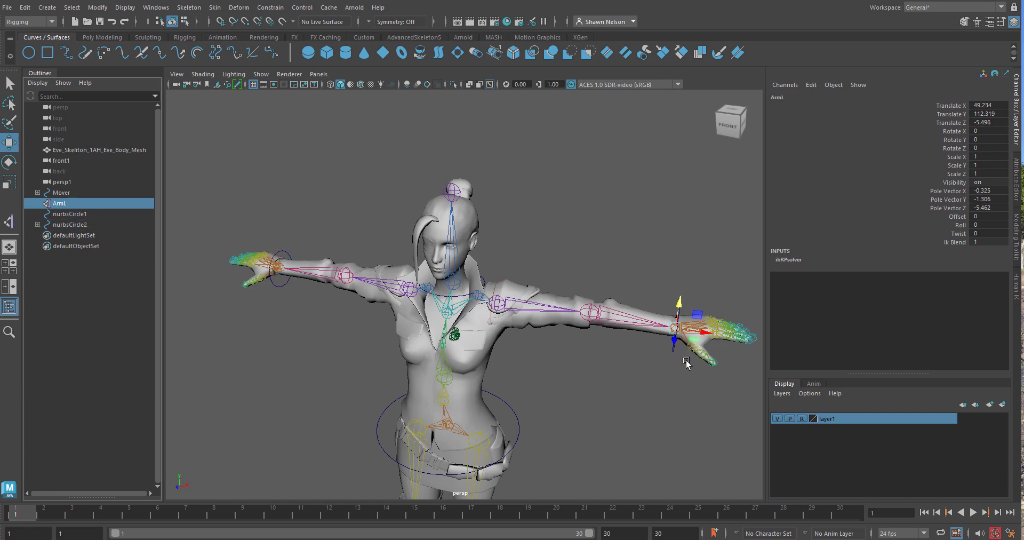
{"action": "left_click_drag", "start_coordinate": [687, 363], "coordinate": [717, 410], "text": "alt"}
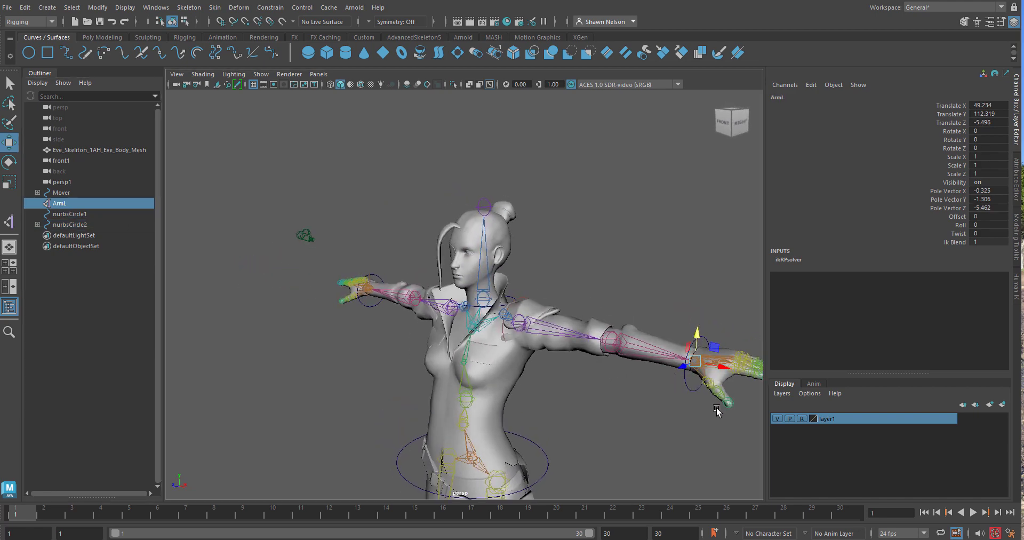
{"action": "left_click", "coordinate": [688, 390], "text": "shift"}
{"action": "key", "text": "p"}
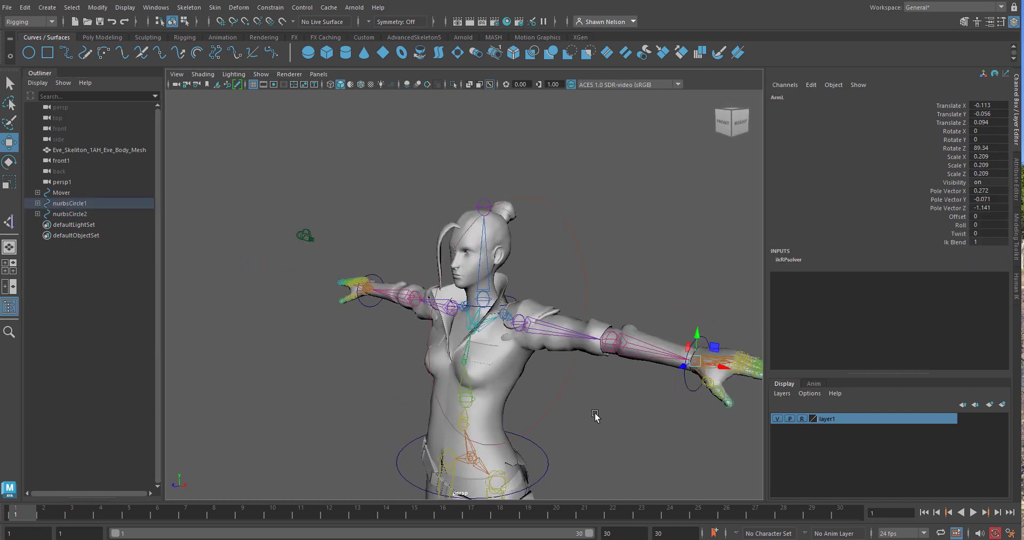
{"action": "left_click", "coordinate": [595, 415]}
Parent both wrist circles, nurbsCircle1 and nurbsCircle2, under the Hips control circle
{"action": "left_click", "coordinate": [683, 383]}
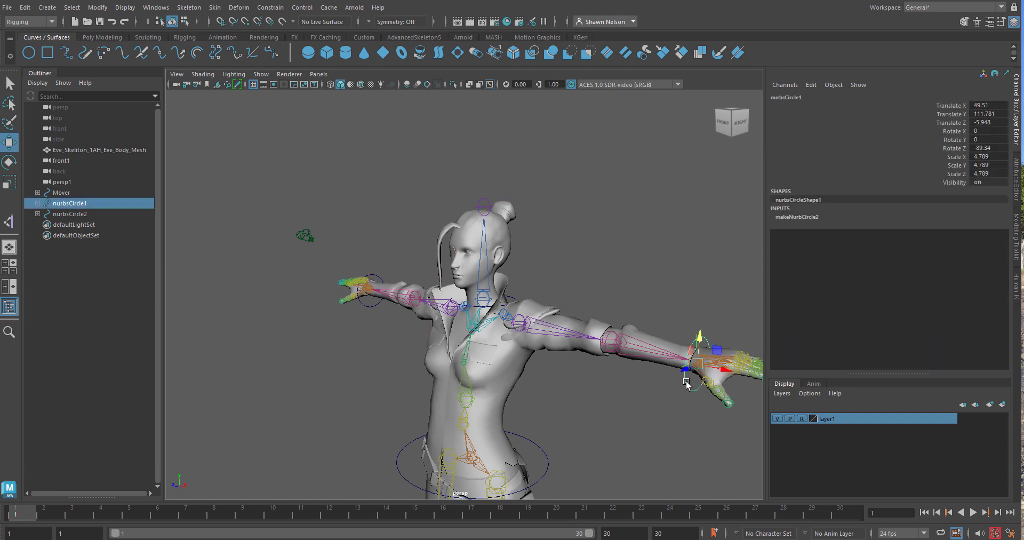
{"action": "left_click", "coordinate": [368, 309], "text": "shift"}
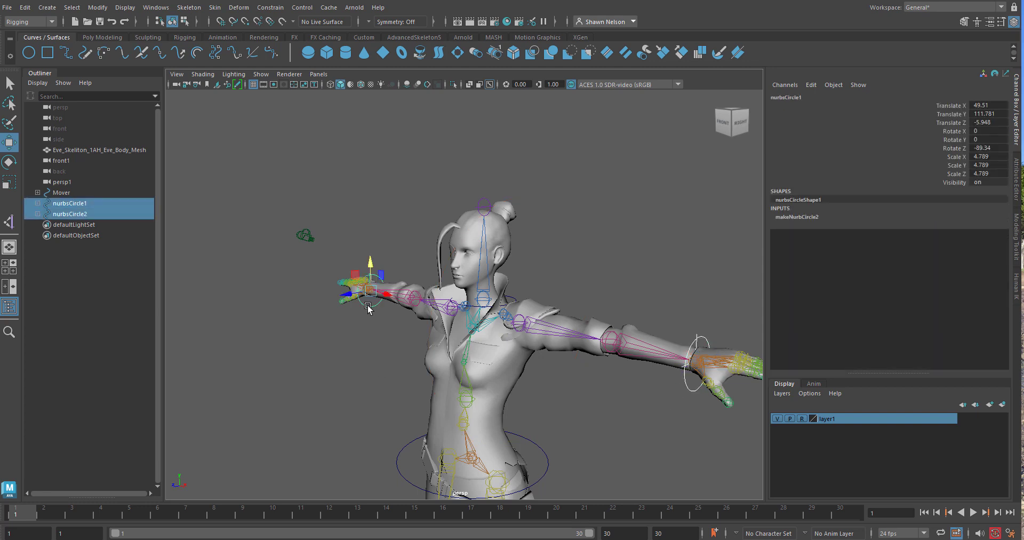
{"action": "left_click", "coordinate": [543, 457], "text": "shift"}
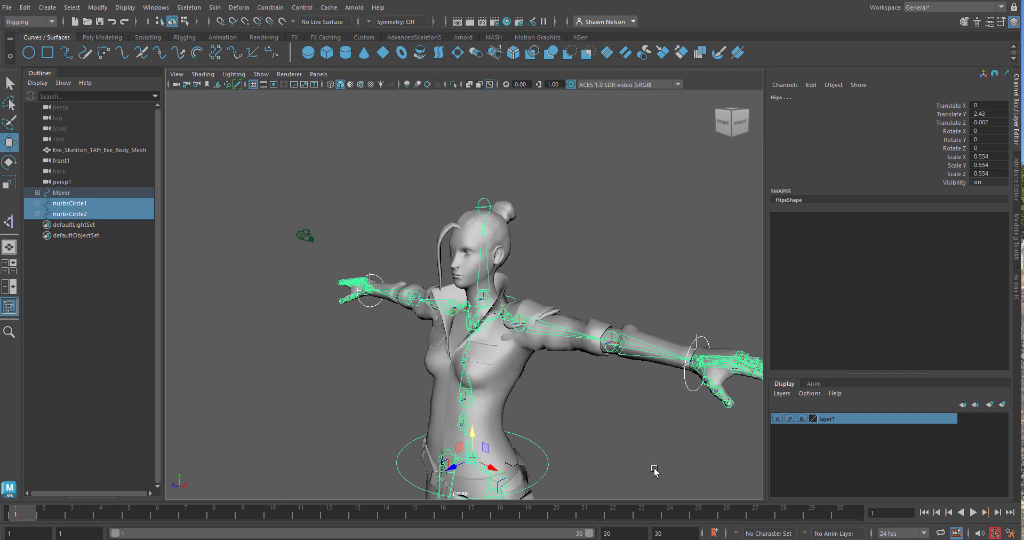
{"action": "key", "text": "p"}
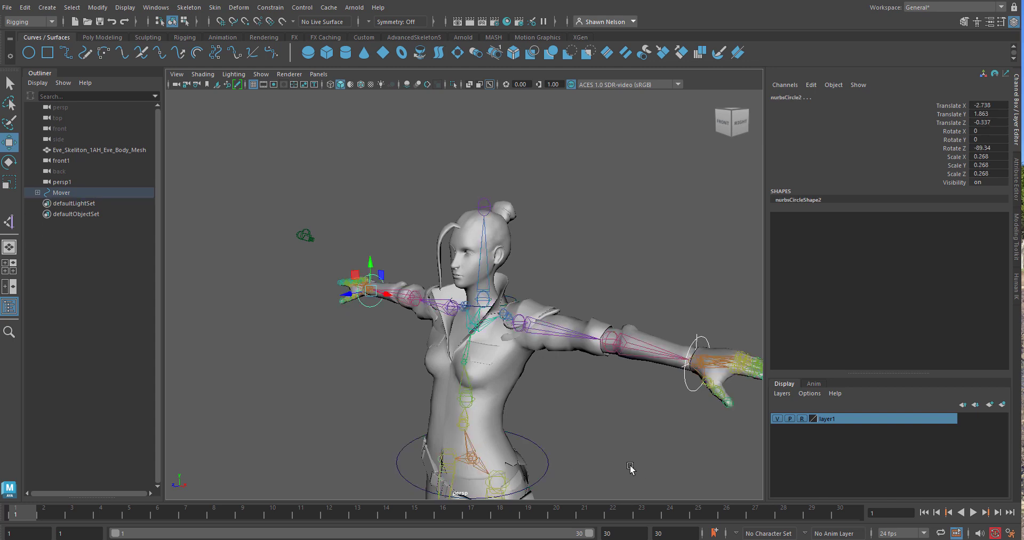
Test the arm IK by moving the nurbsCircle1 wrist control towards the body, and undo the move
{"action": "scroll", "coordinate": [631, 468], "scroll_direction": "down", "scroll_amount": 3}
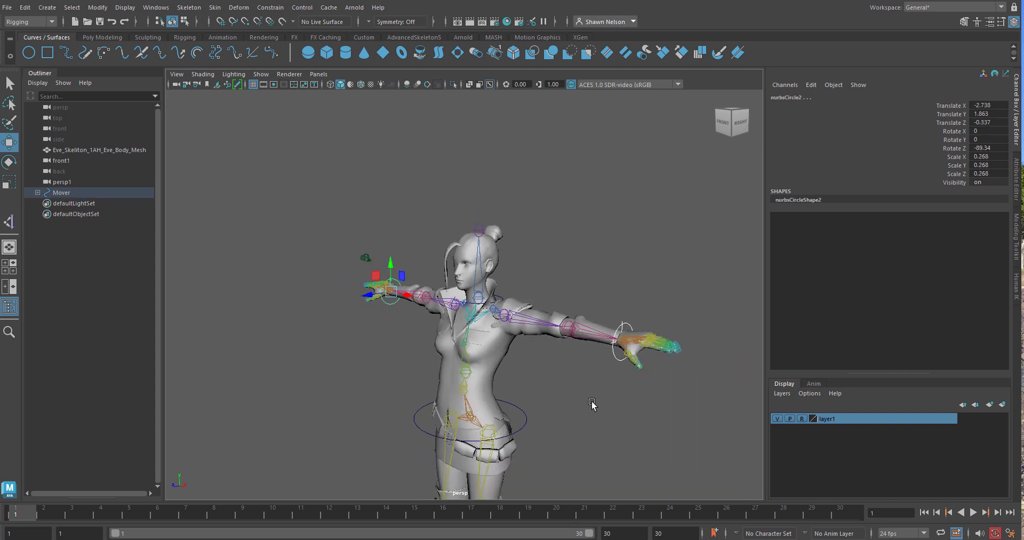
{"action": "left_click", "coordinate": [621, 361]}
{"action": "left_click_drag", "start_coordinate": [629, 344], "coordinate": [598, 349]}
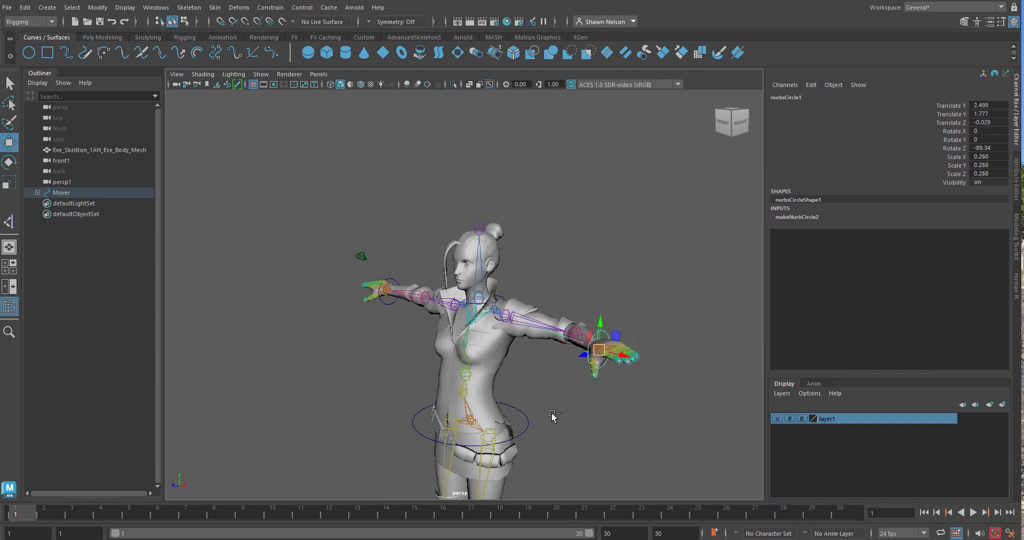
{"action": "key", "text": "ctrl+z"}
Expand the full Mover hierarchy down to the wrist circles and examine the Ik Blend attribute of the ArmL handle
{"action": "left_click_drag", "start_coordinate": [594, 409], "coordinate": [610, 431], "text": "alt"}
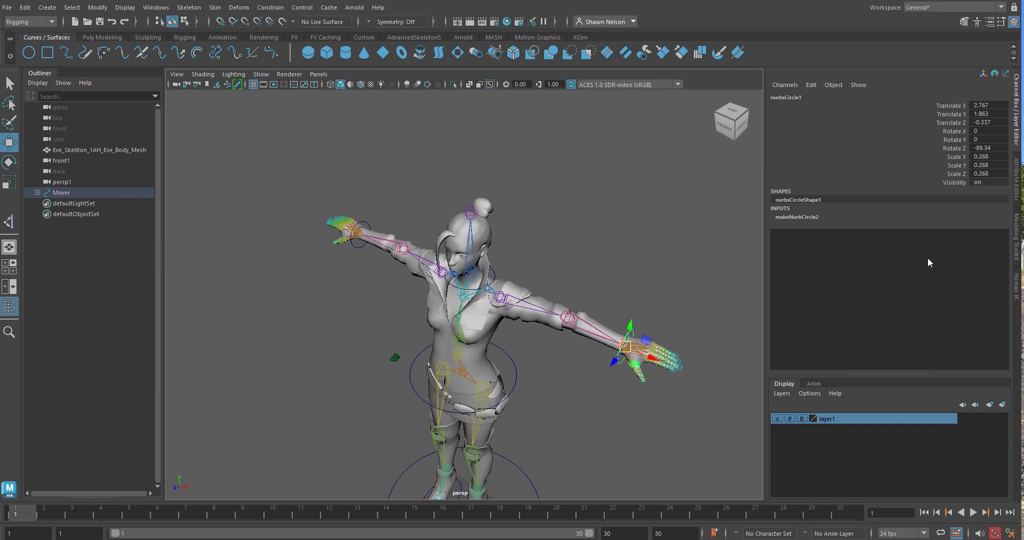
{"action": "left_click", "coordinate": [37, 193]}
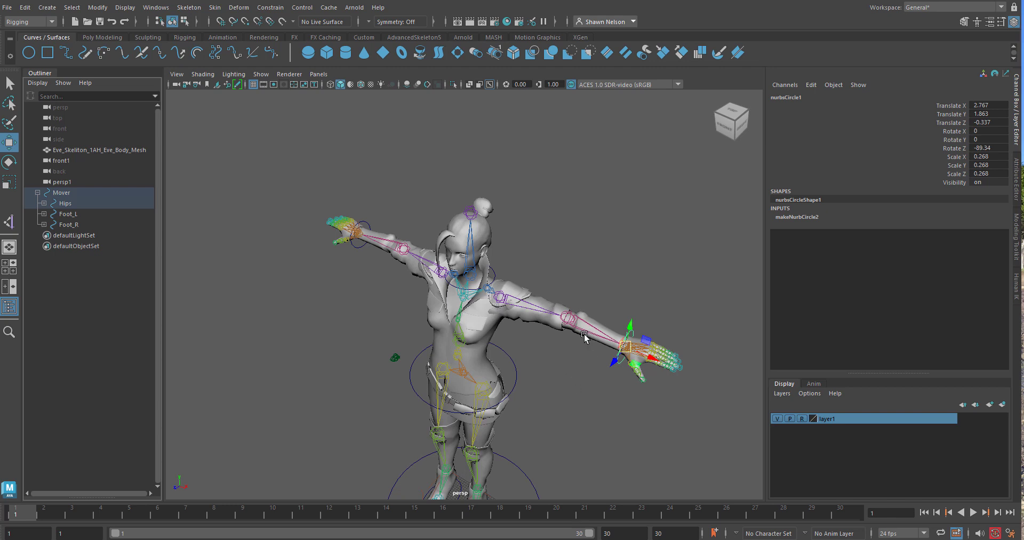
{"action": "left_click", "coordinate": [38, 192]}
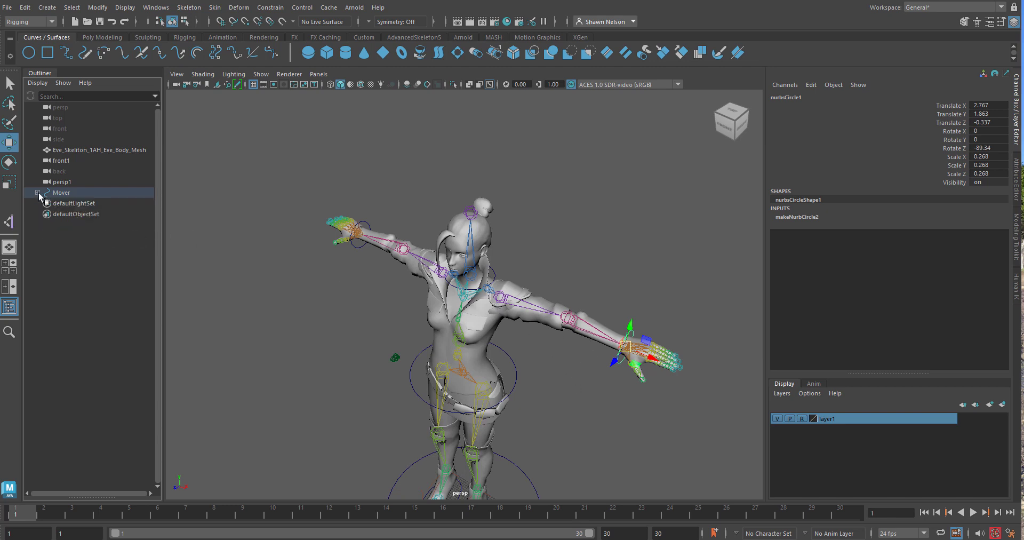
{"action": "left_click", "coordinate": [38, 193], "text": "shift"}
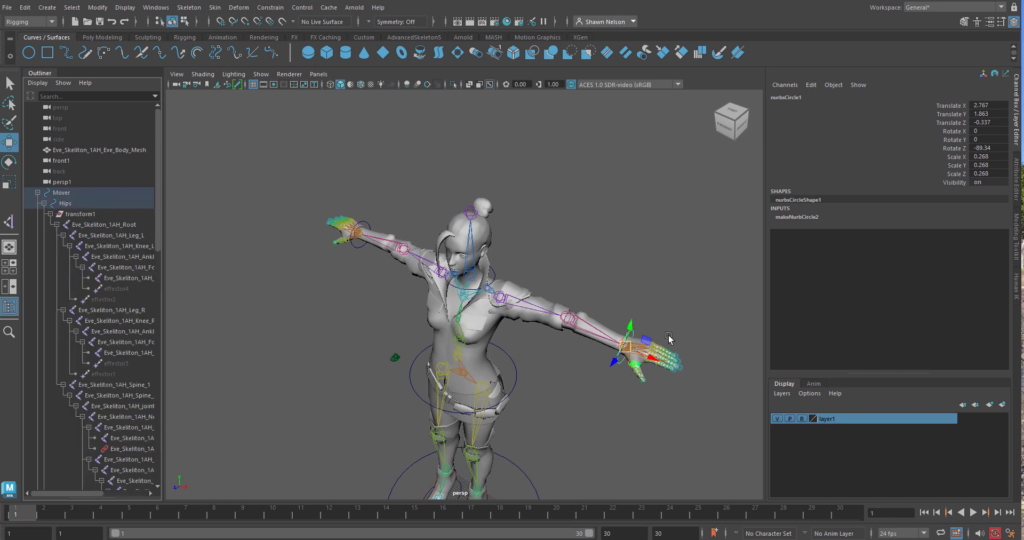
{"action": "scroll", "coordinate": [102, 409], "scroll_direction": "down", "scroll_amount": 10}
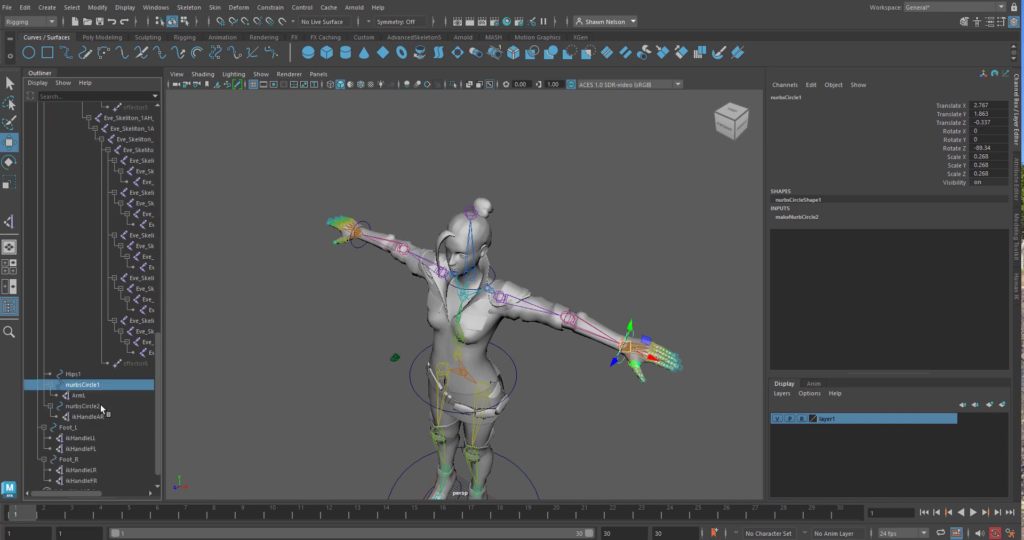
{"action": "left_click", "coordinate": [79, 396]}
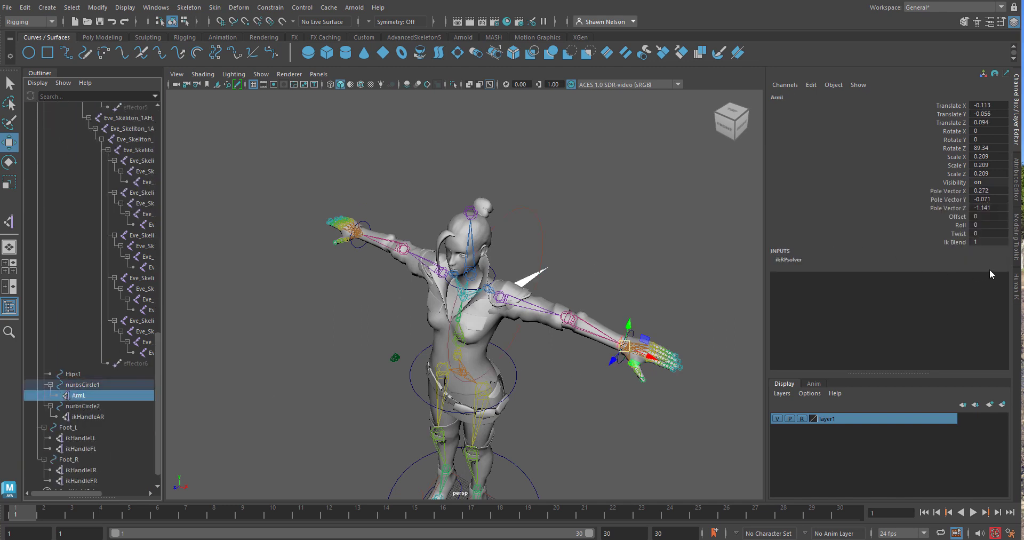
{"action": "left_click", "coordinate": [974, 241]}
{"action": "left_click_drag", "start_coordinate": [649, 275], "coordinate": [688, 275], "text": "alt"}
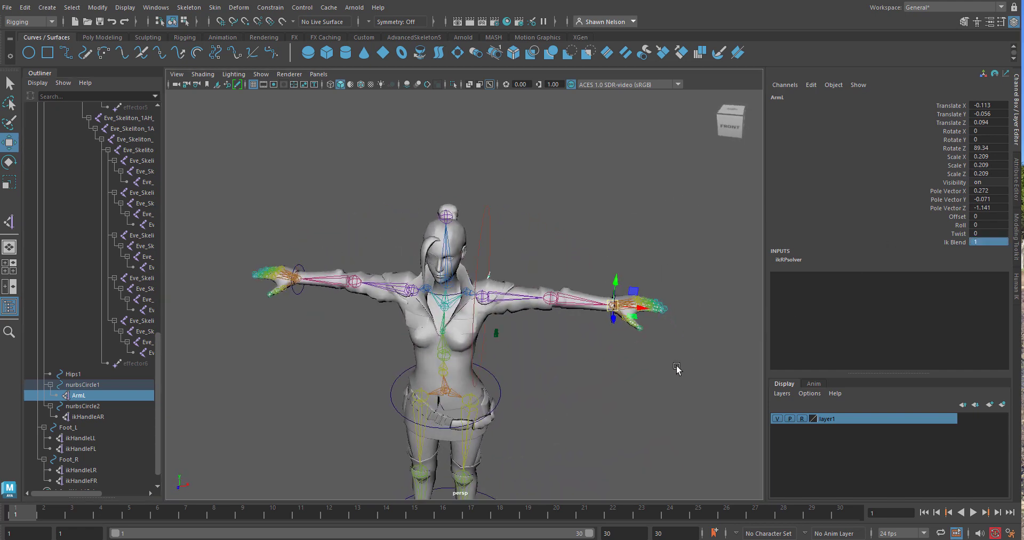
{"action": "left_click", "coordinate": [677, 367]}
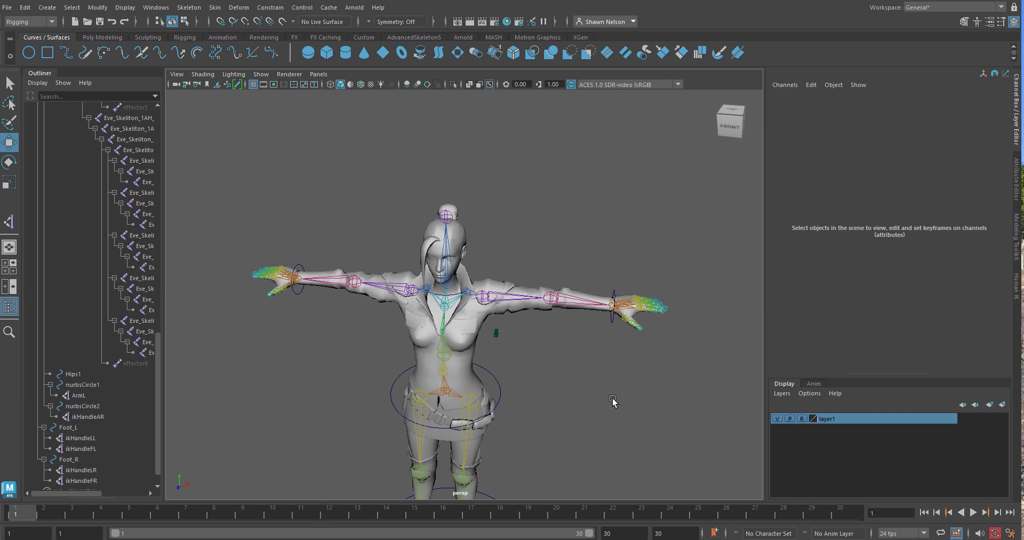